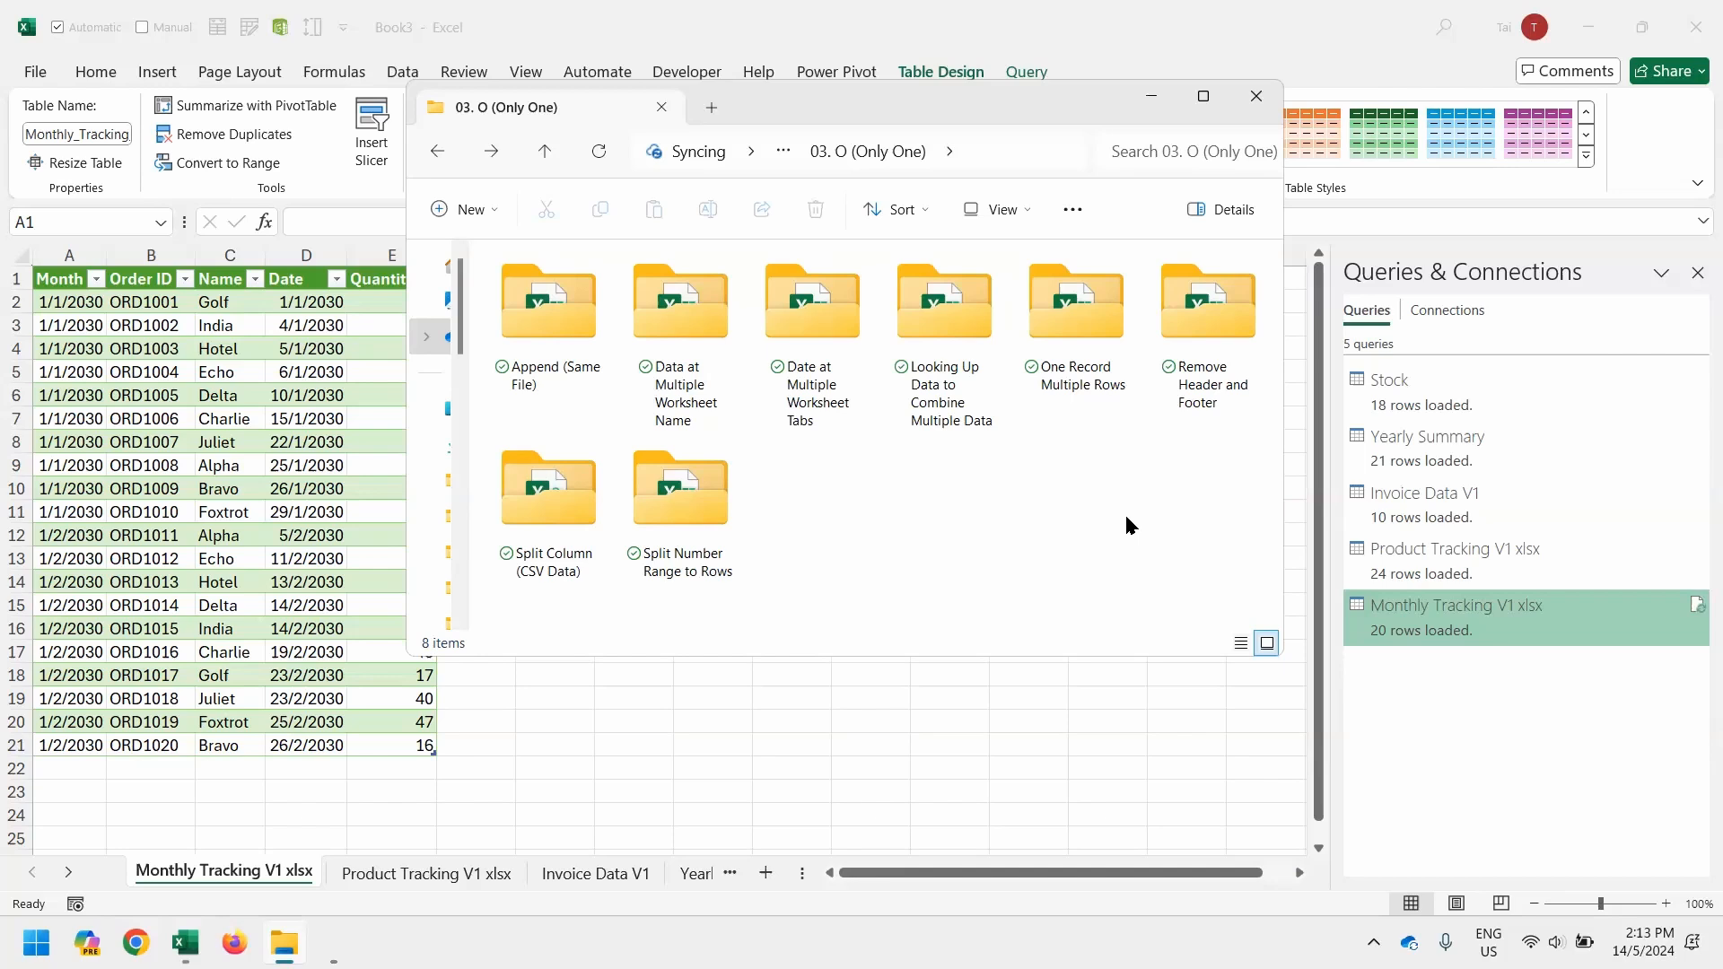
Open the Product Sales Report V1 workbook from the Remove Header and Footer folder
click(1209, 371)
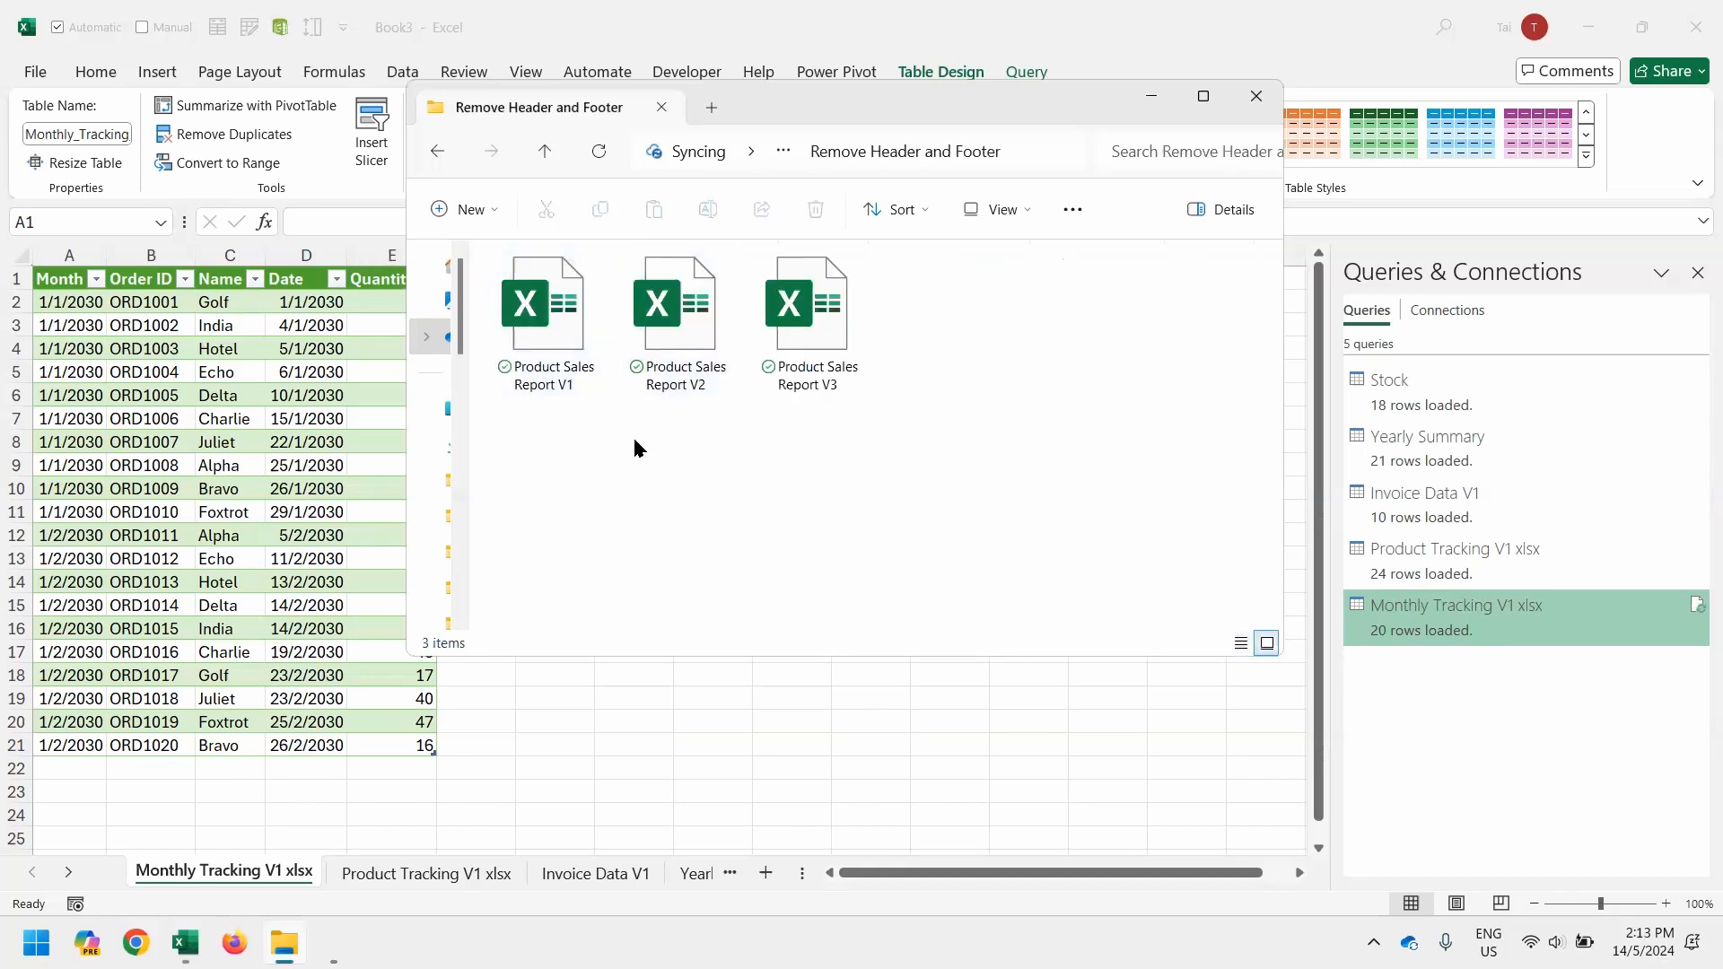
click(579, 377)
double_click(579, 377)
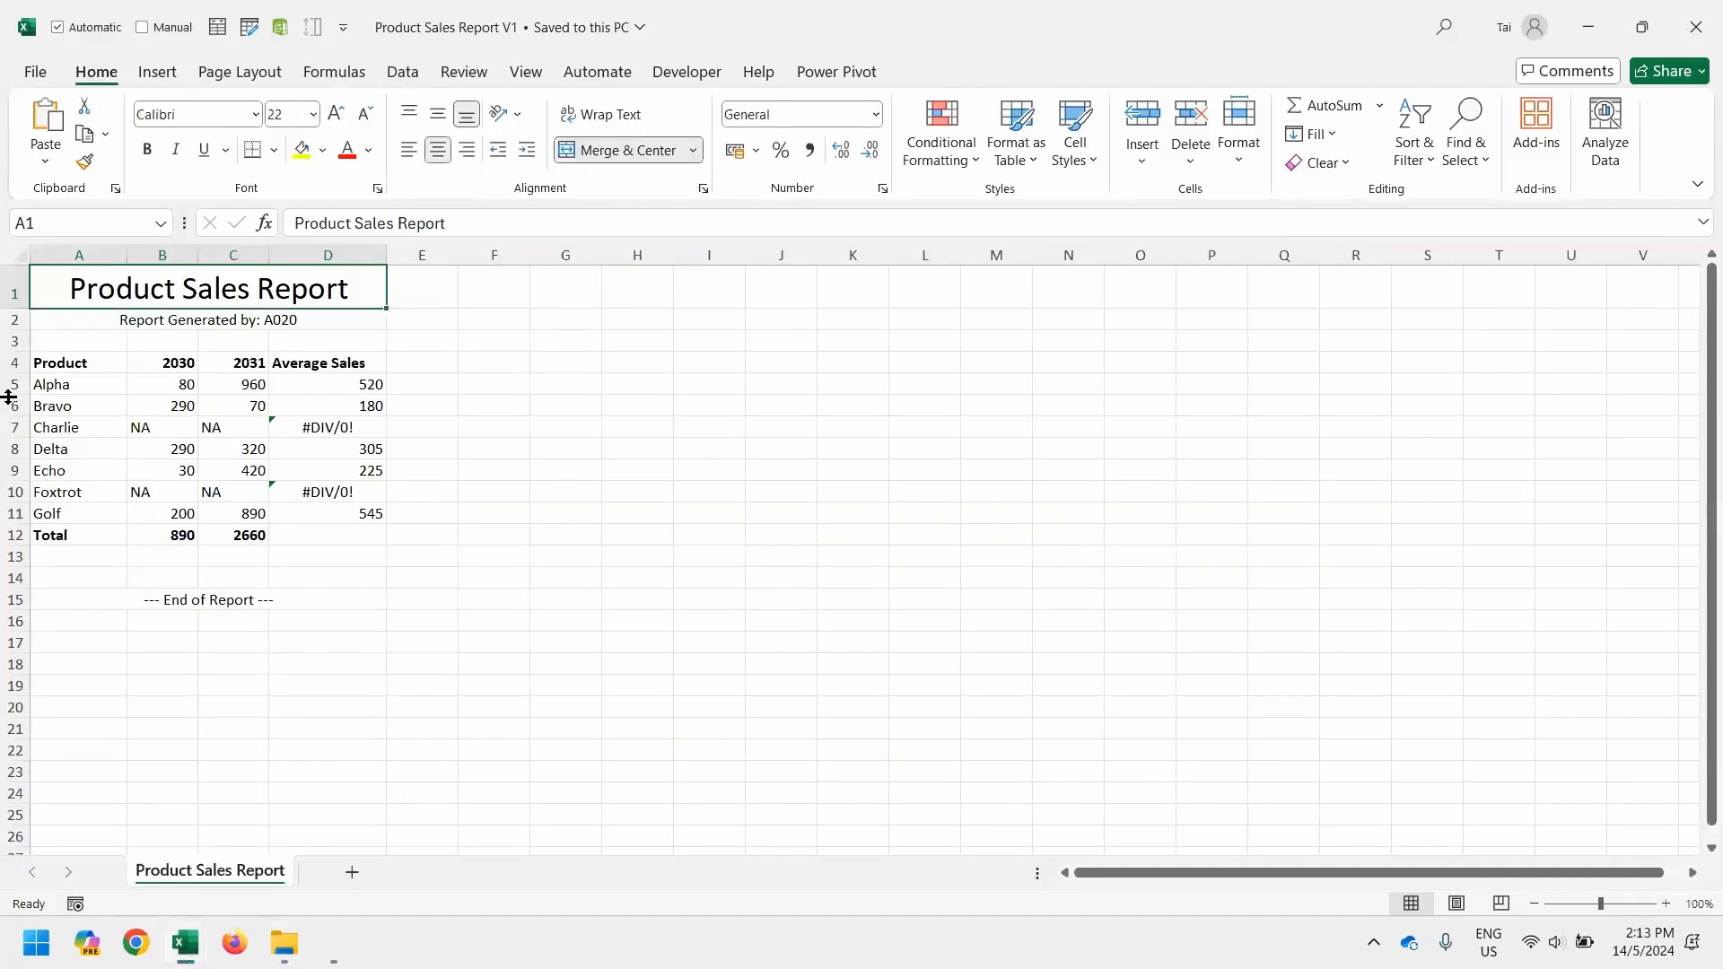
Examine the report's header rows 1 to 3, its footer rows 13 to 15 and the Average Sales error for Charlie
key(shift+Down)
key(shift+Down)
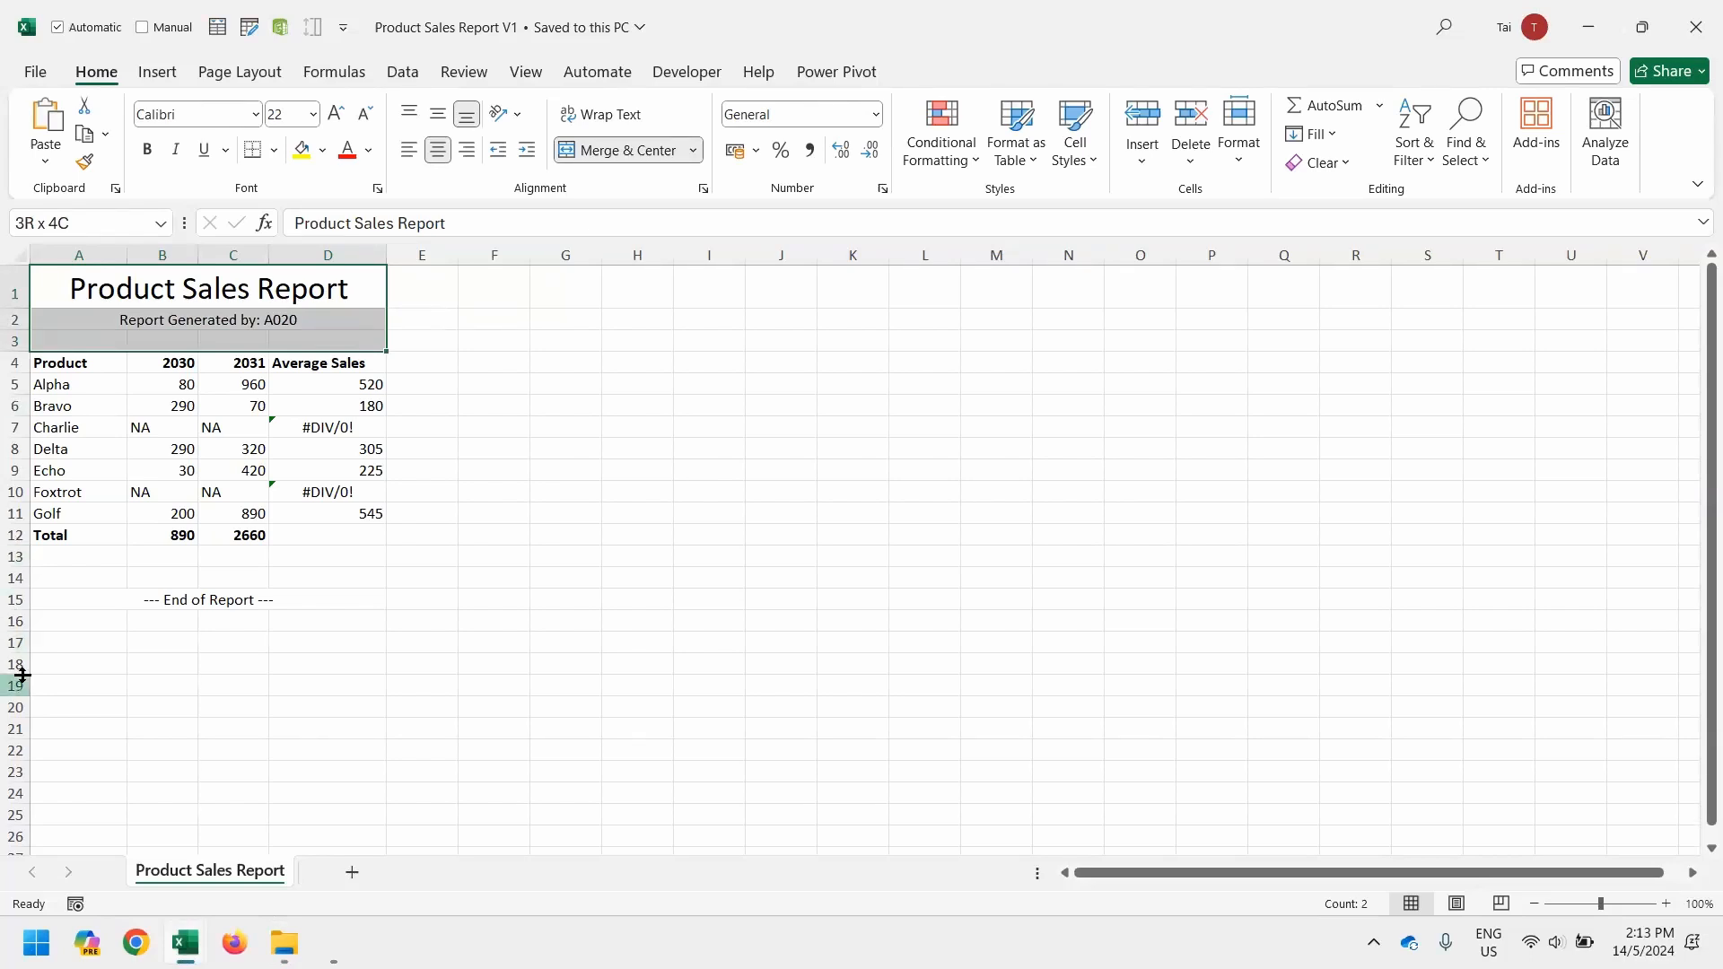
drag(22, 600, 21, 556)
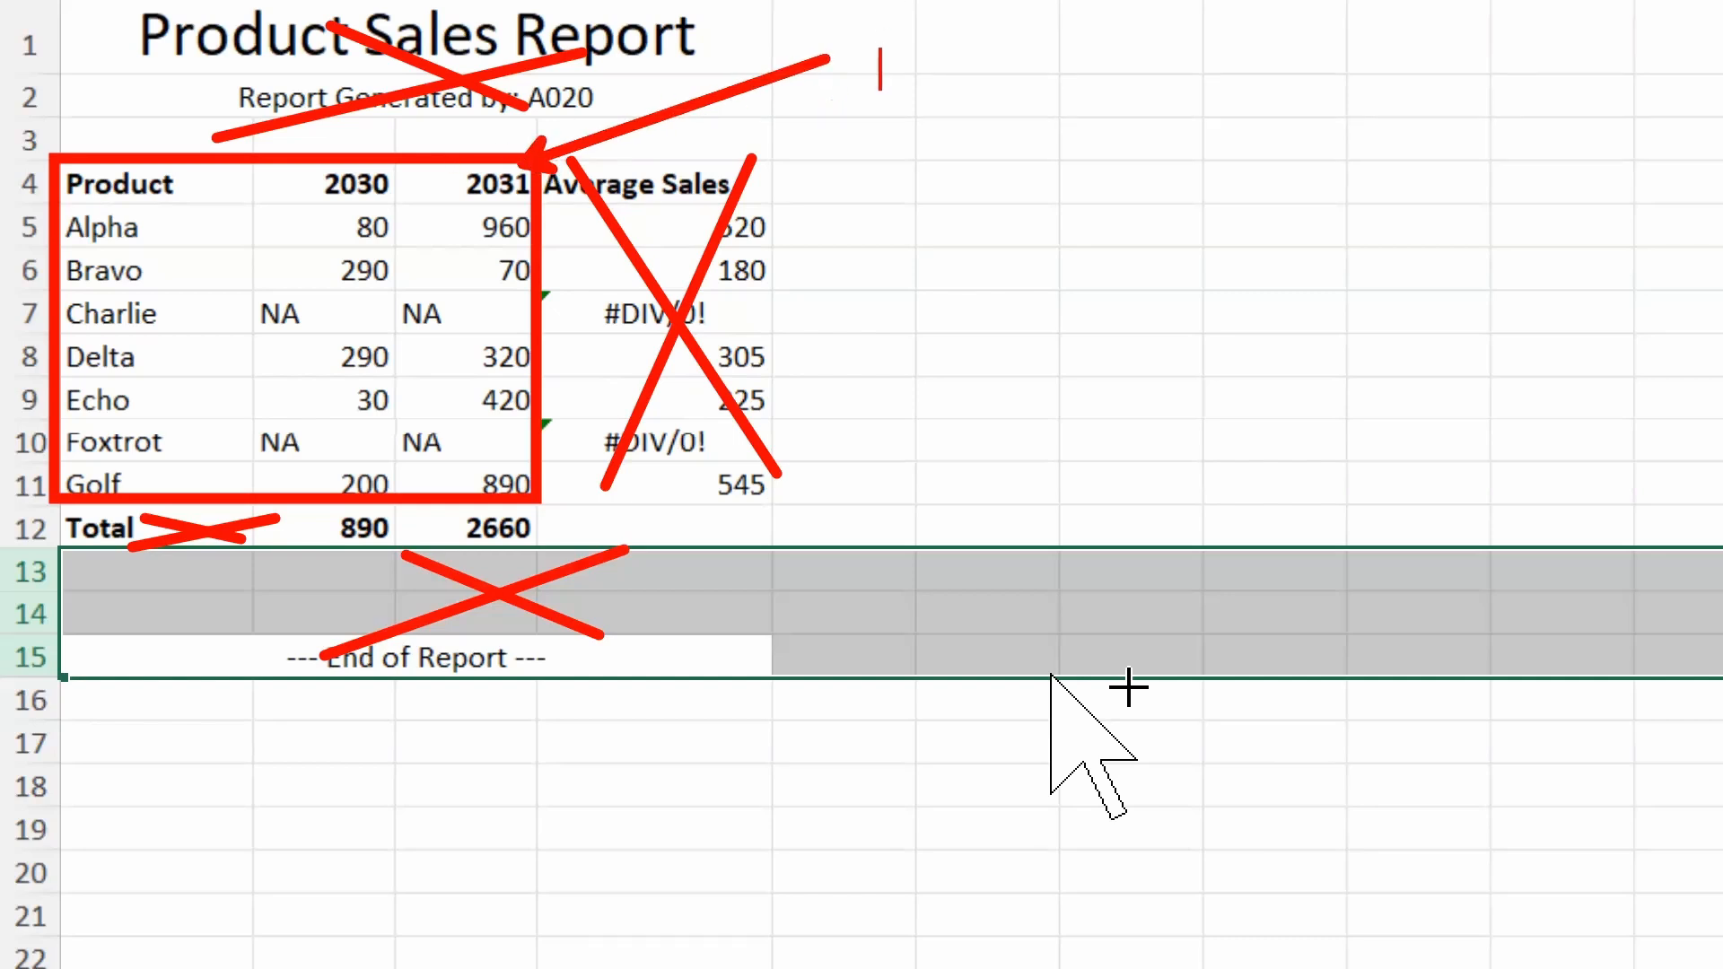
text(R)
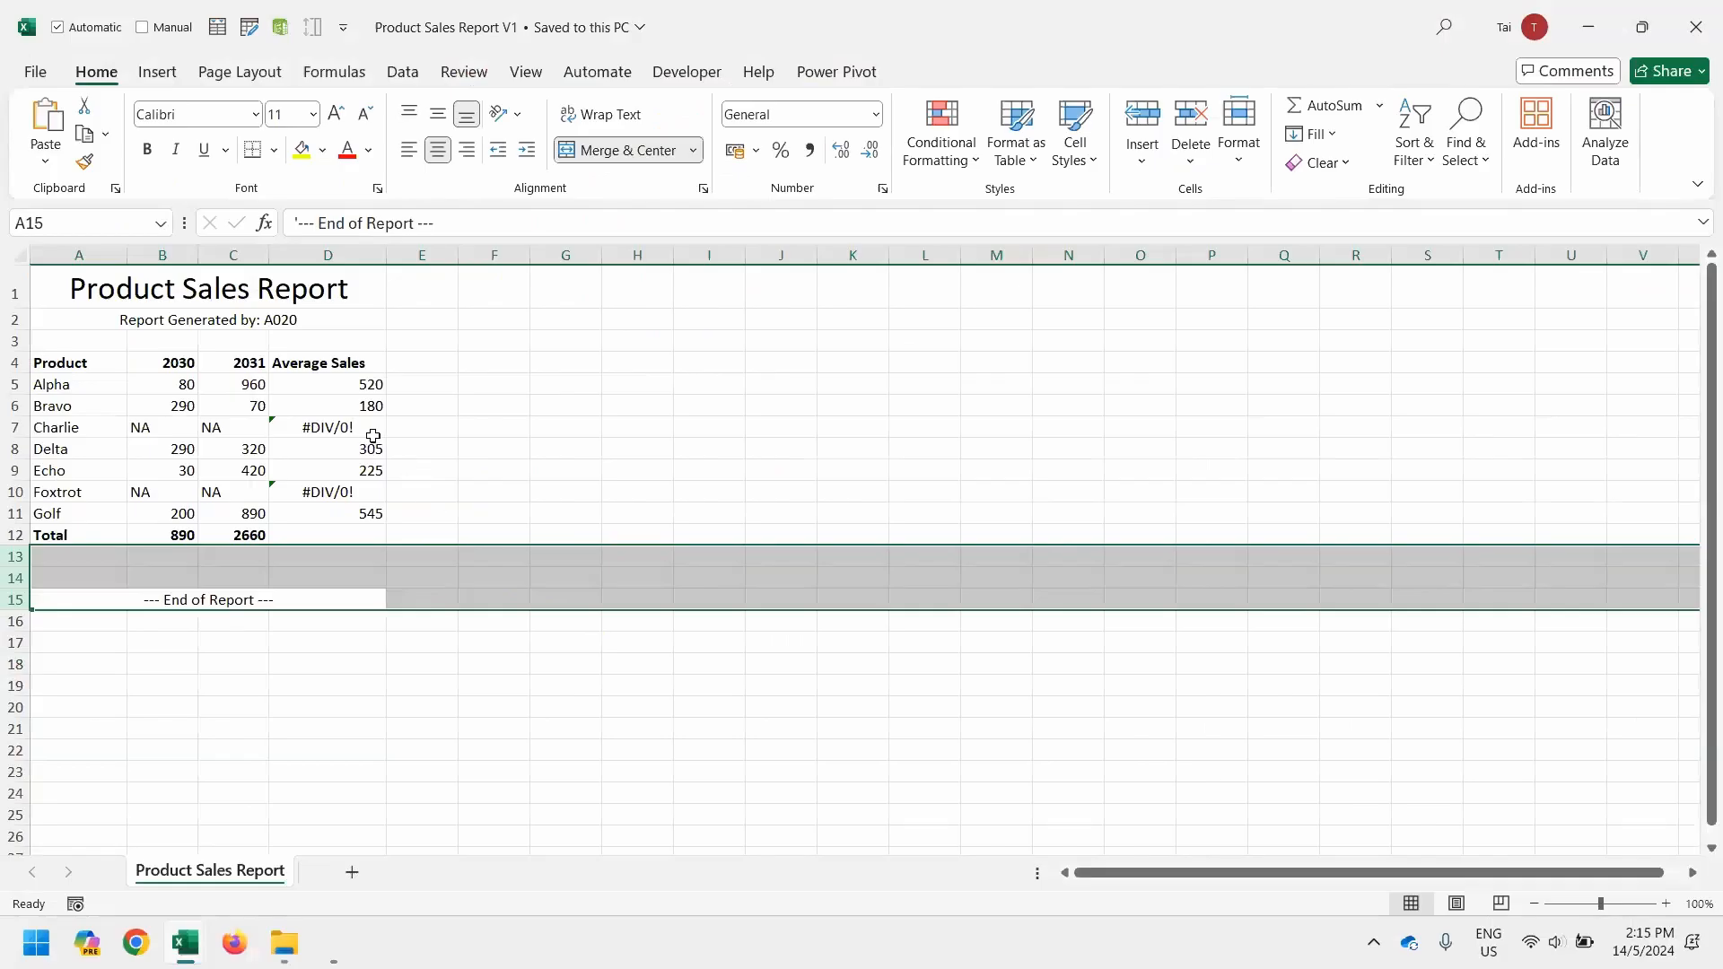
click(741, 329)
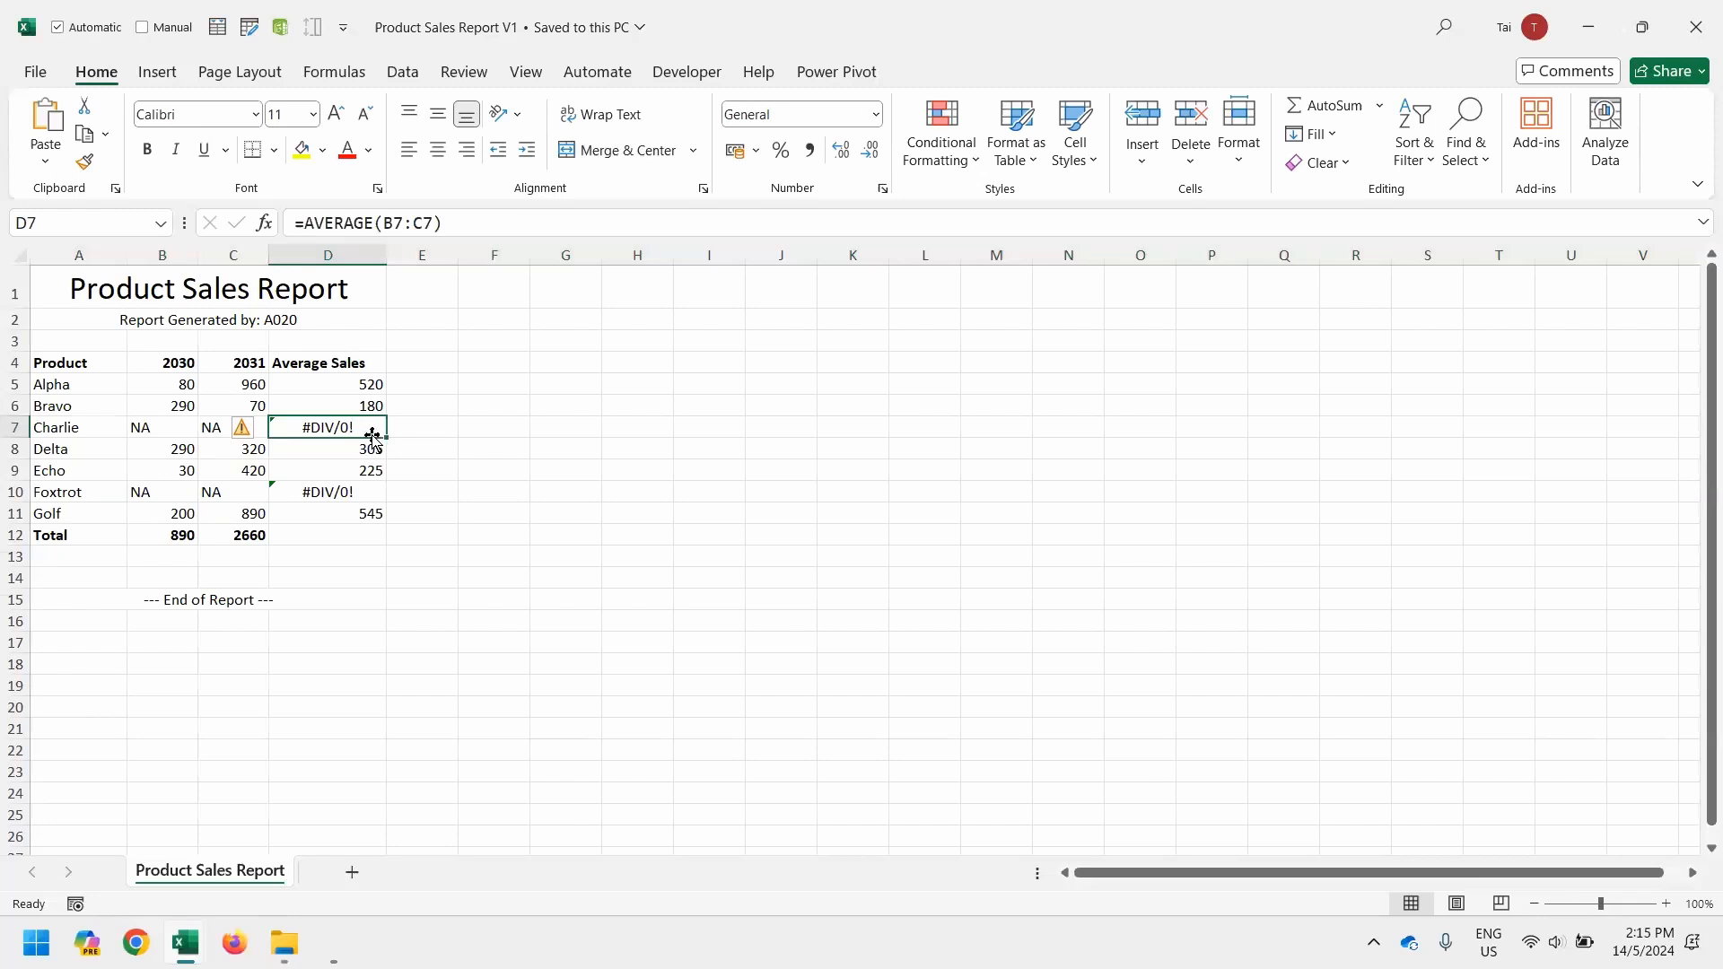
Open the Product Sales Report V2 workbook, compare it with V1, and examine its header and footer rows
key(ctrl+1)
key(alt+Tab)
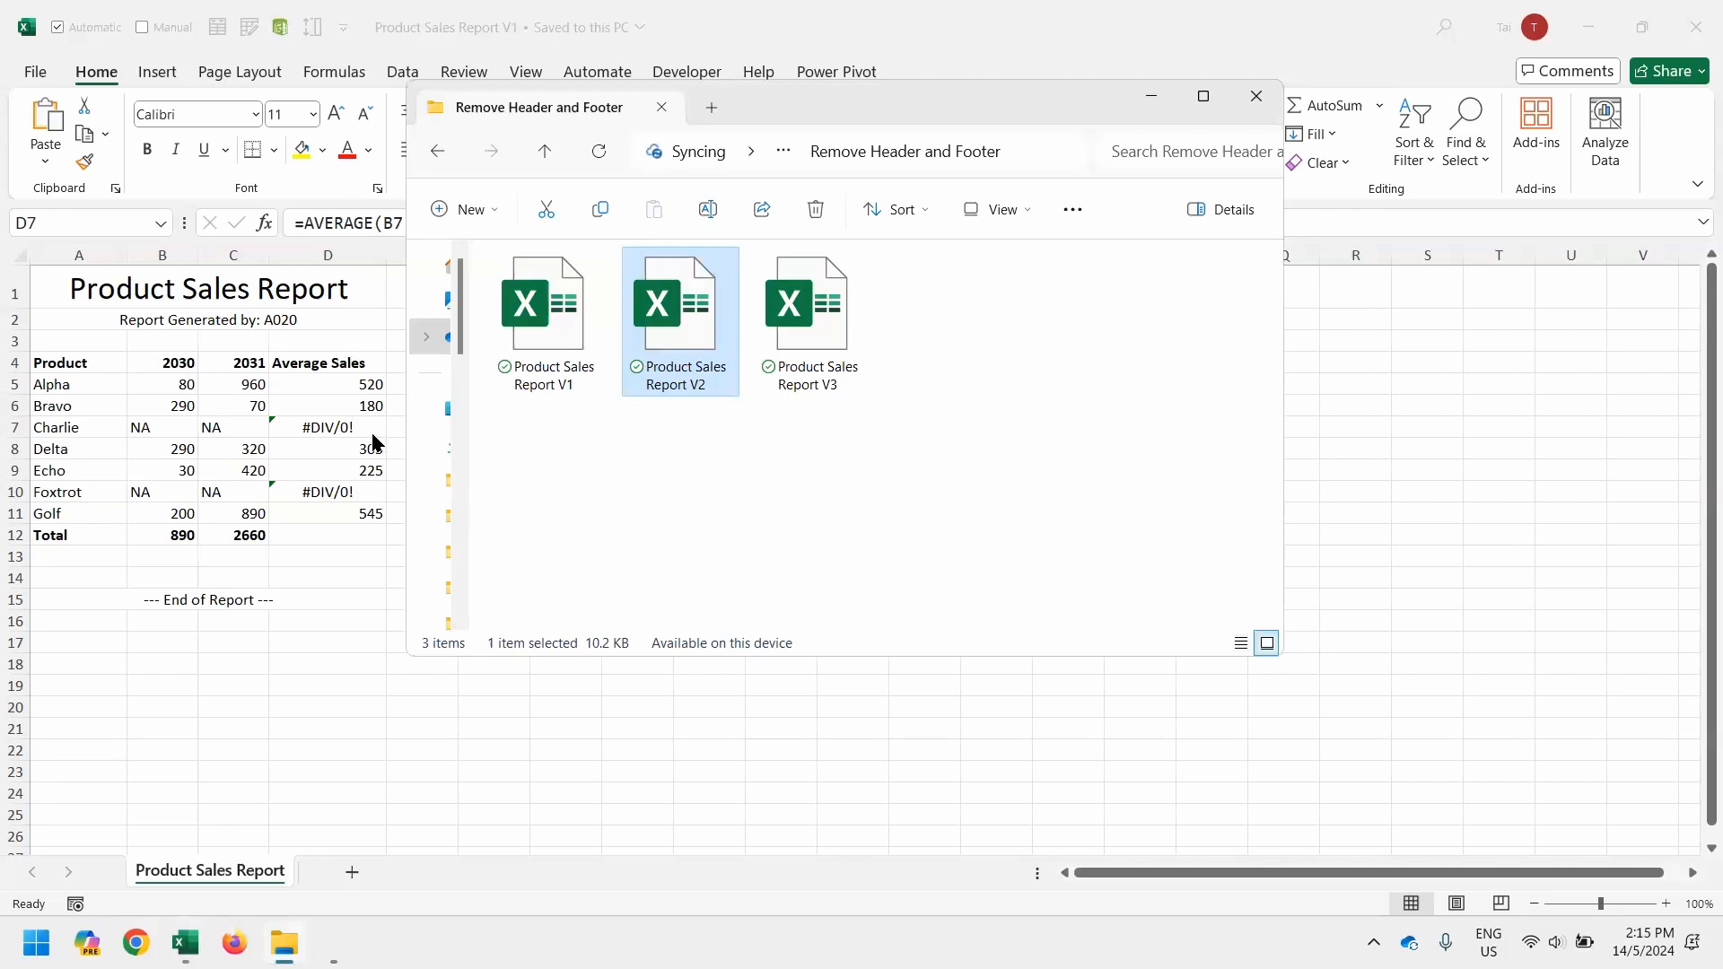
click(372, 437)
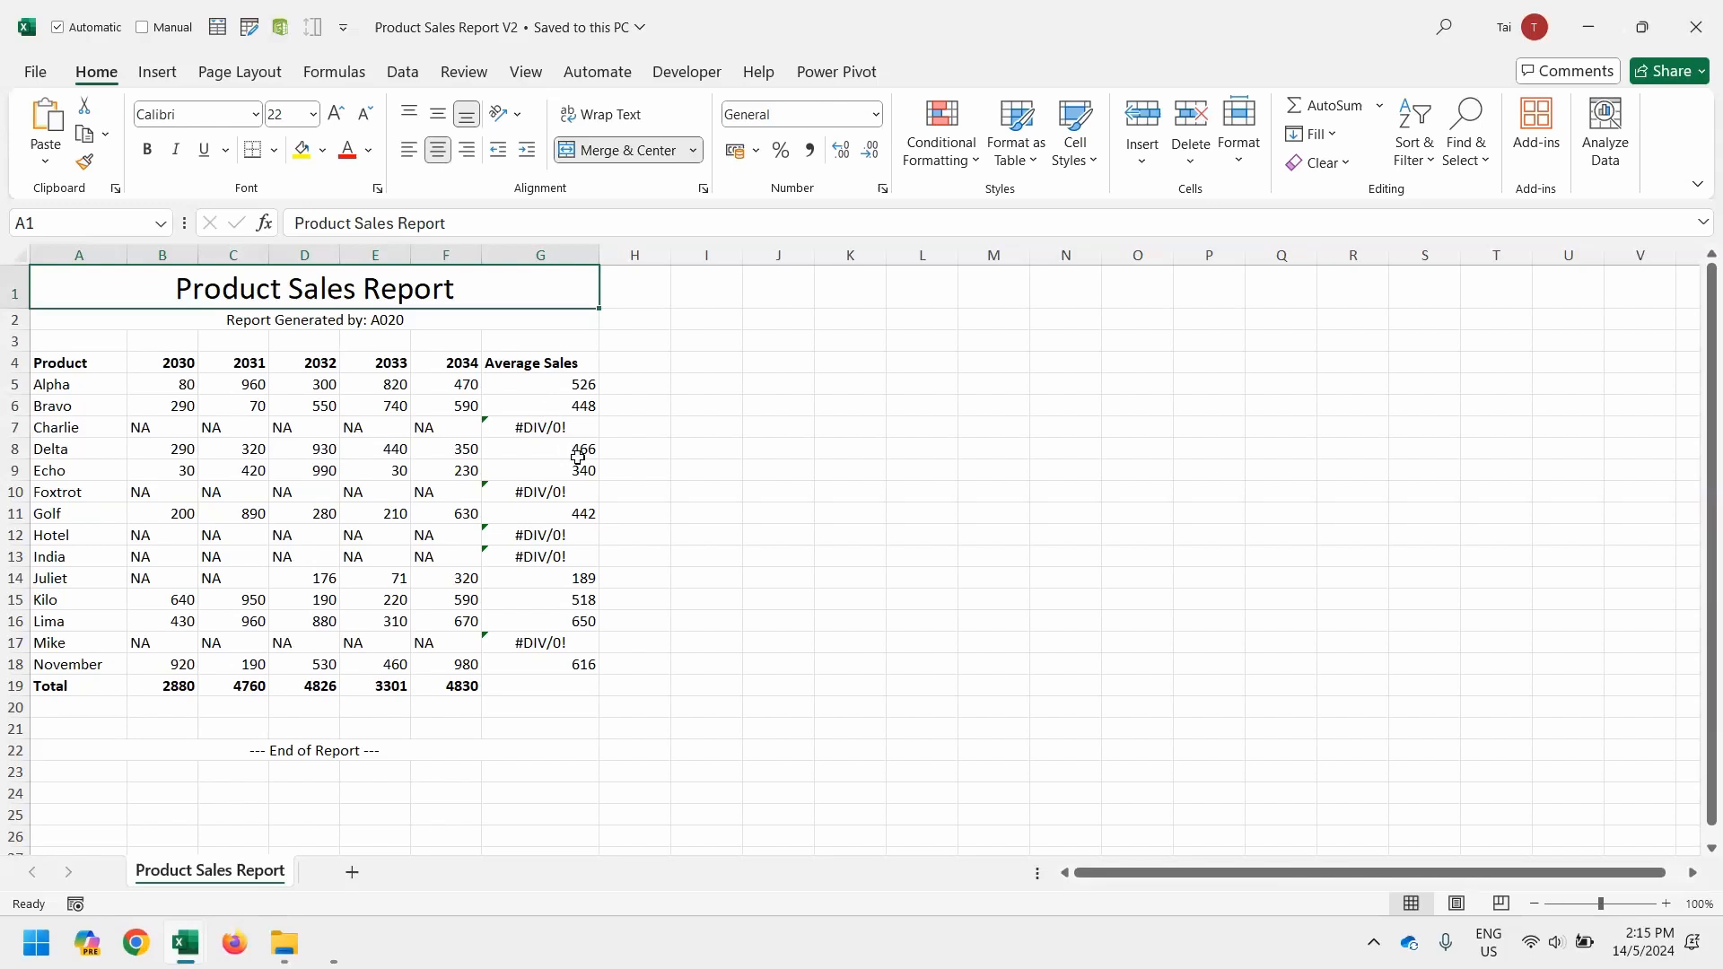
key(alt+Tab)
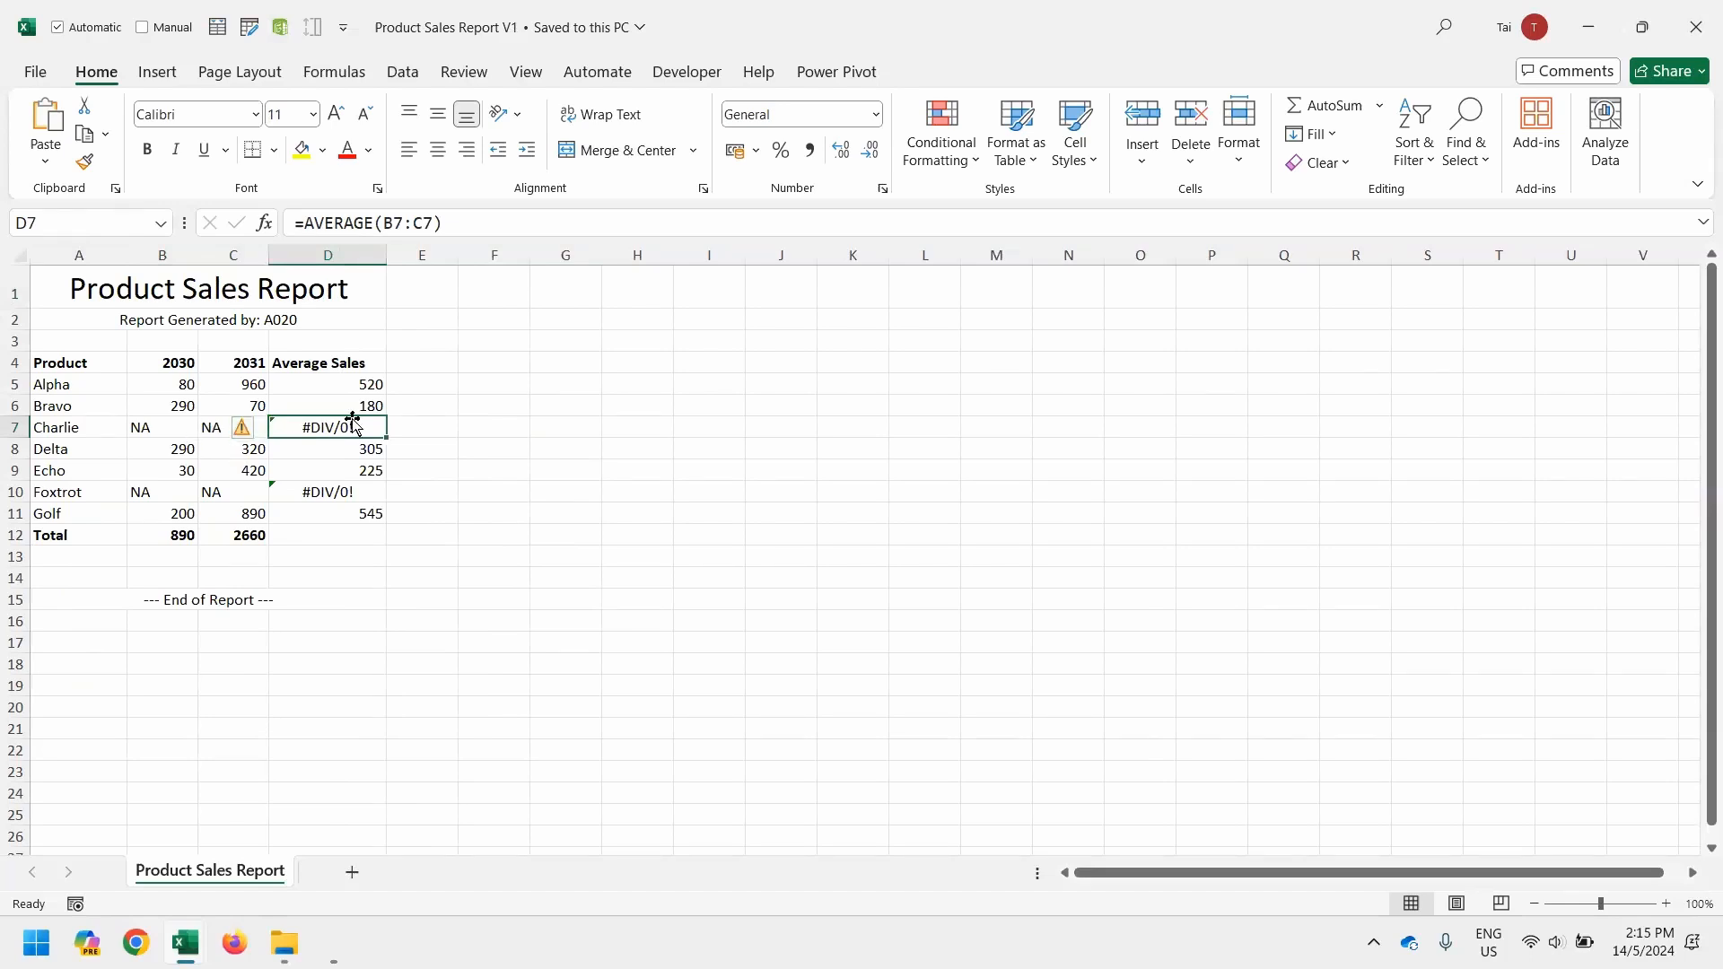
key(alt+Tab)
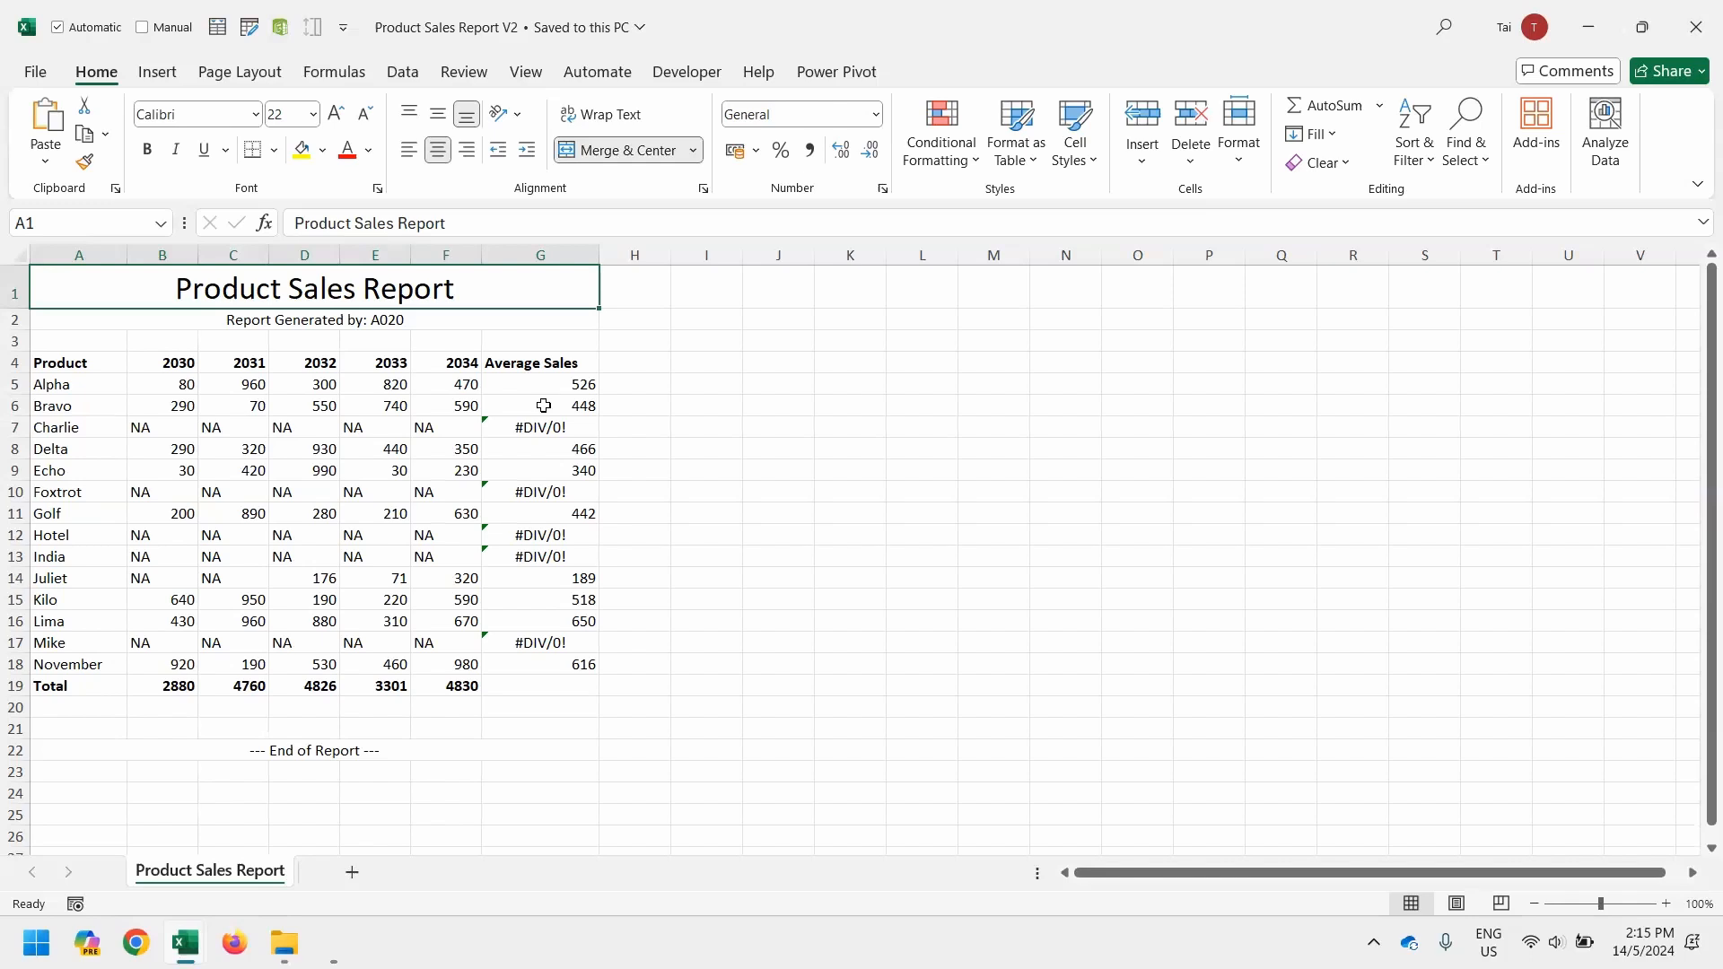
shift+click(490, 331)
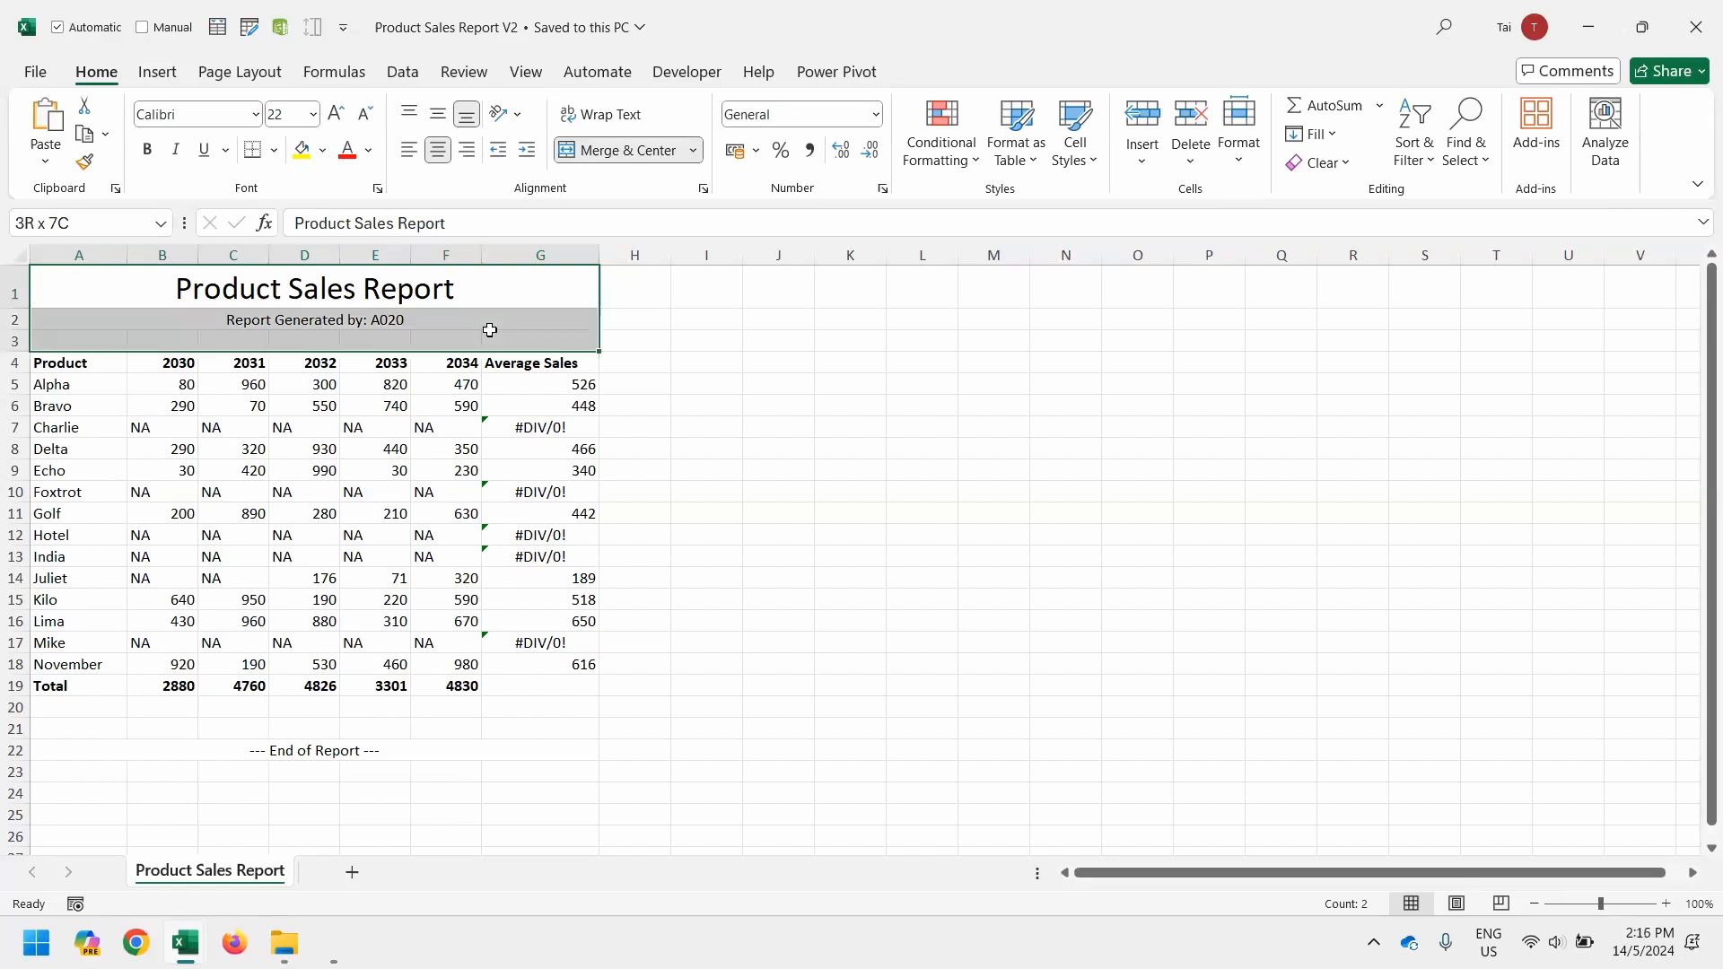
drag(471, 754, 469, 705)
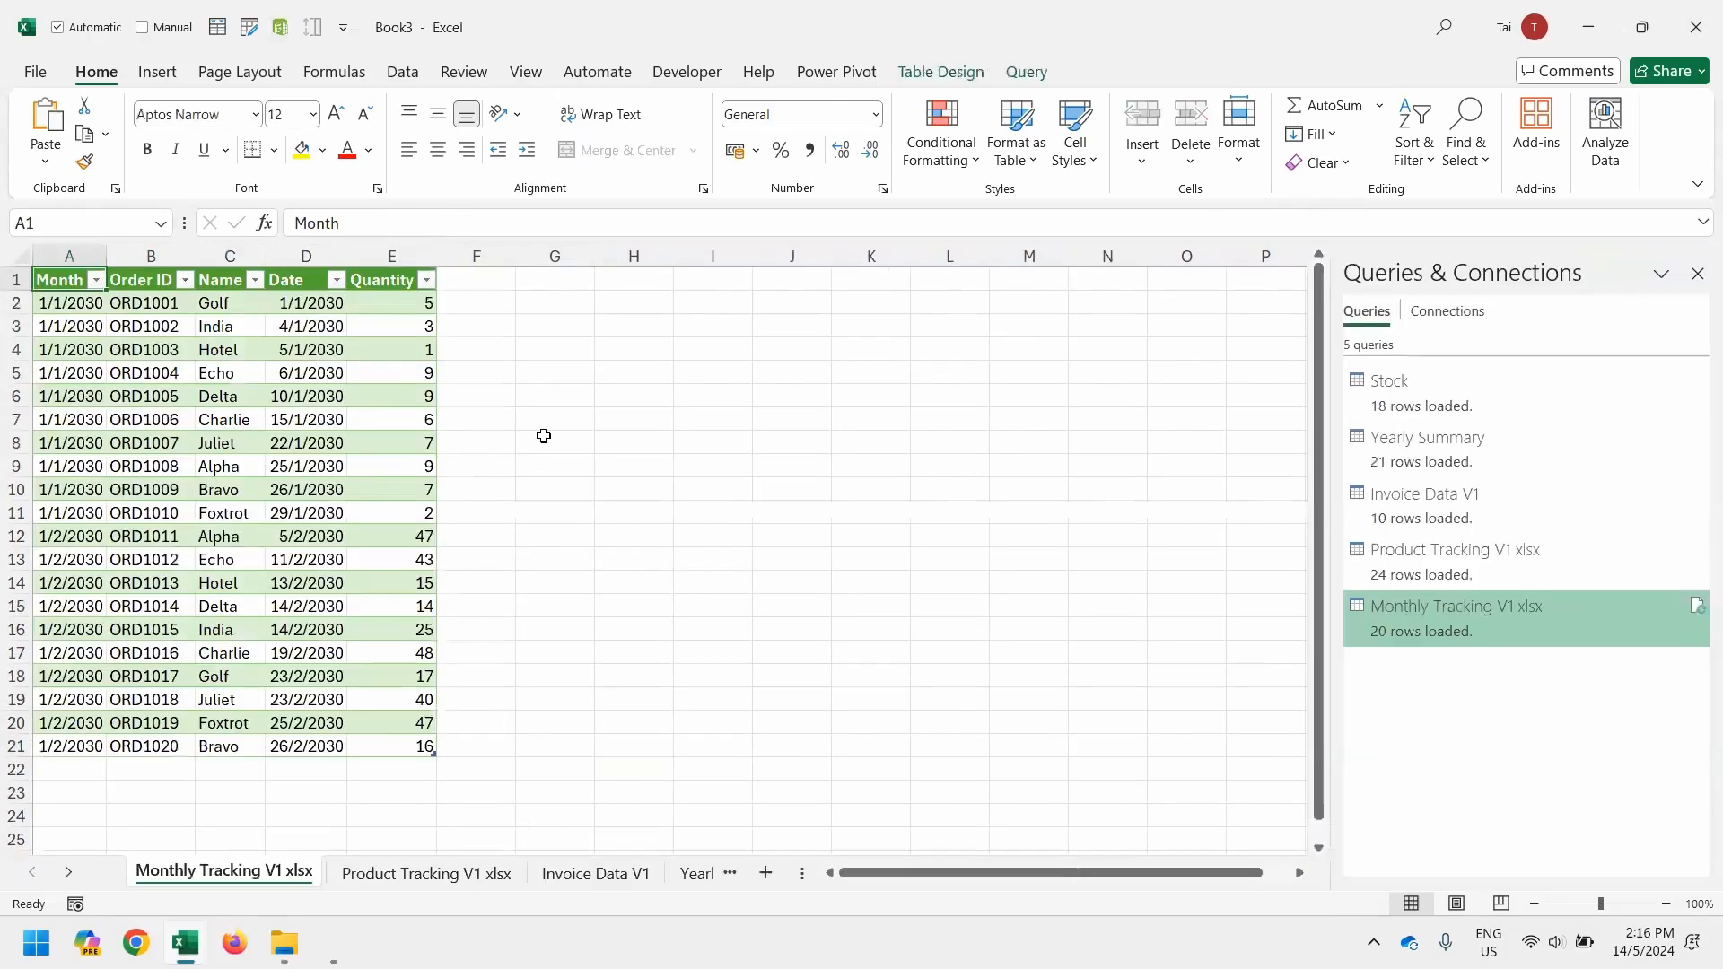
Select the address of the Remove Header and Footer folder in File Explorer, and return to the Book3 workbook in Excel
key(alt+Tab)
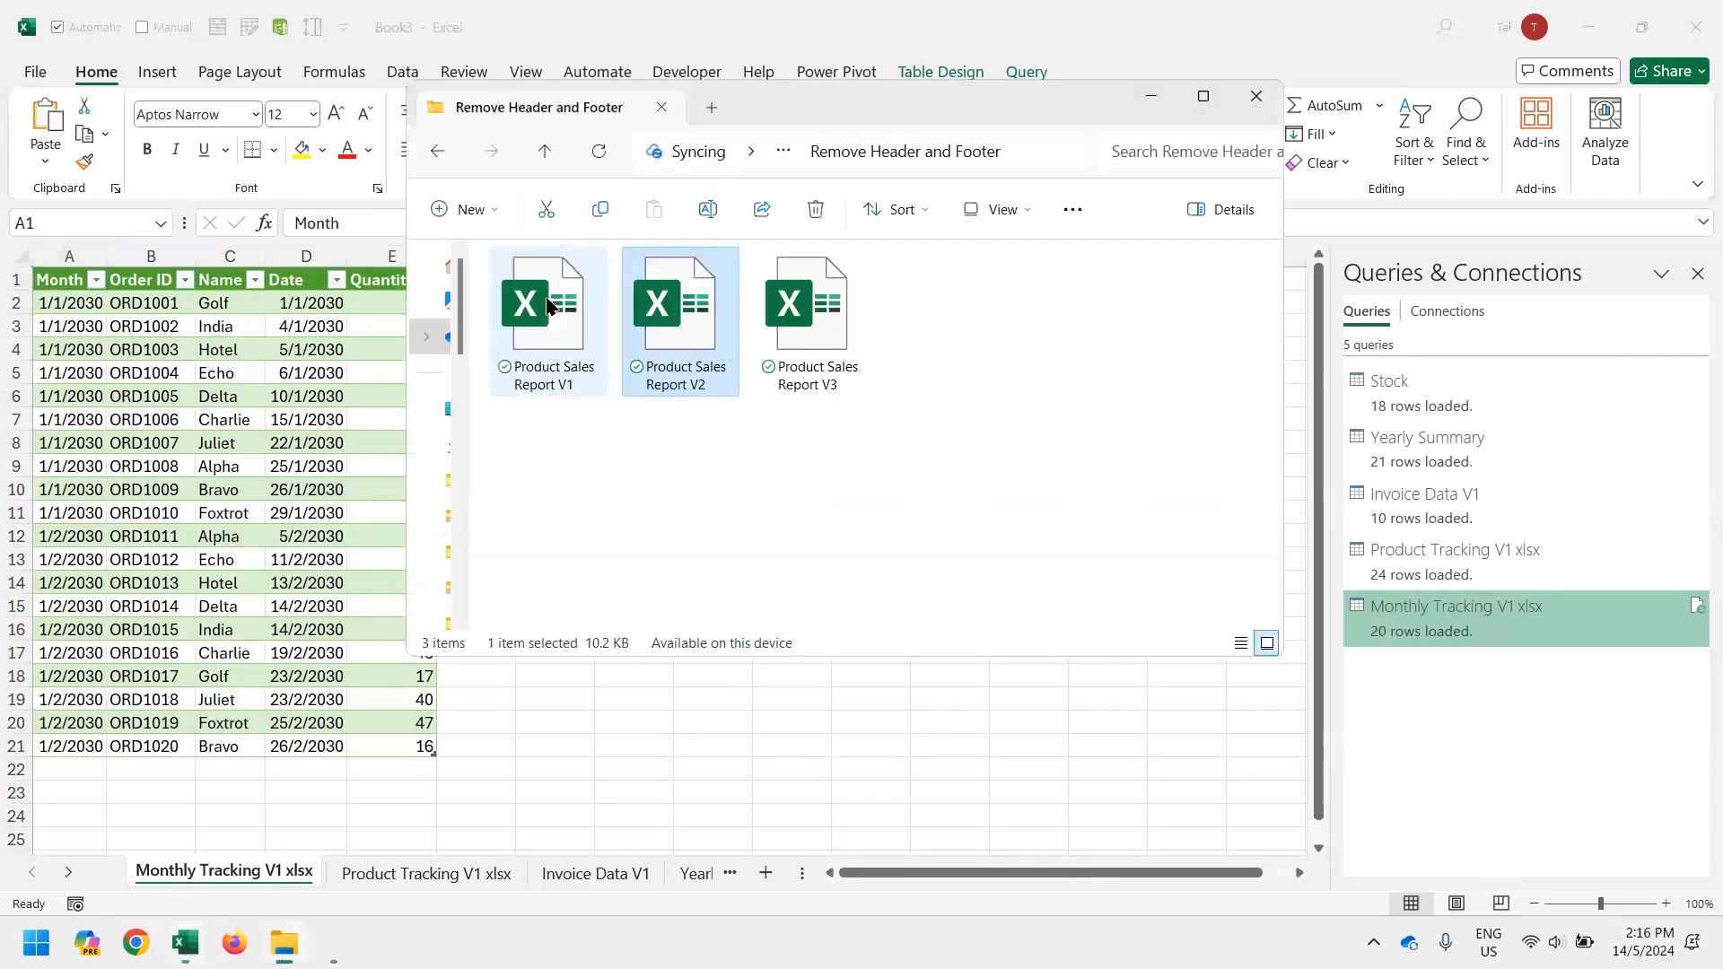
key(alt+d)
key(Escape)
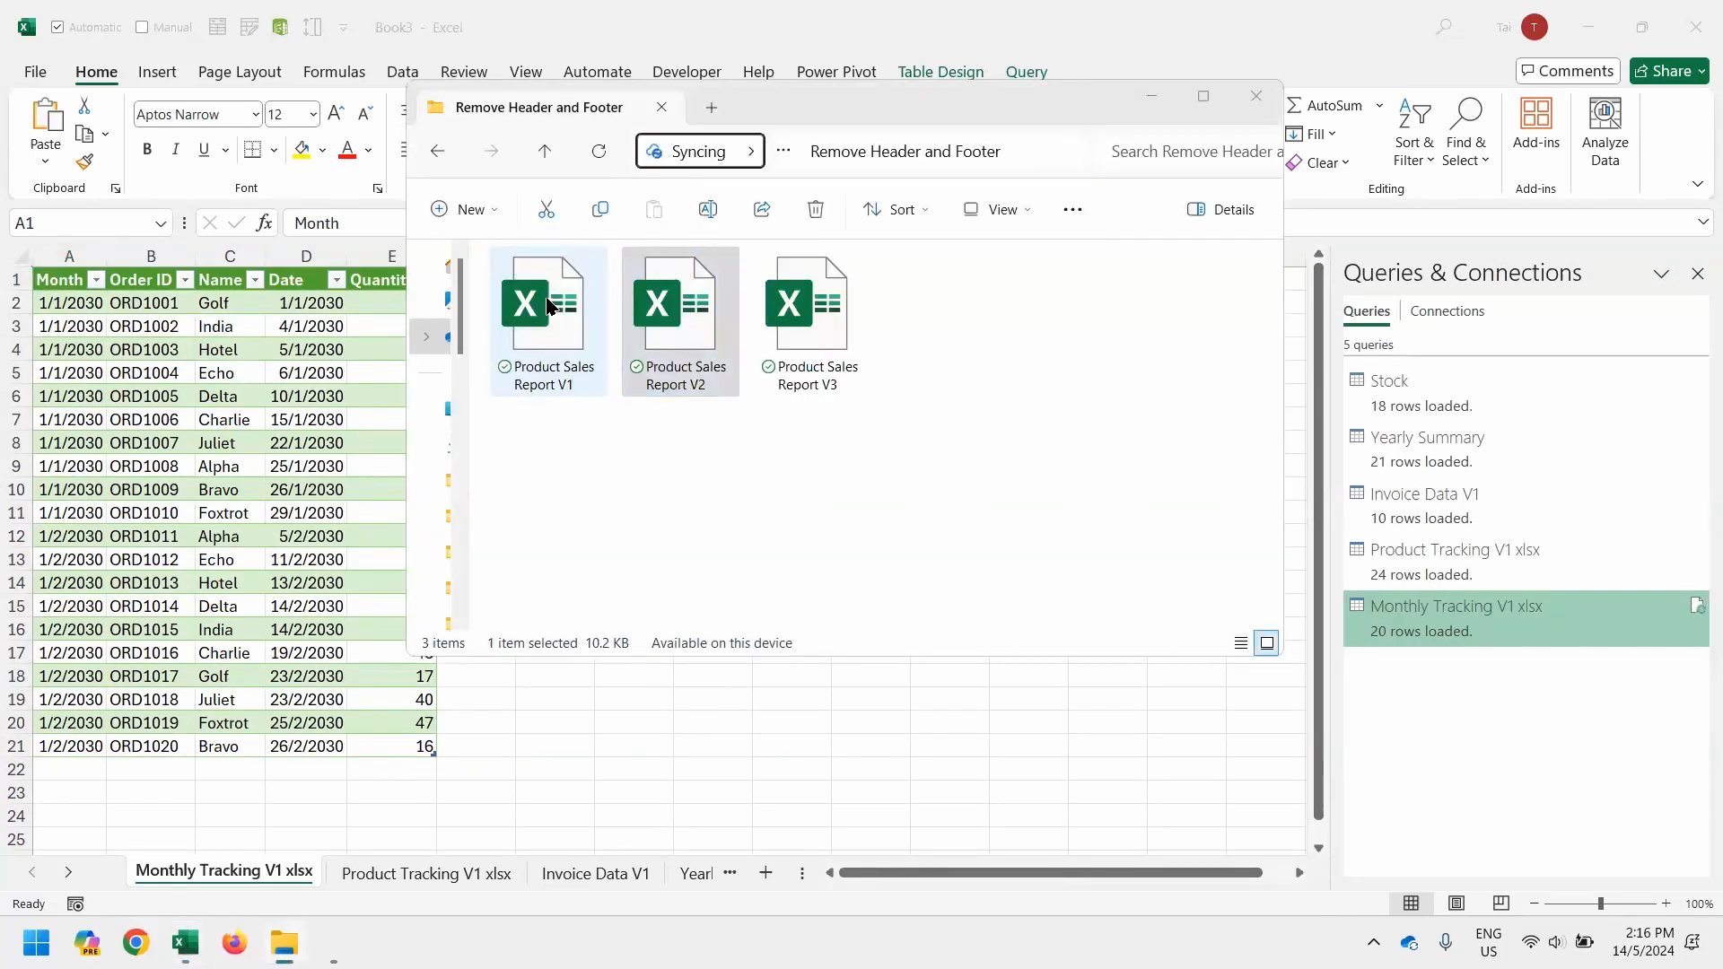
key(alt+Tab)
Import the Product Sales Report sheet from the Product Sales Report V1 workbook and open it for transformation in the Power Query Editor
click(405, 73)
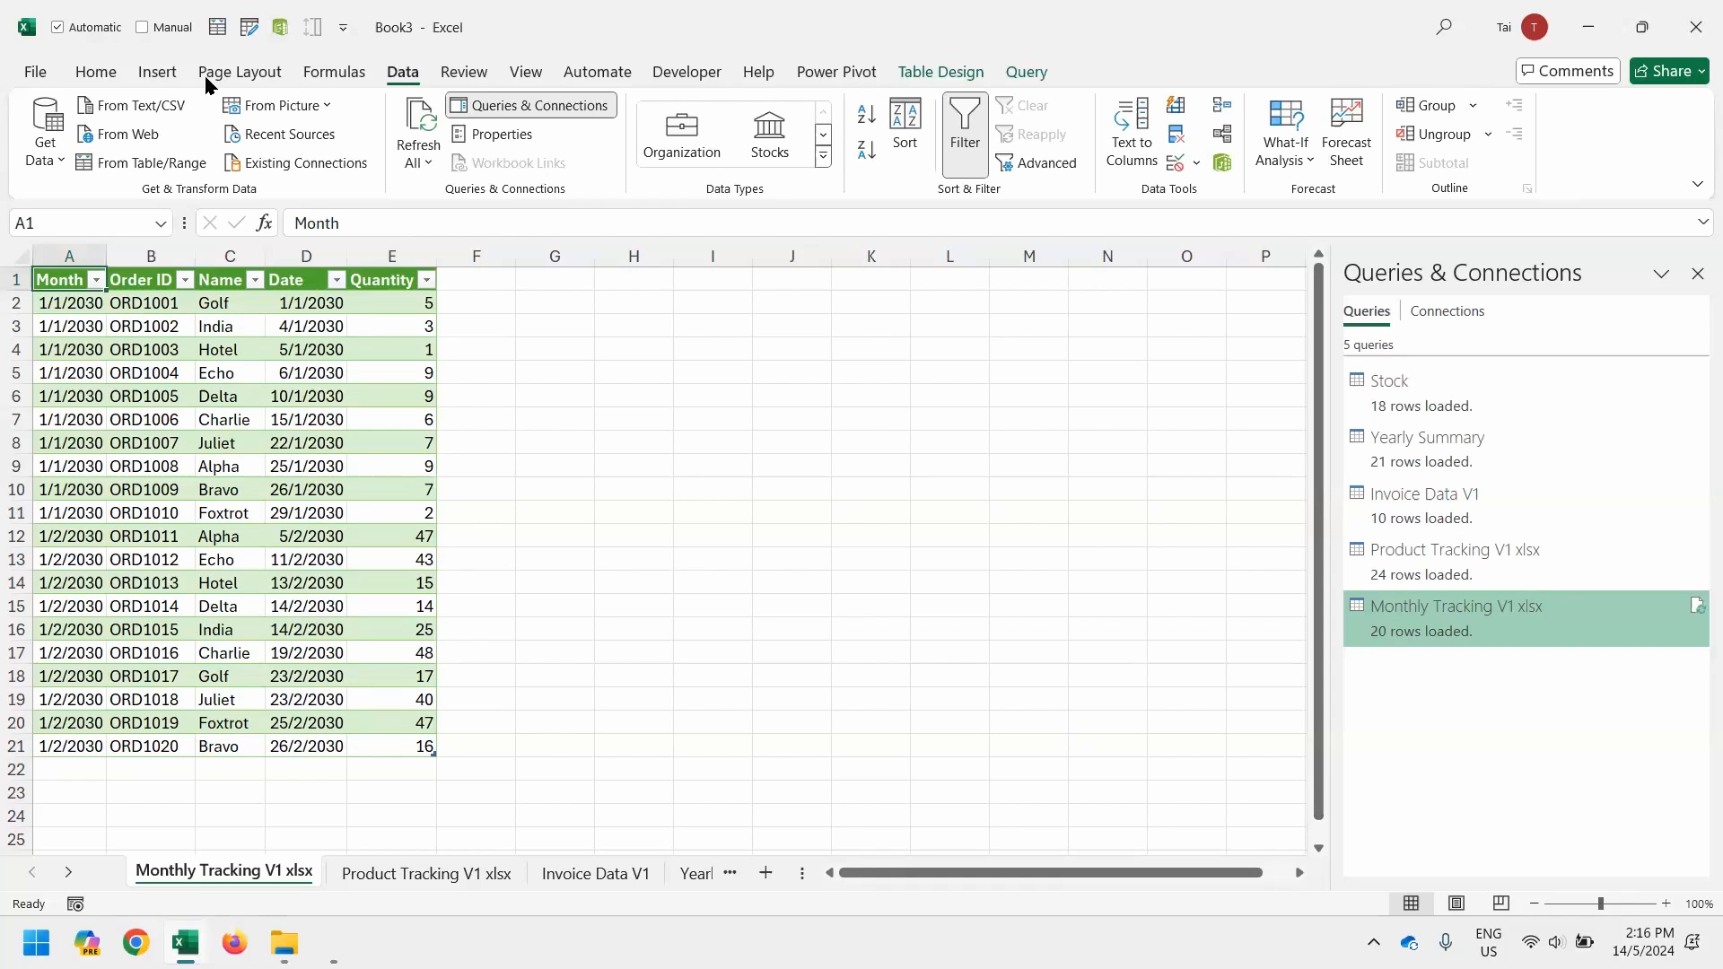
click(49, 135)
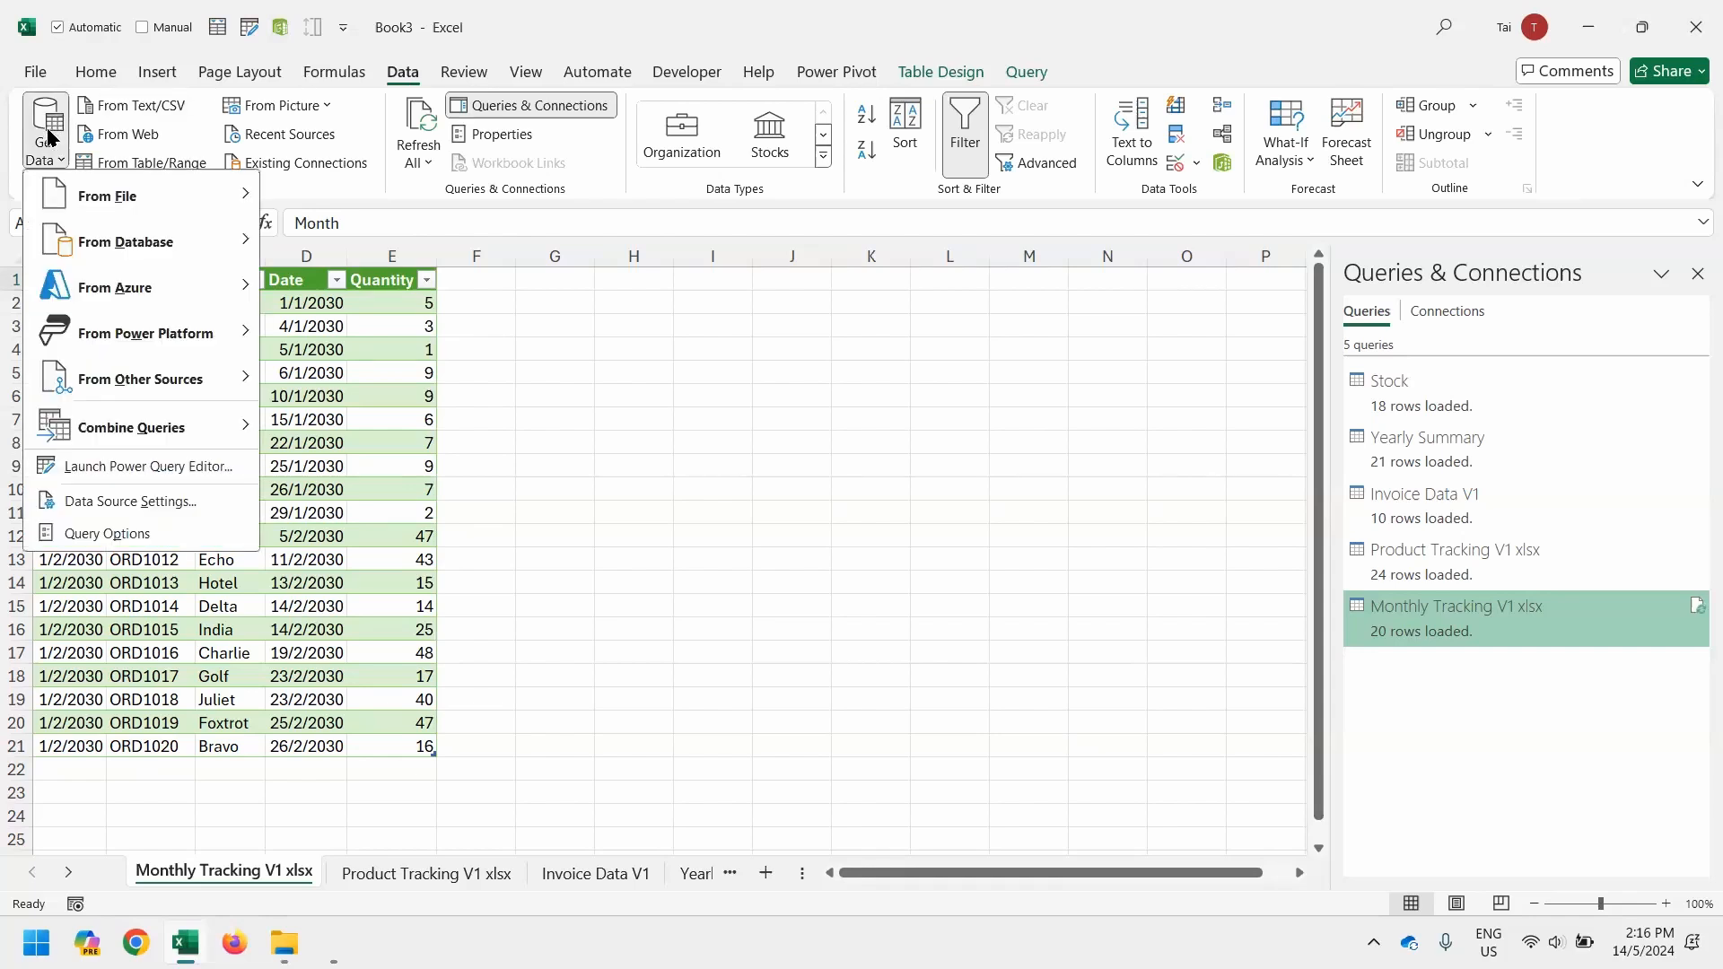
mouse_move(70, 186)
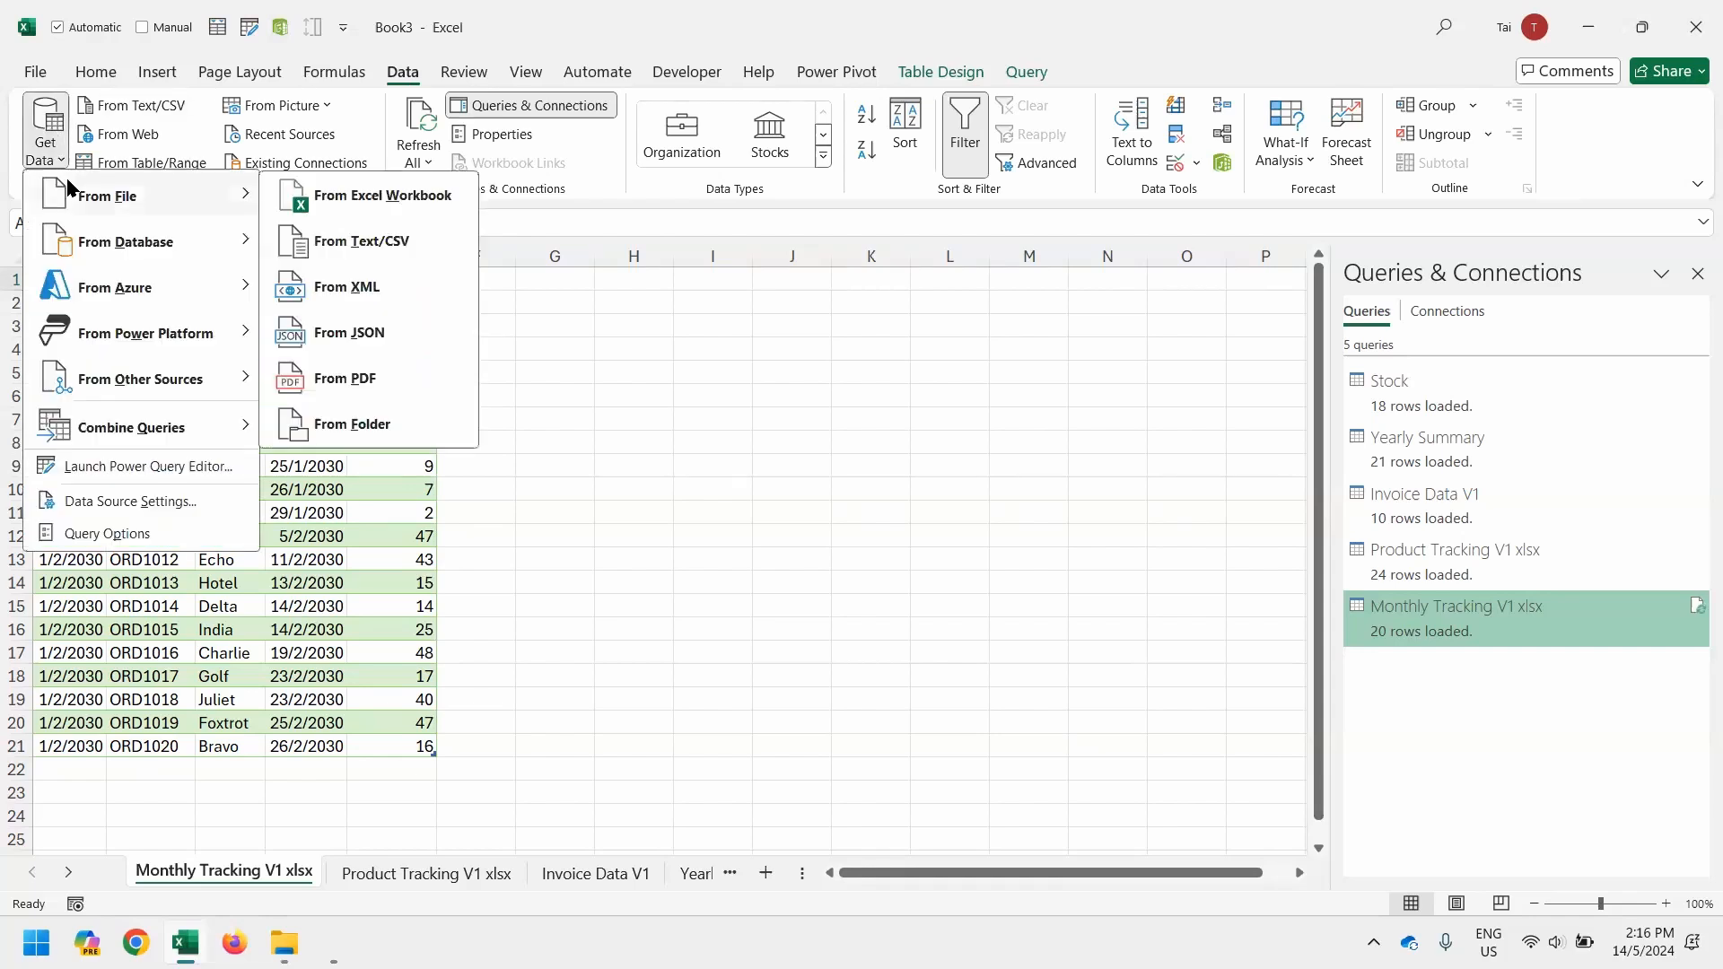
click(306, 209)
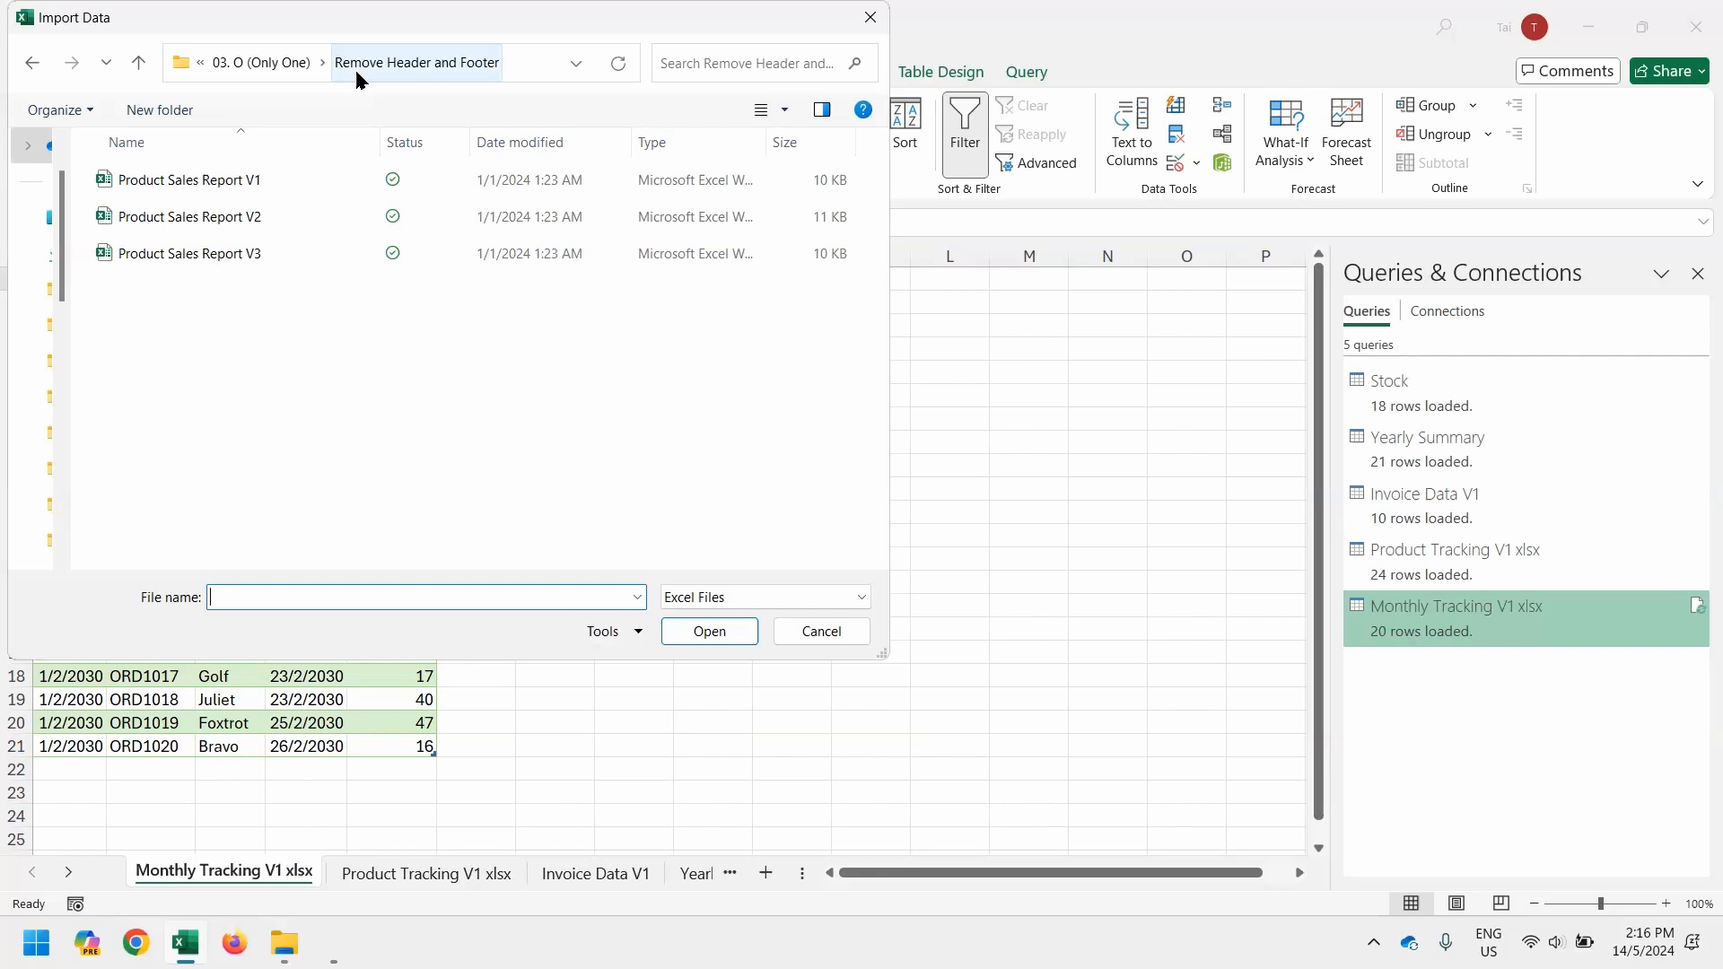
click(266, 180)
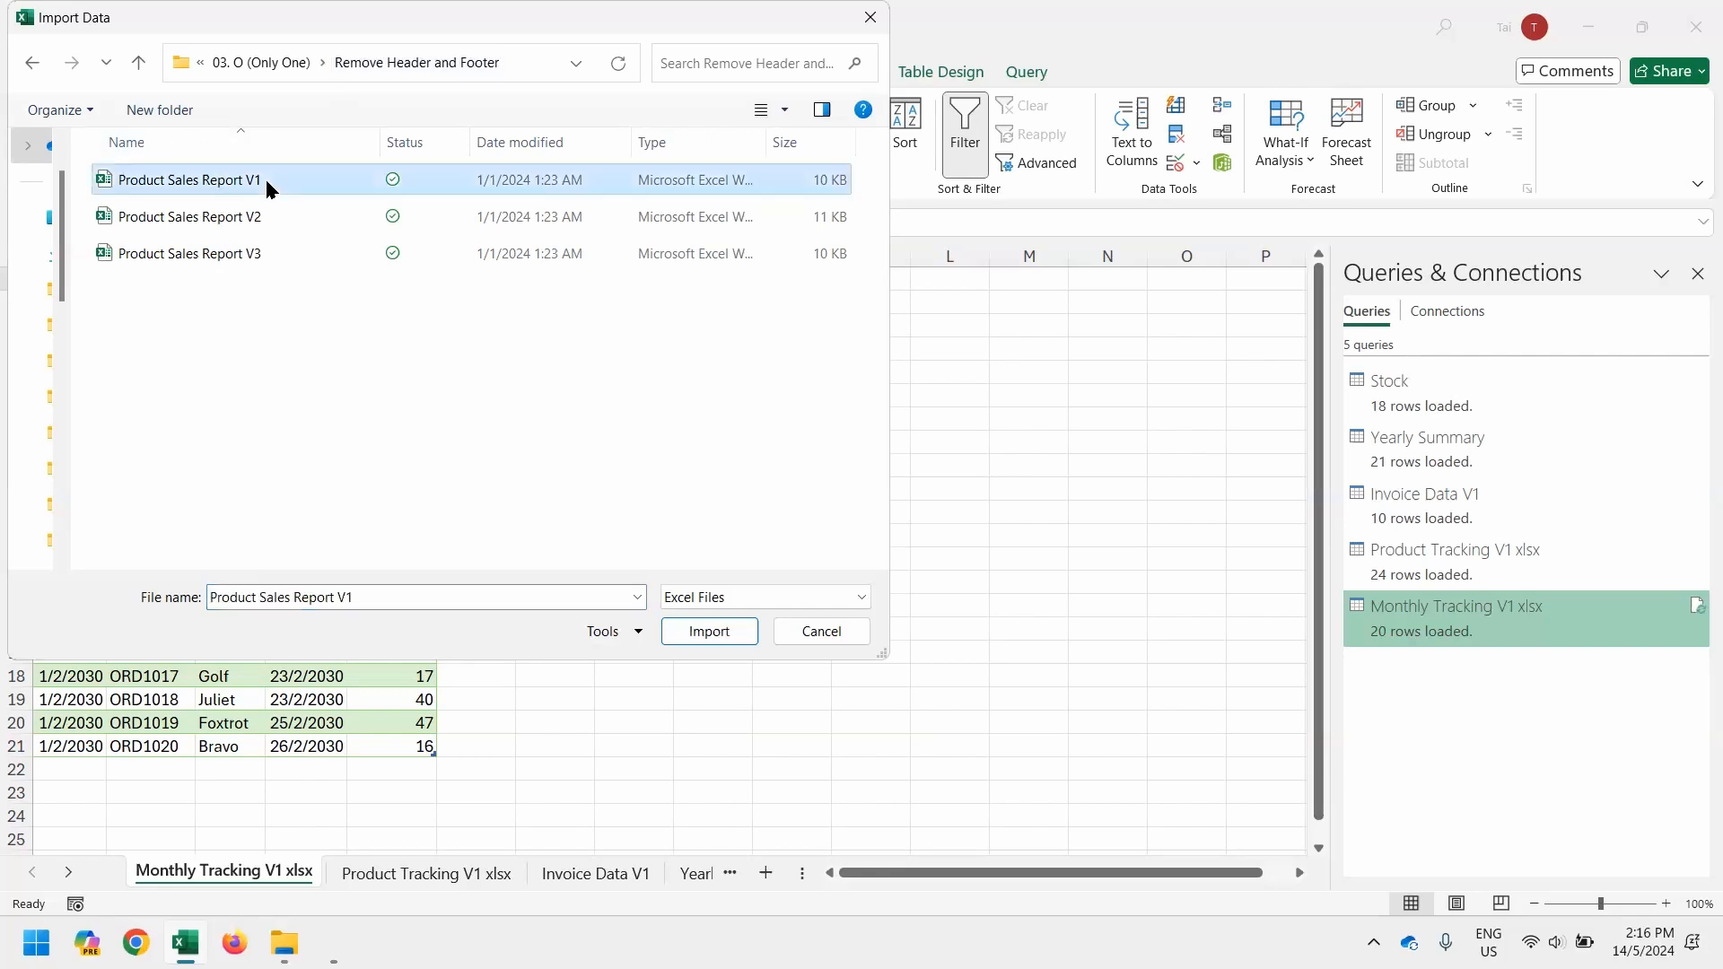
double_click(266, 180)
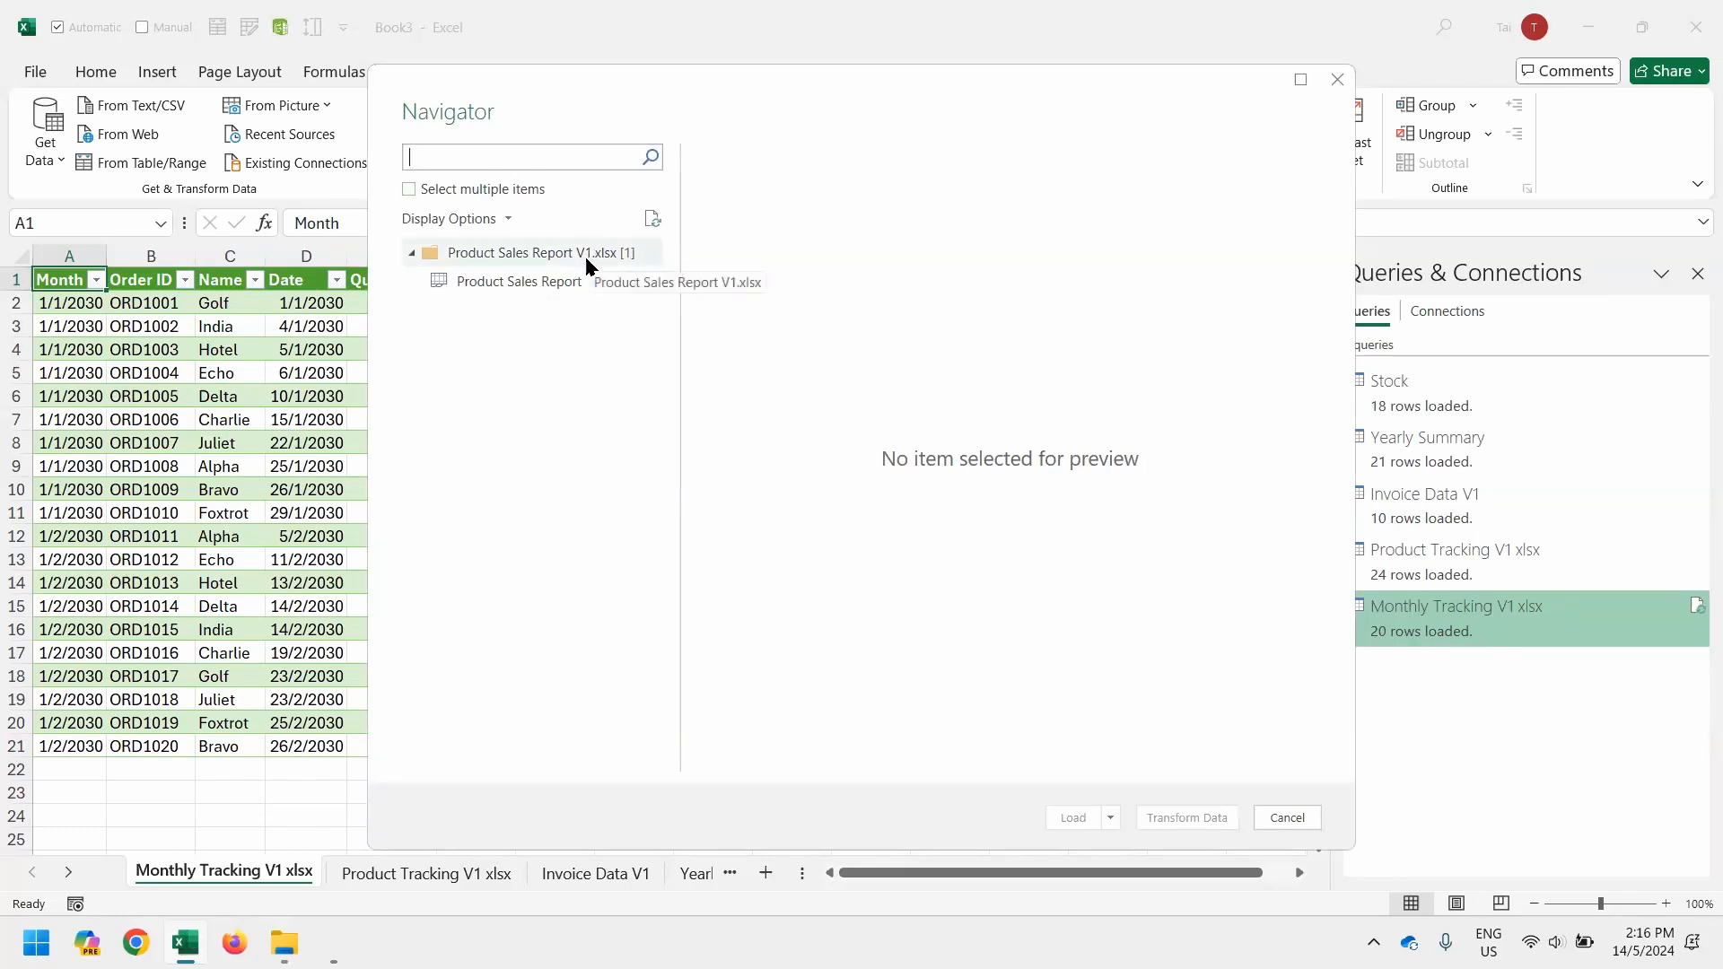
click(565, 281)
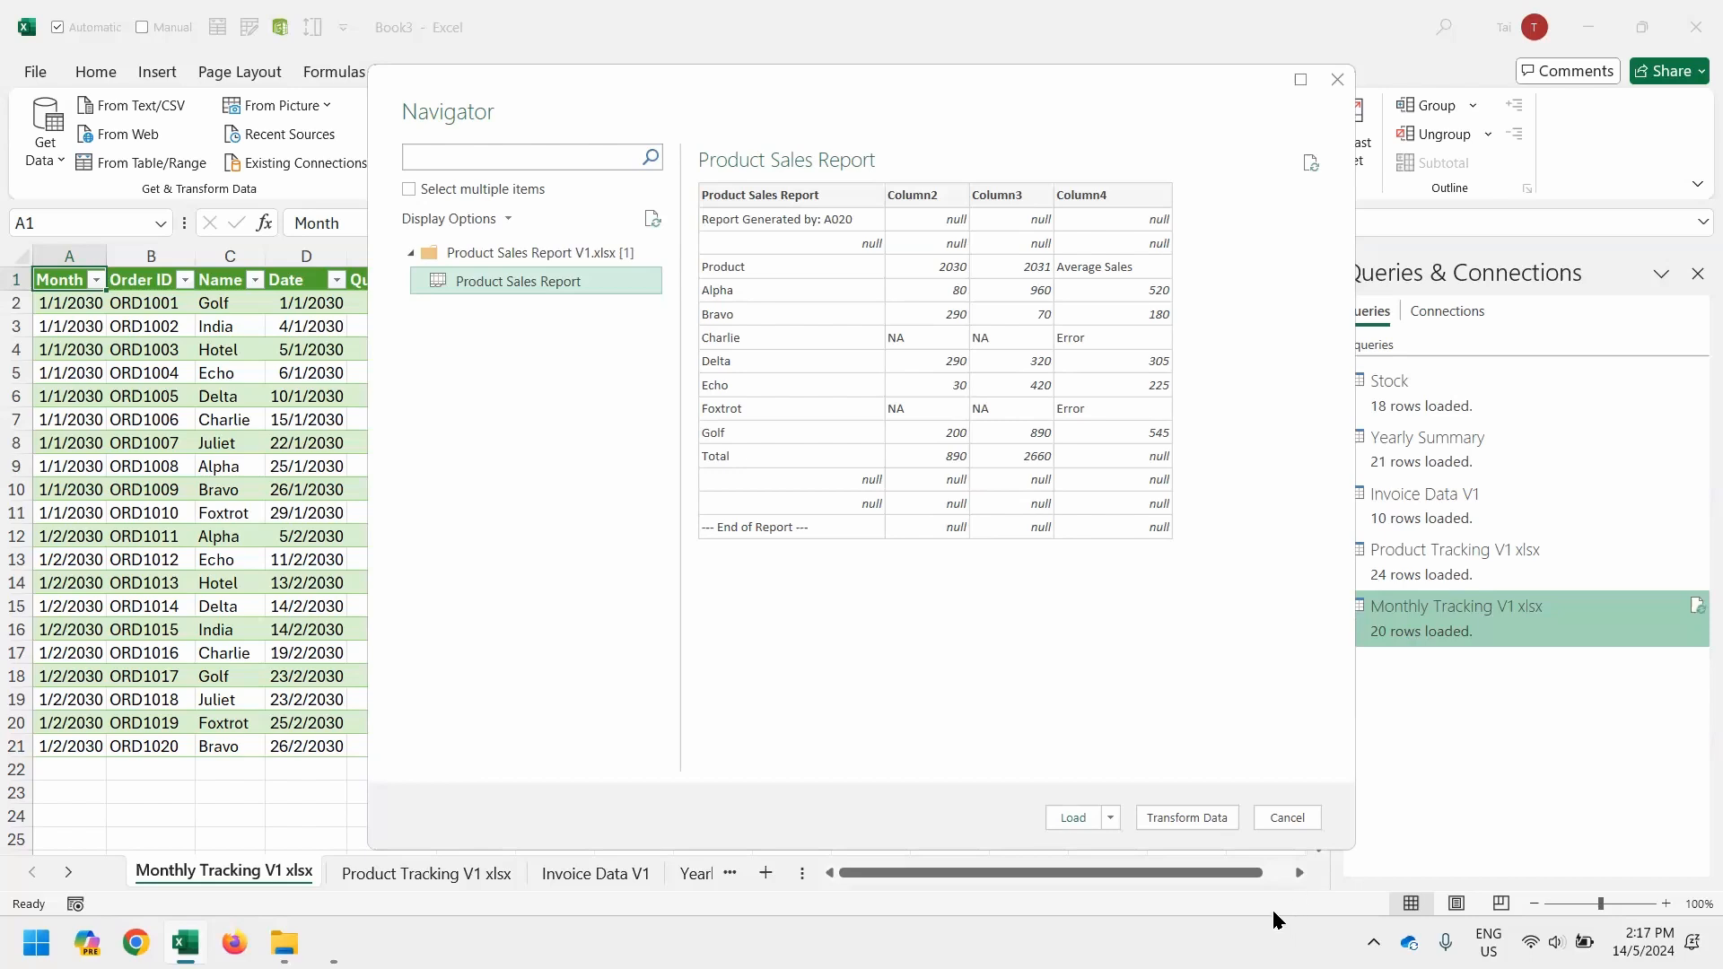
click(1214, 821)
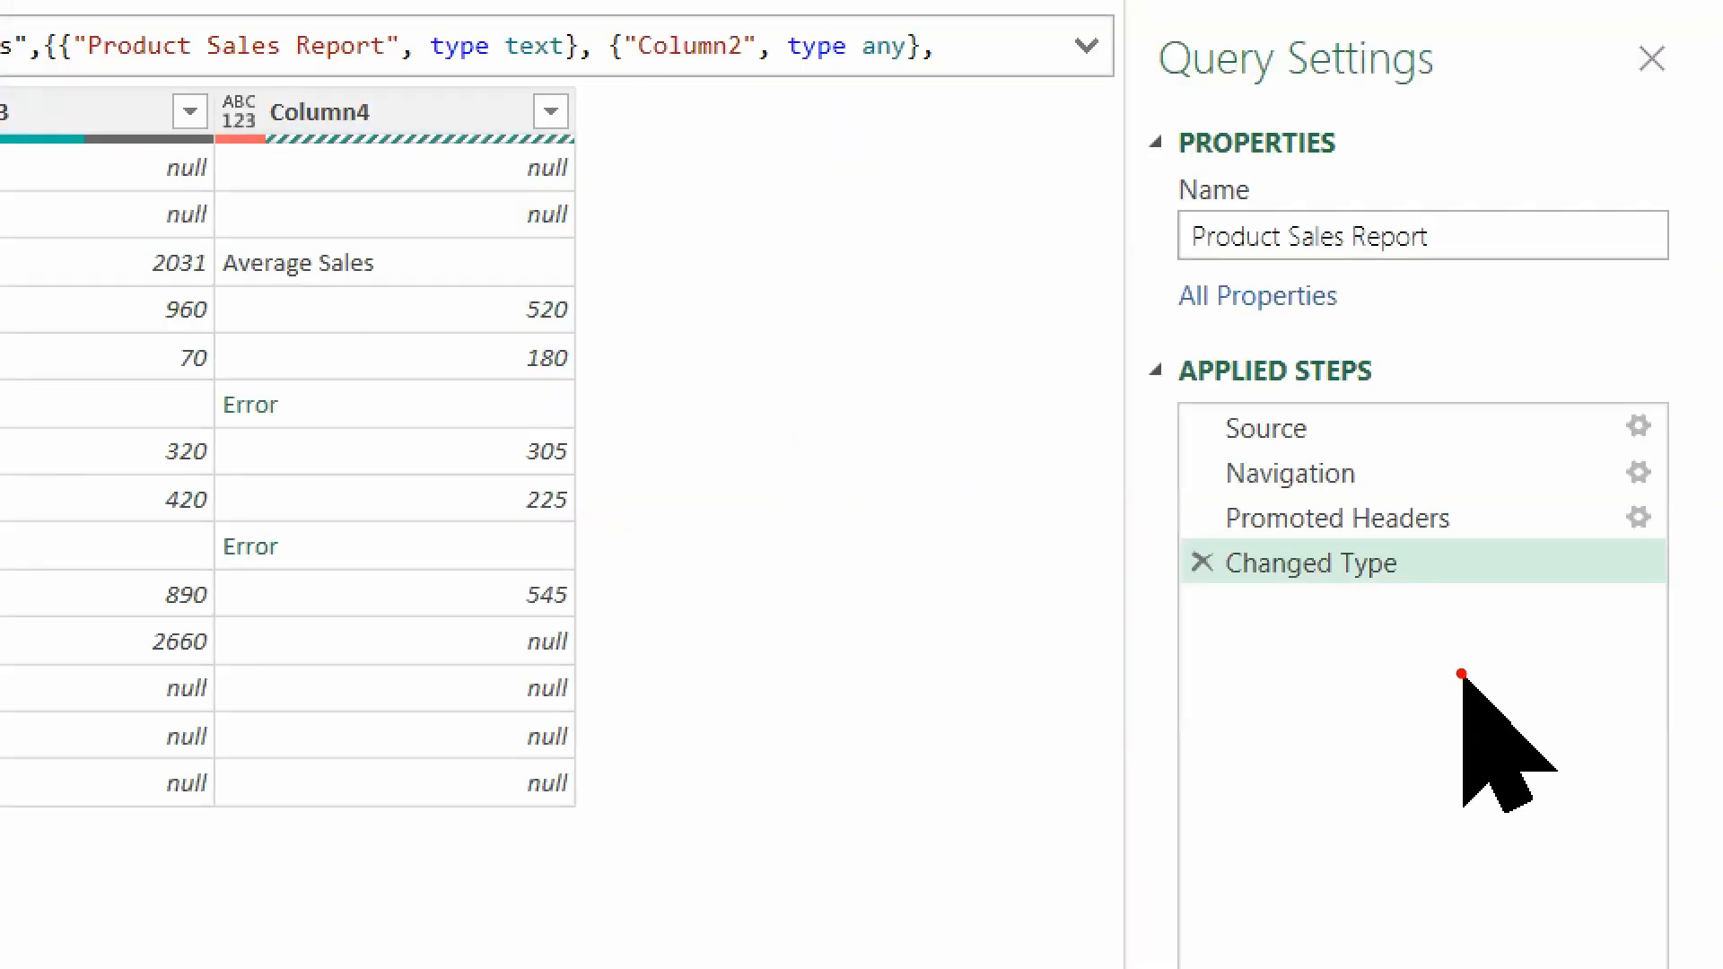
mouse_move(1192, 522)
mouse_down()
mouse_move(1120, 548)
mouse_move(1186, 581)
mouse_move(1089, 621)
mouse_up()
drag(1170, 499, 1649, 495)
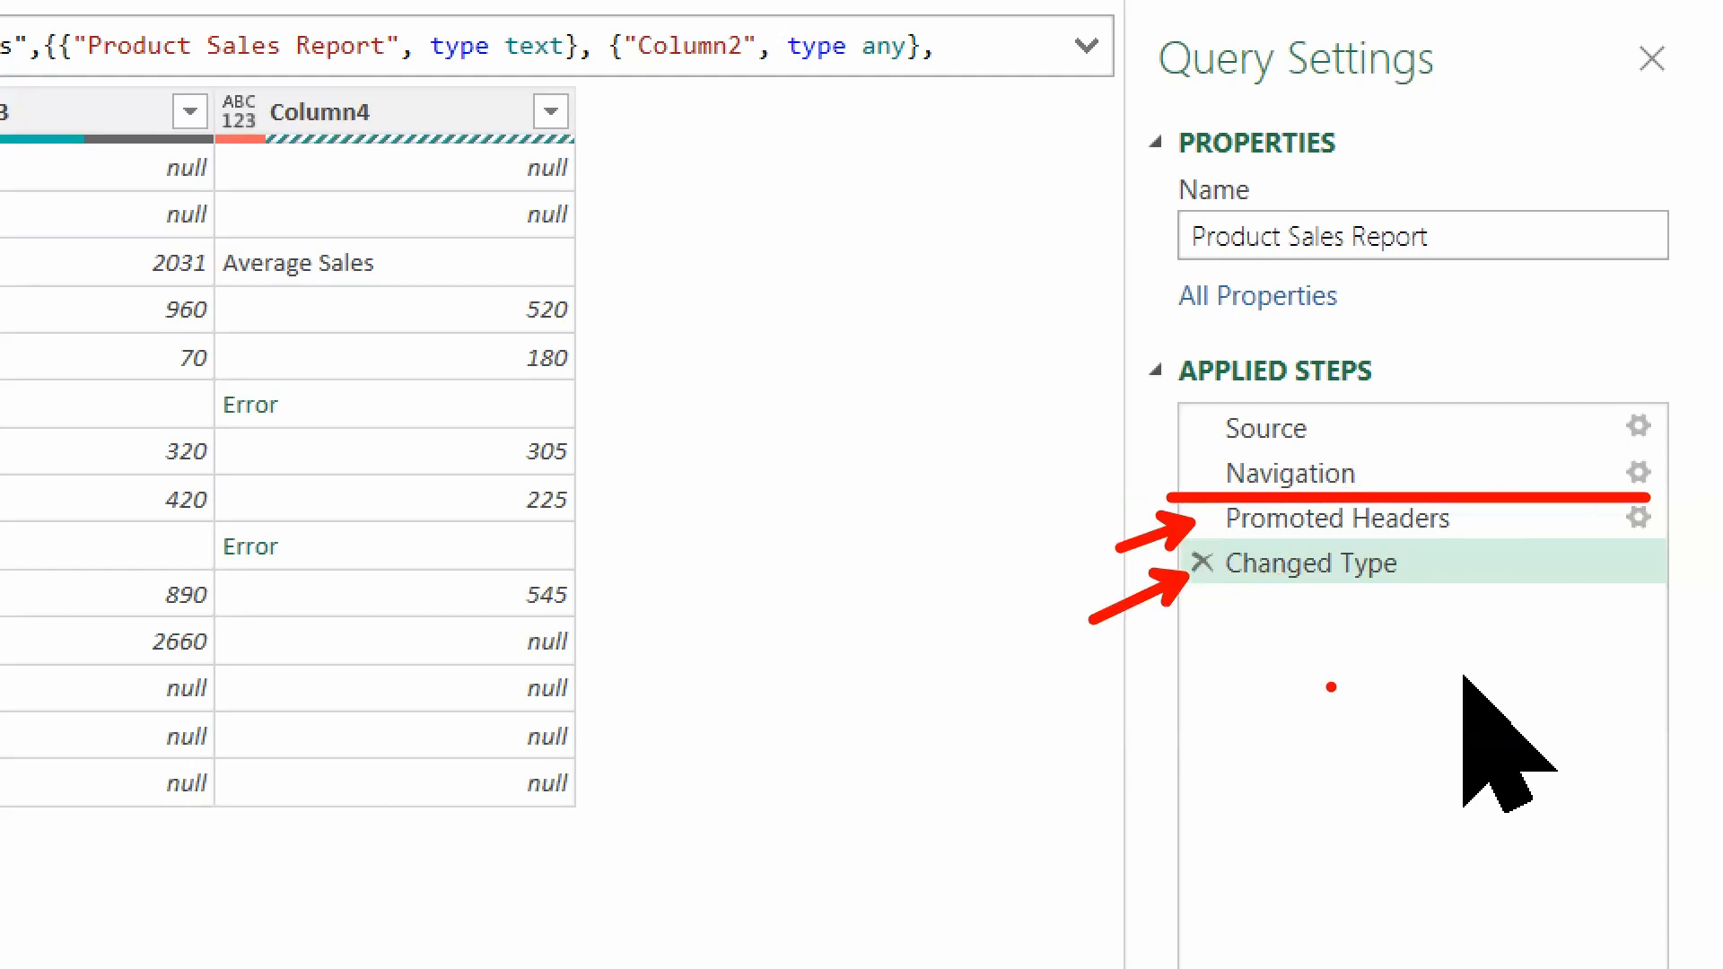
key(Escape)
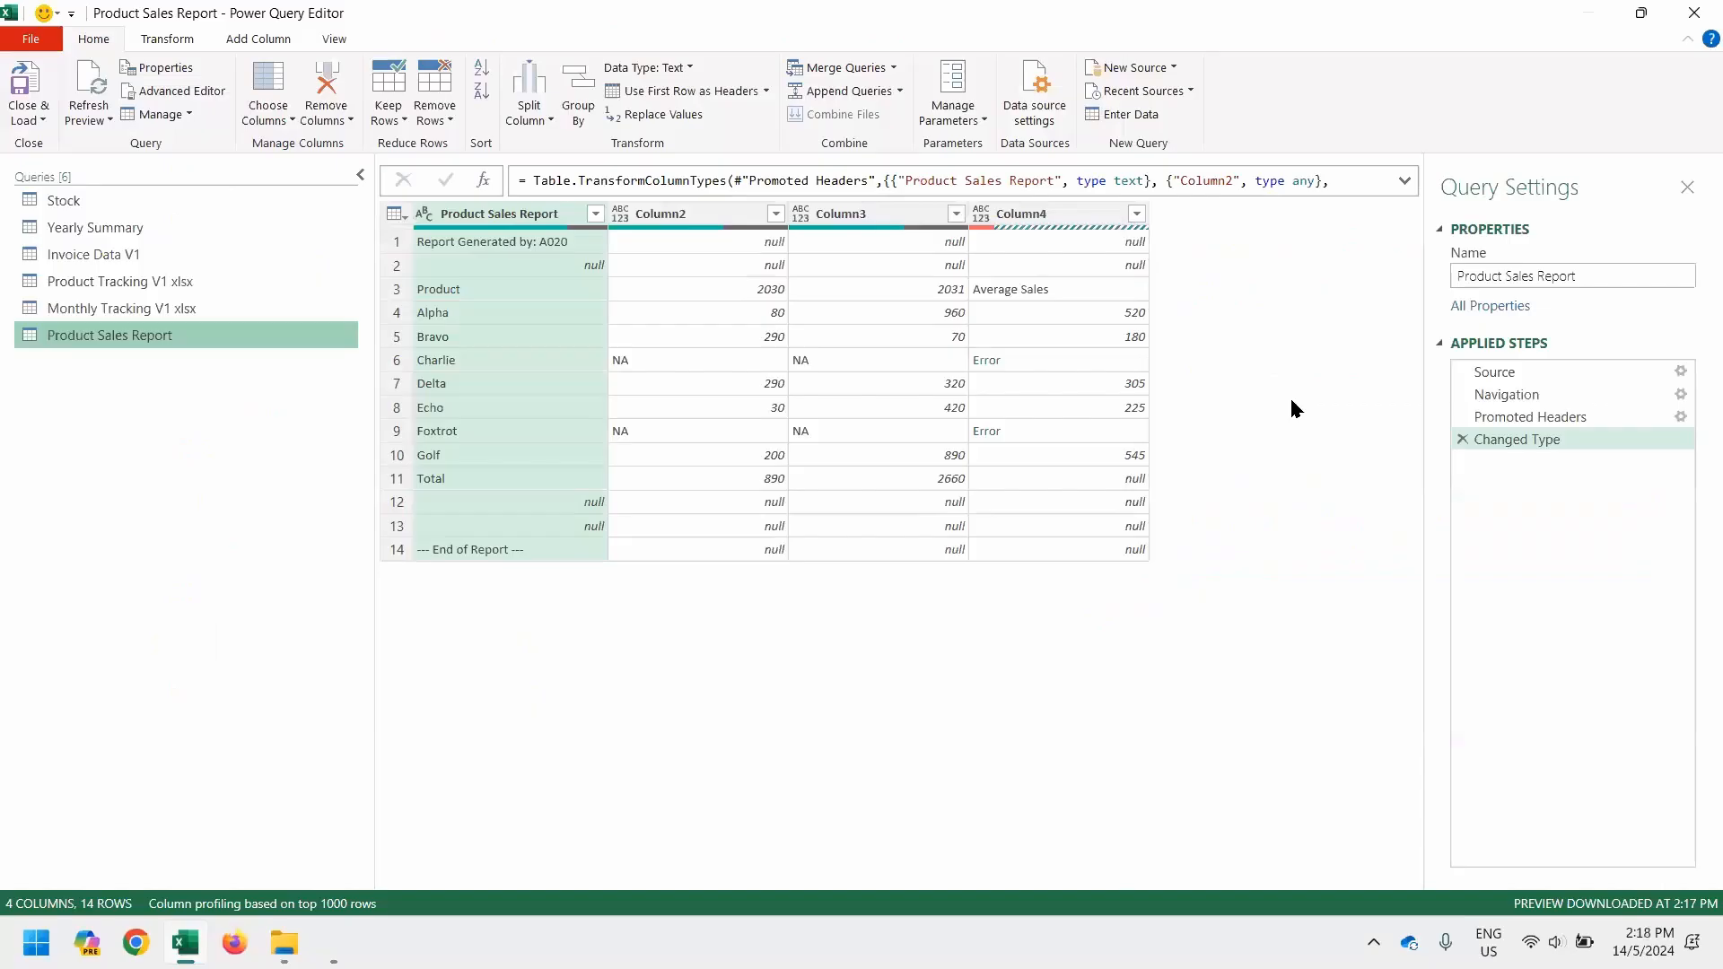
Delete the Changed Type and Promoted Headers steps from the Product Sales Report query
click(1463, 439)
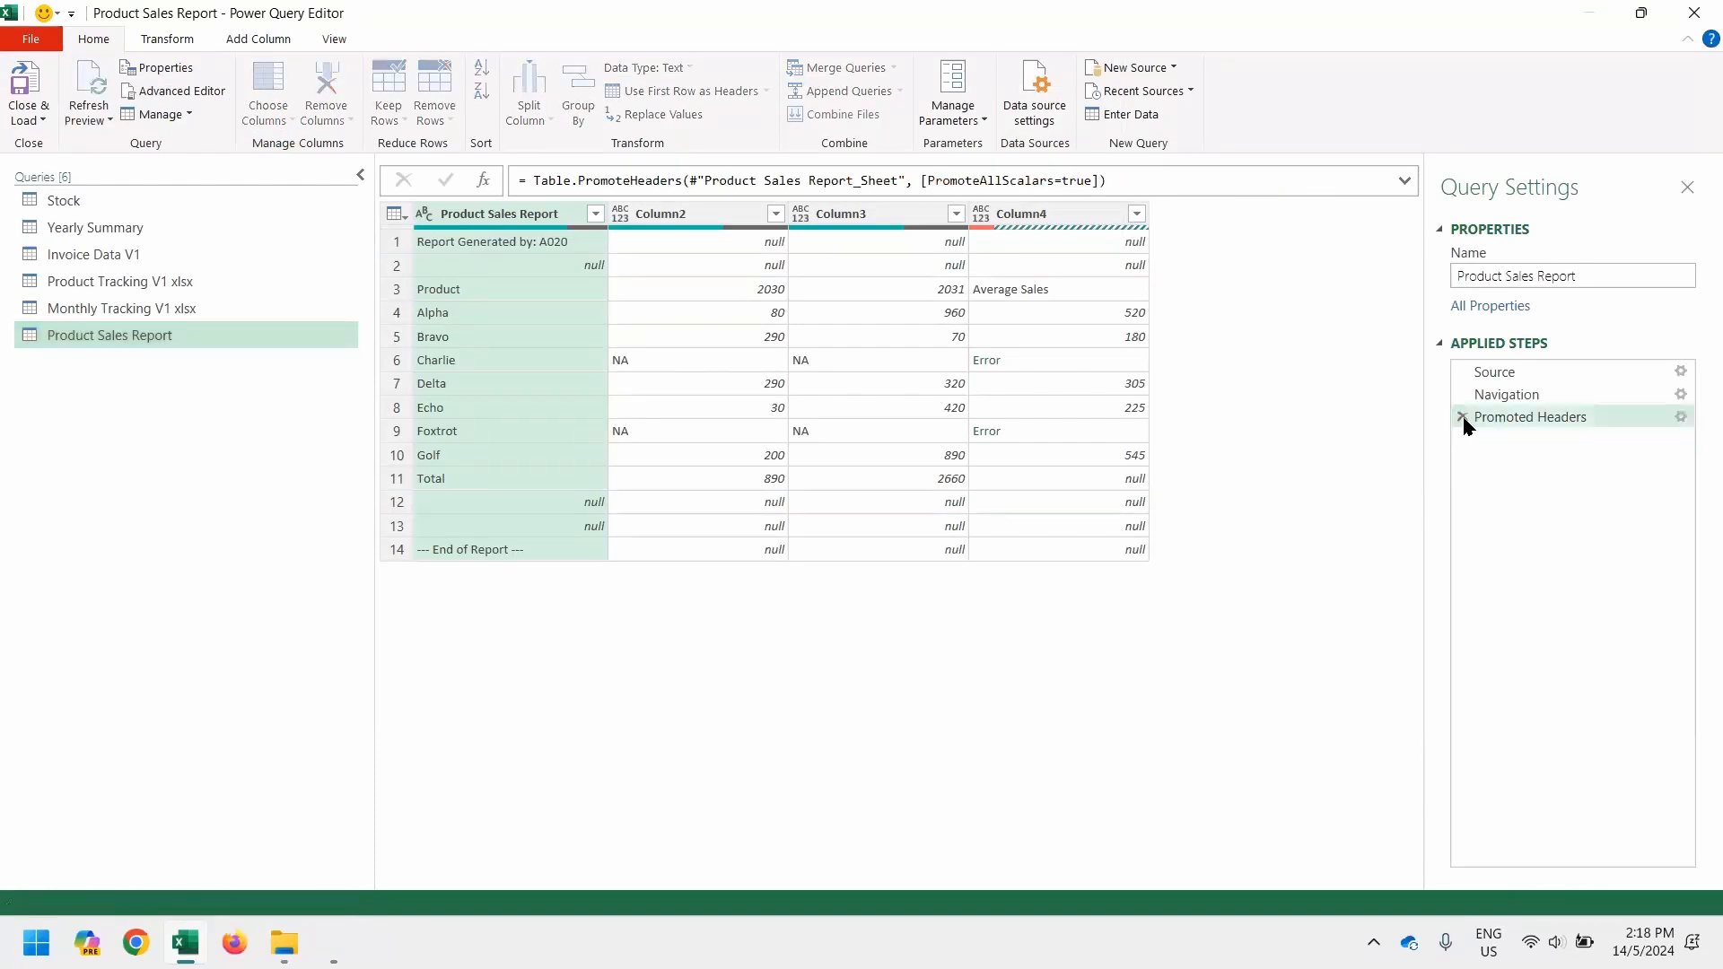
click(1464, 417)
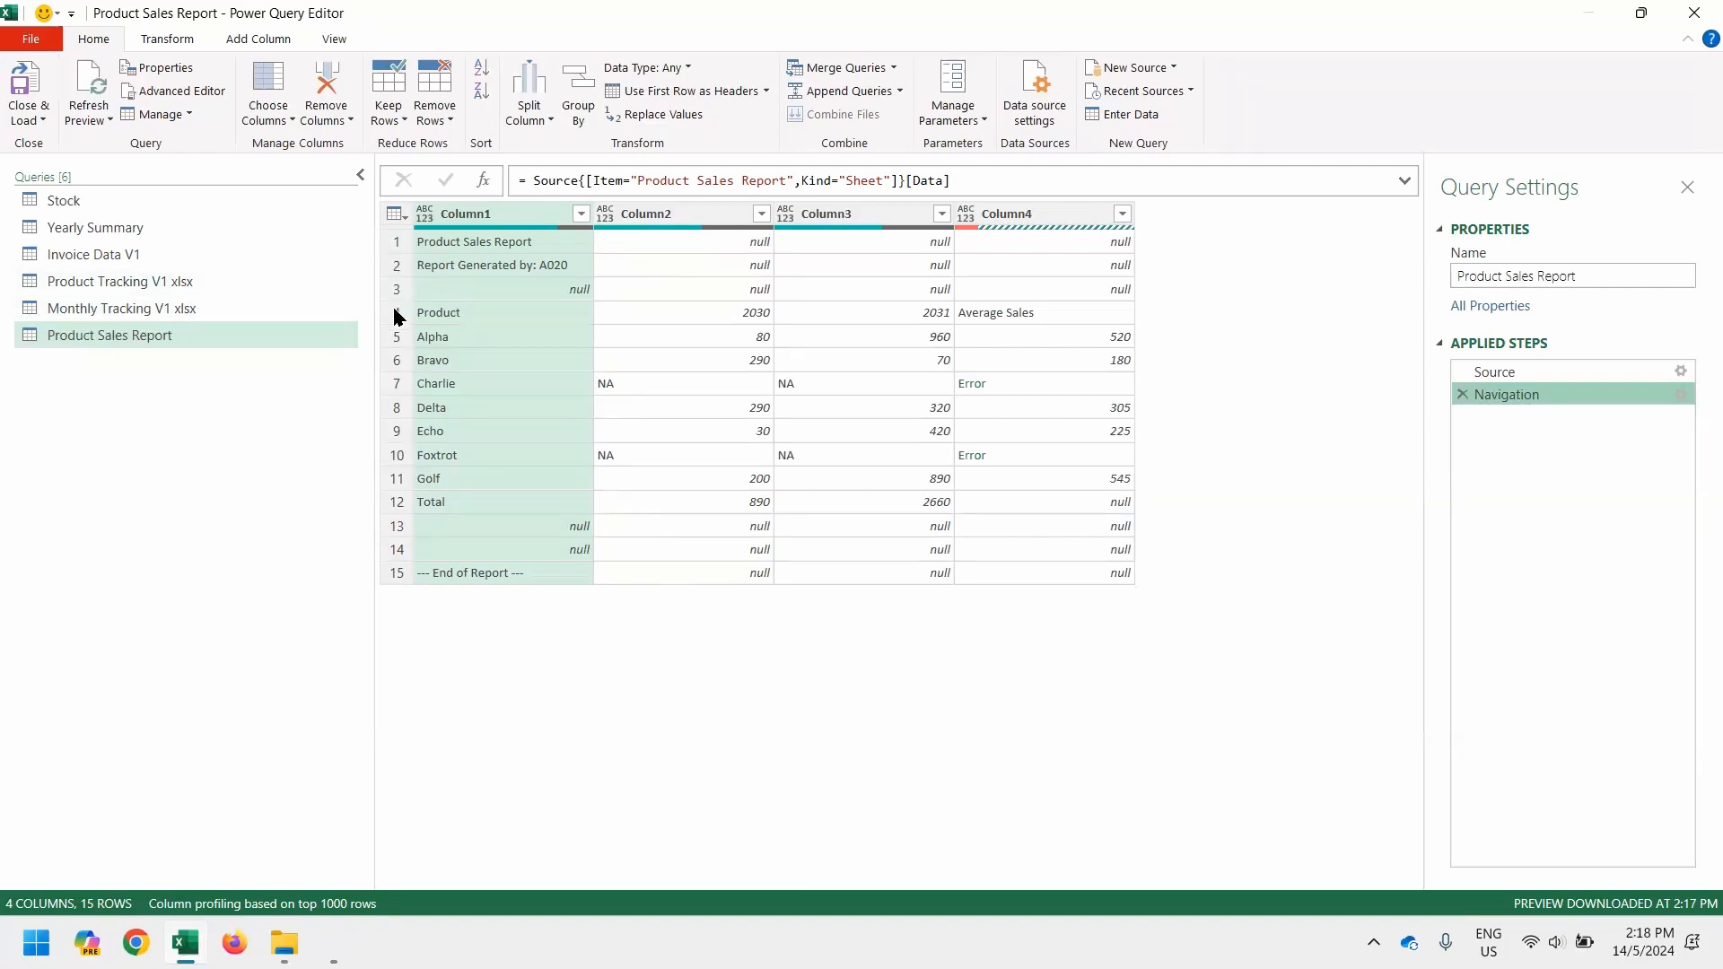
Remove the top 3 rows of the Product Sales Report query so the report header is gone
click(393, 242)
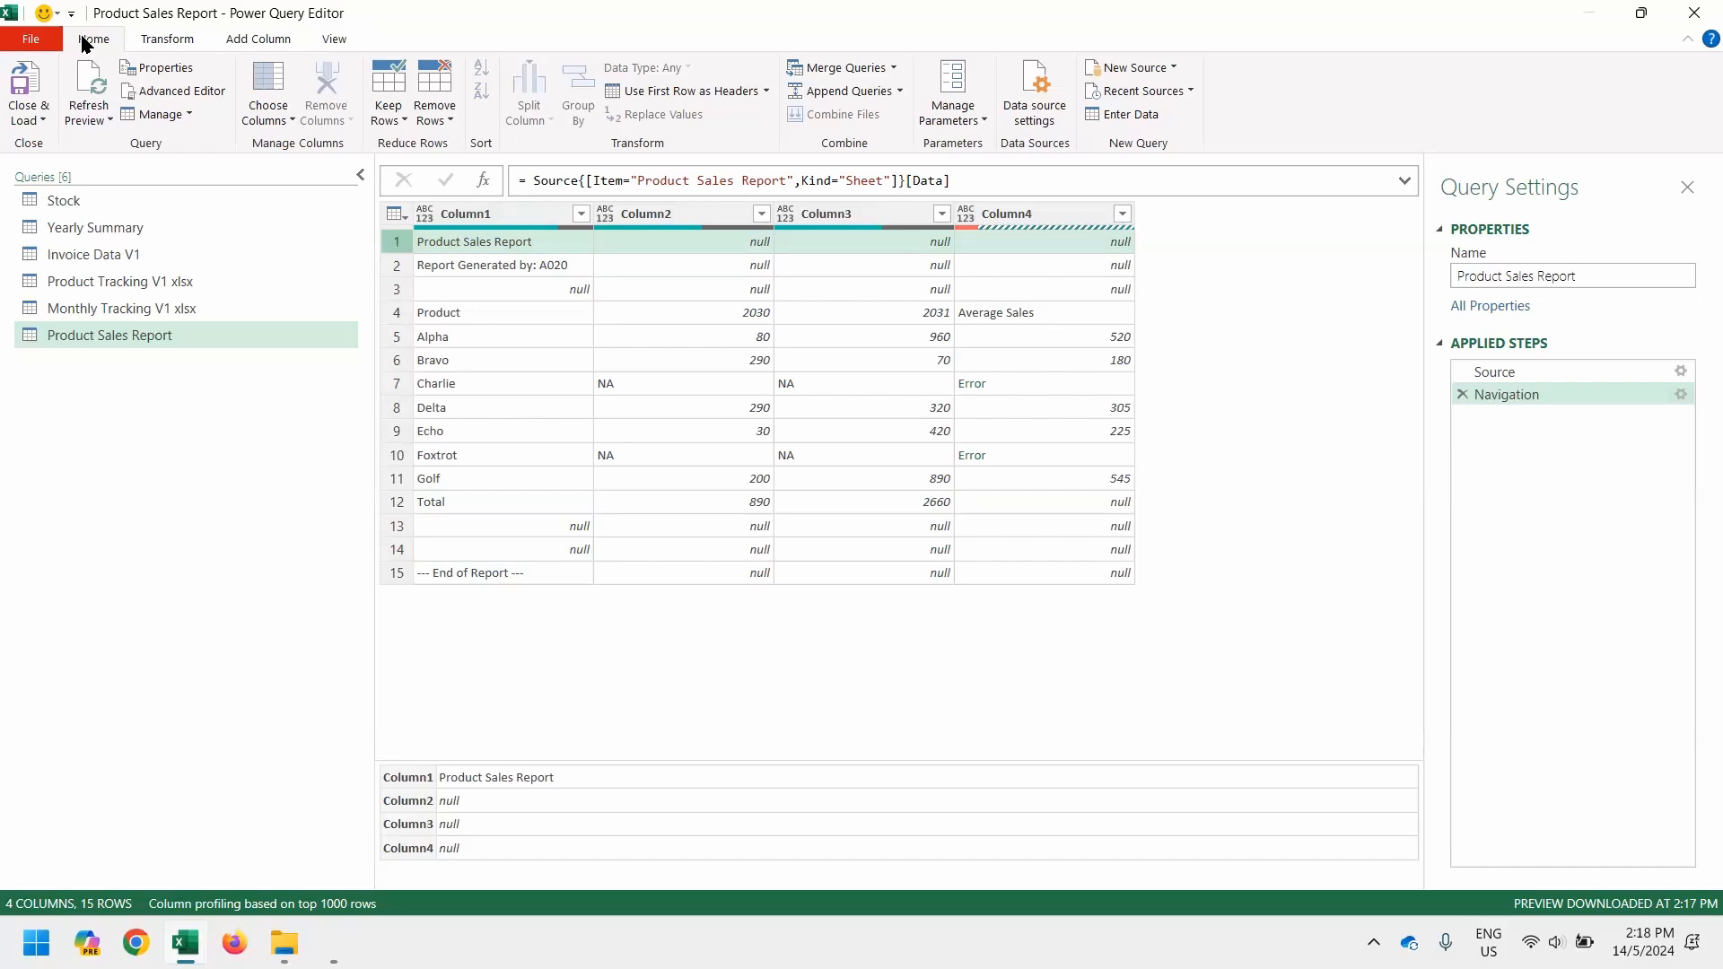
click(442, 123)
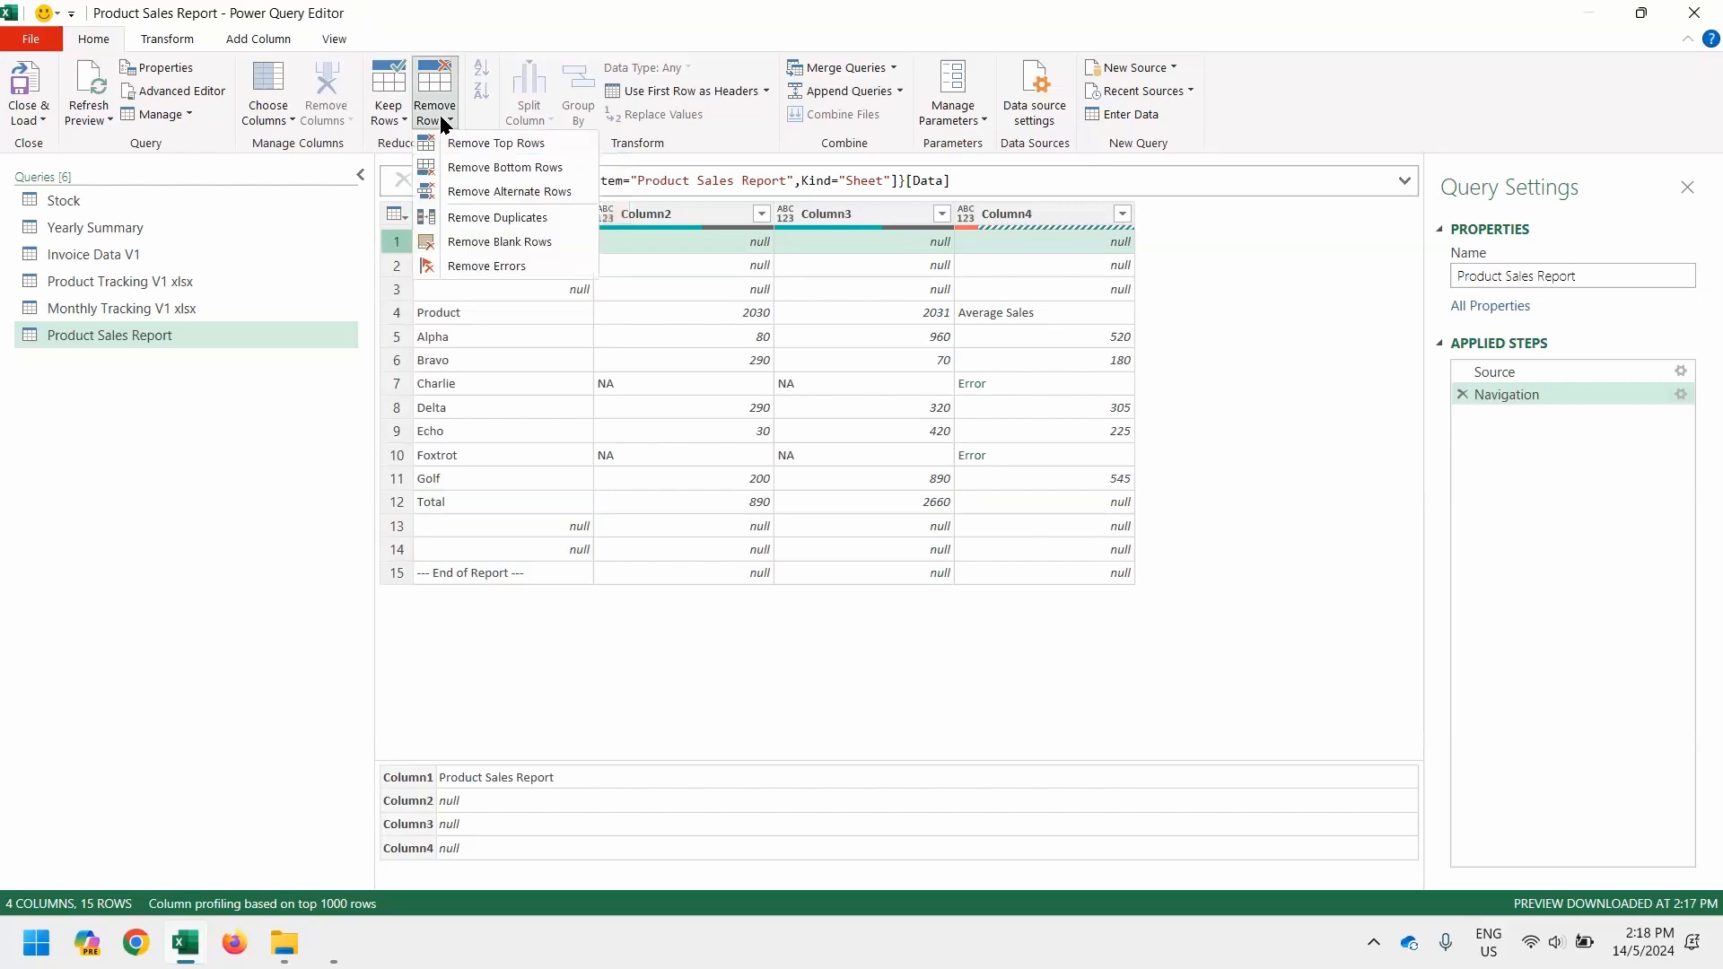
click(482, 150)
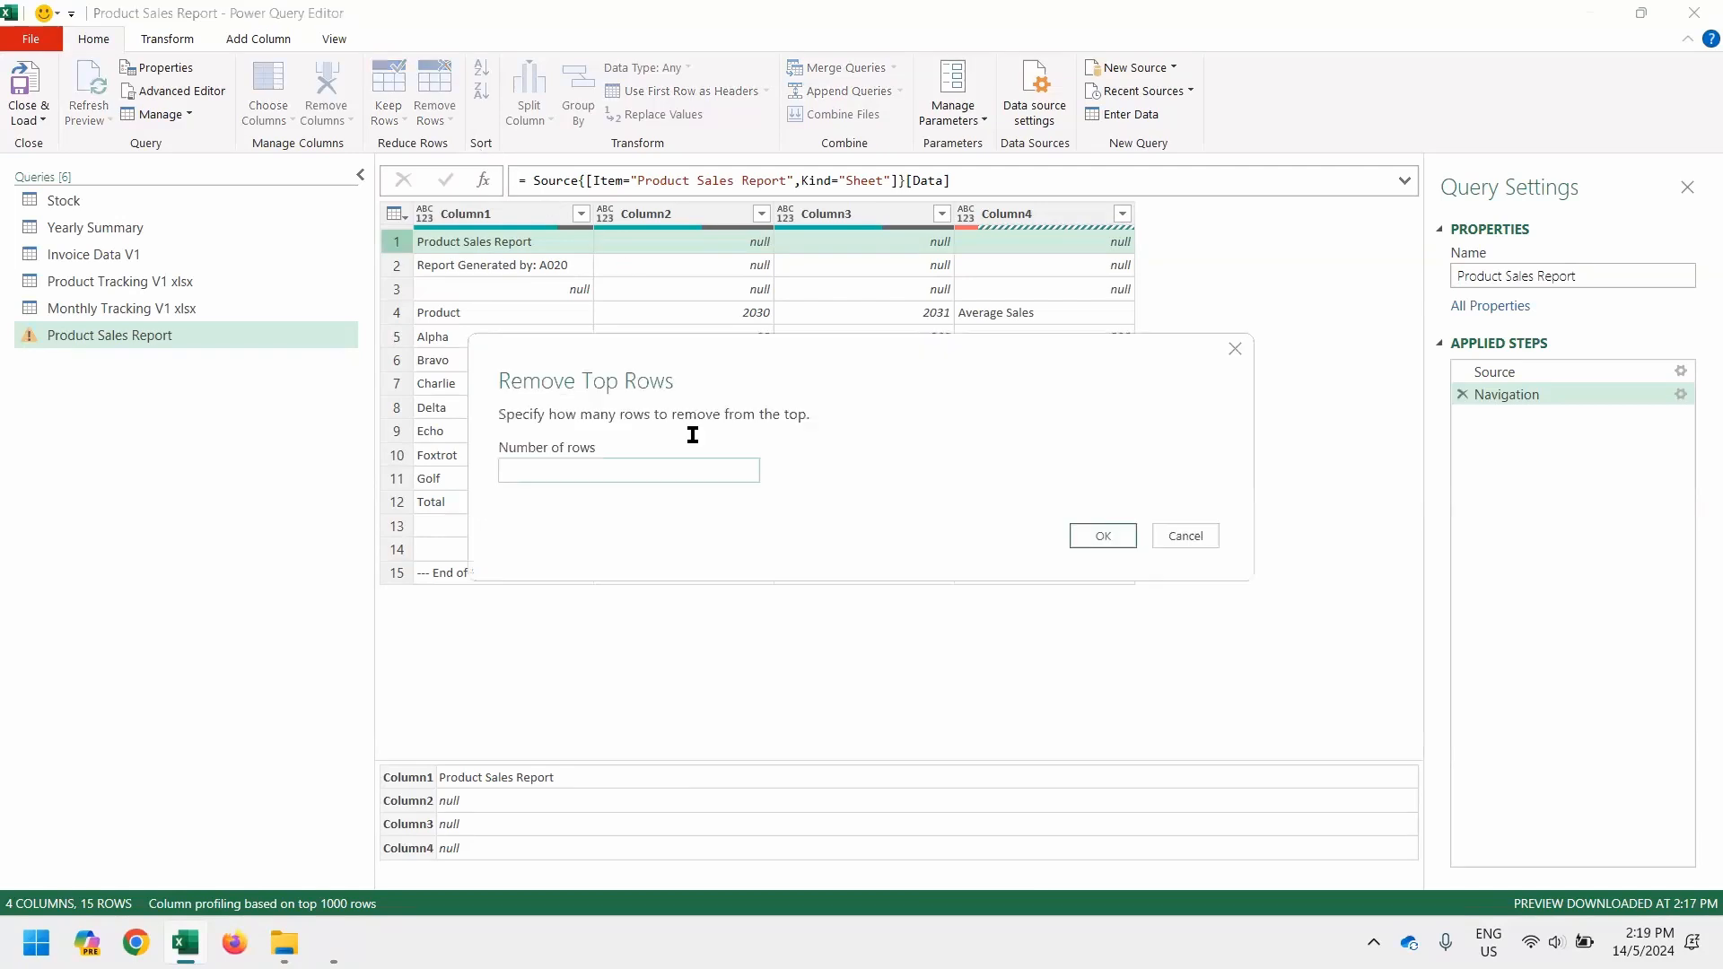
text(3)
key(Return)
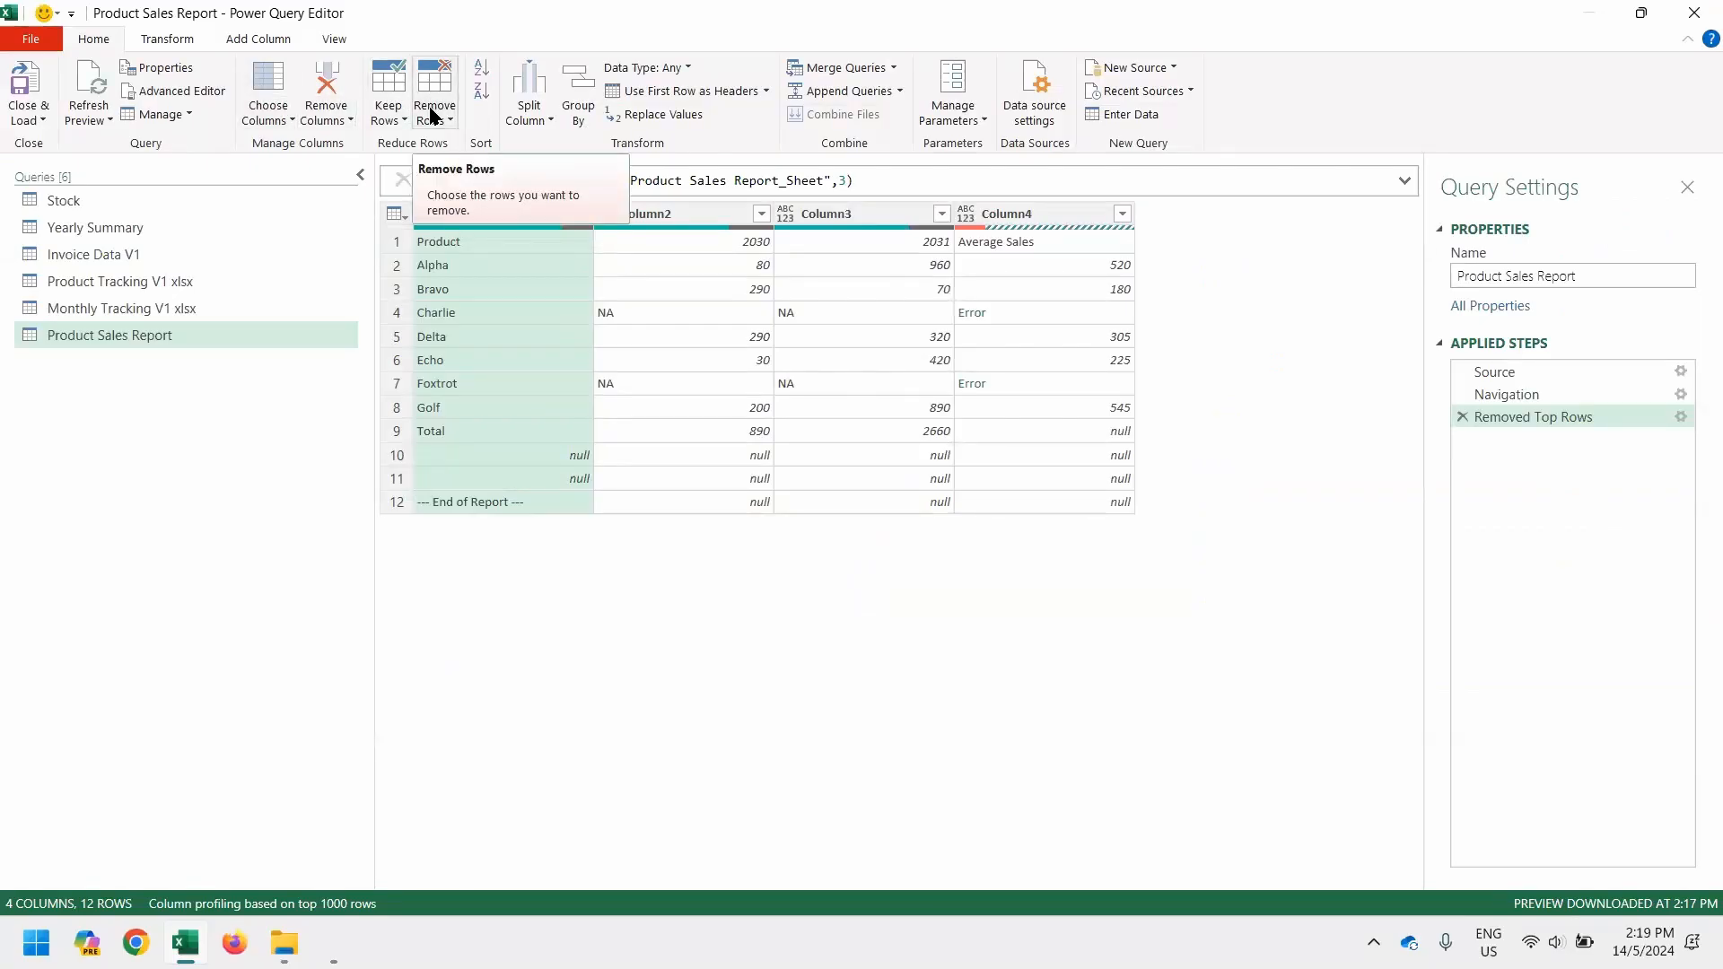
Remove the bottom 4 rows of the query, covering the Total row and the report footer
click(394, 214)
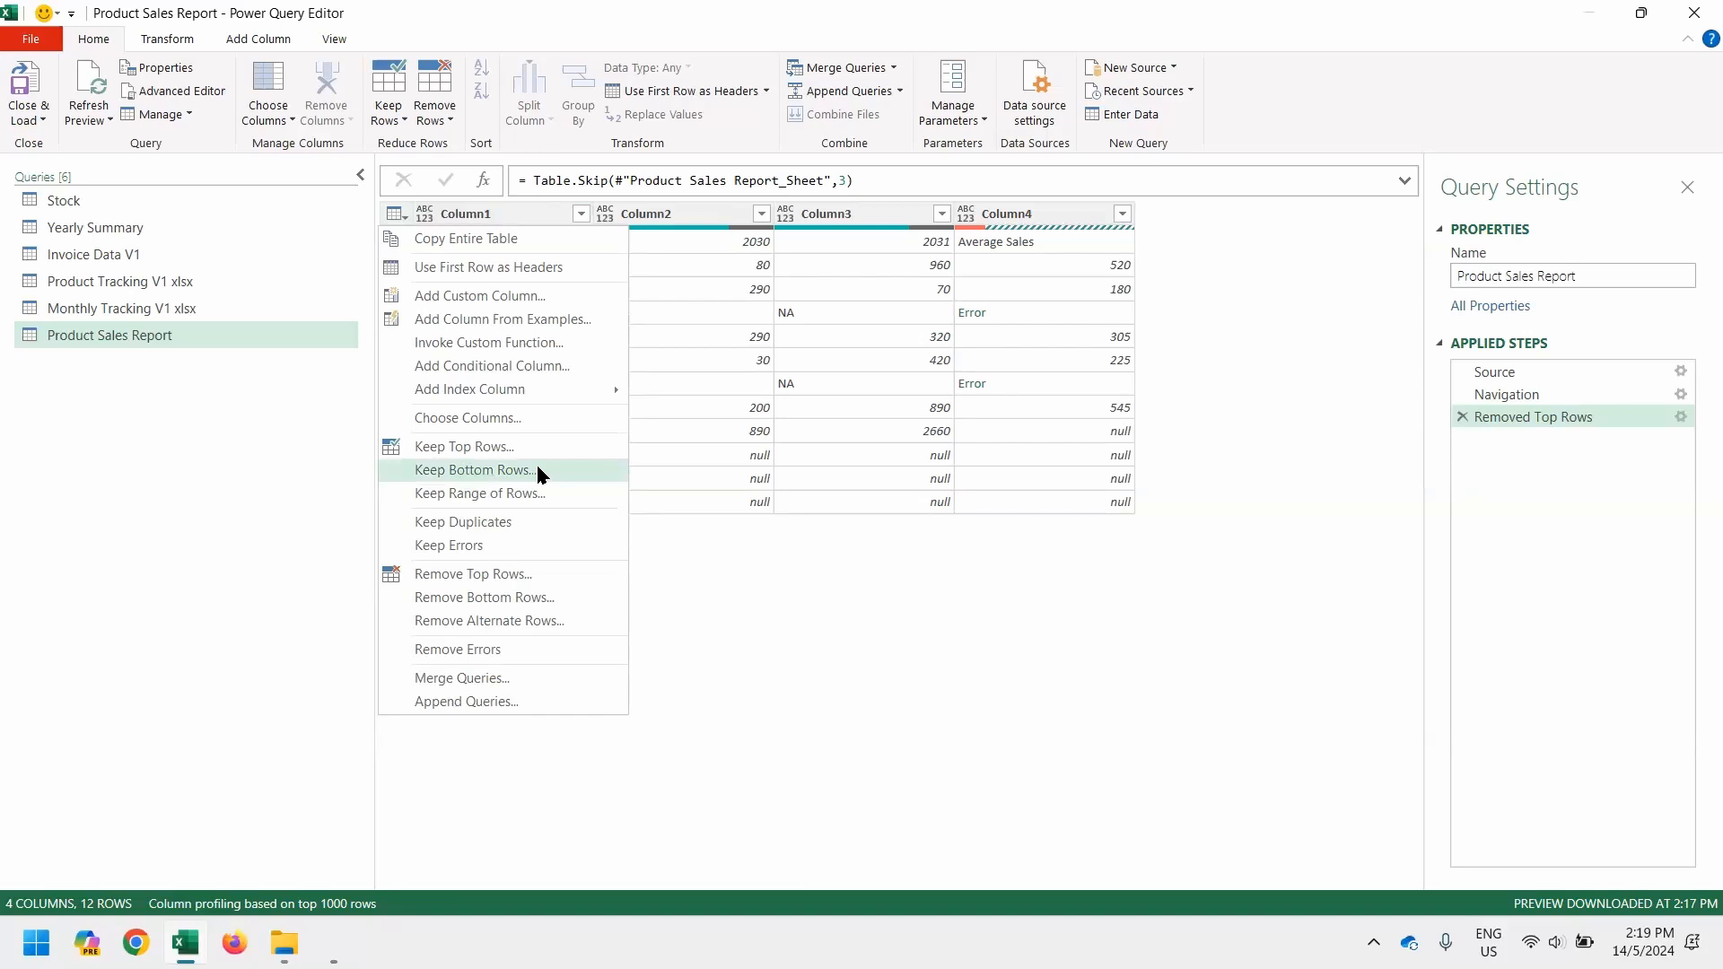
click(567, 598)
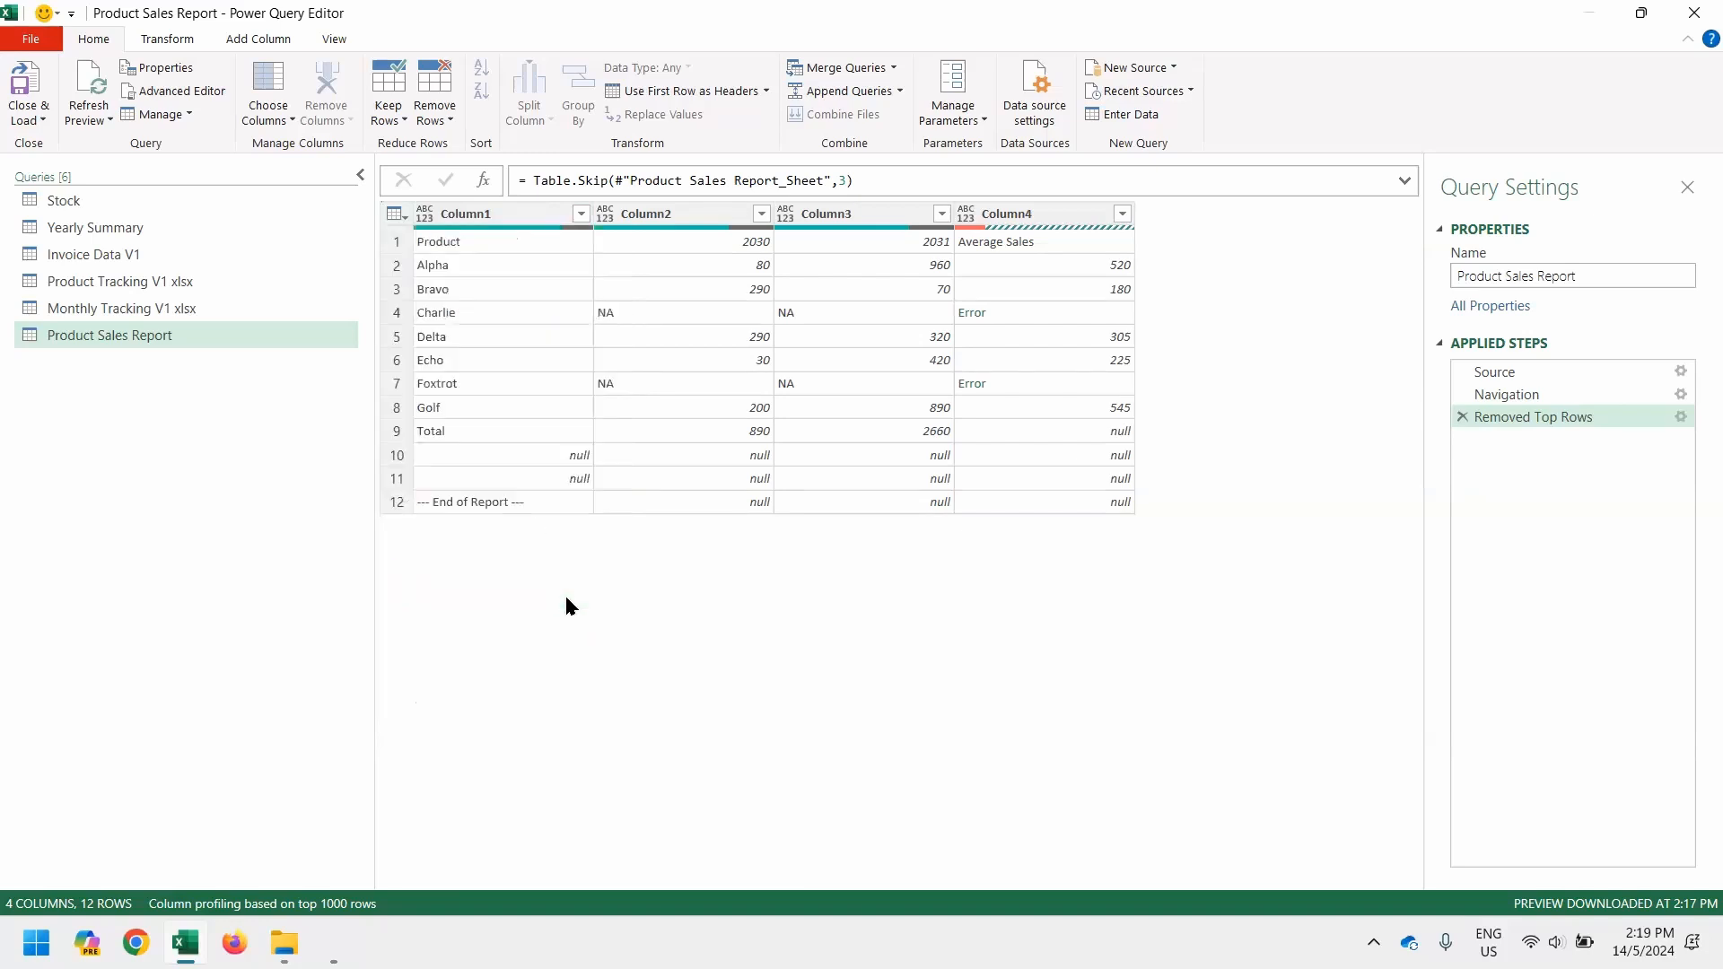
text(4)
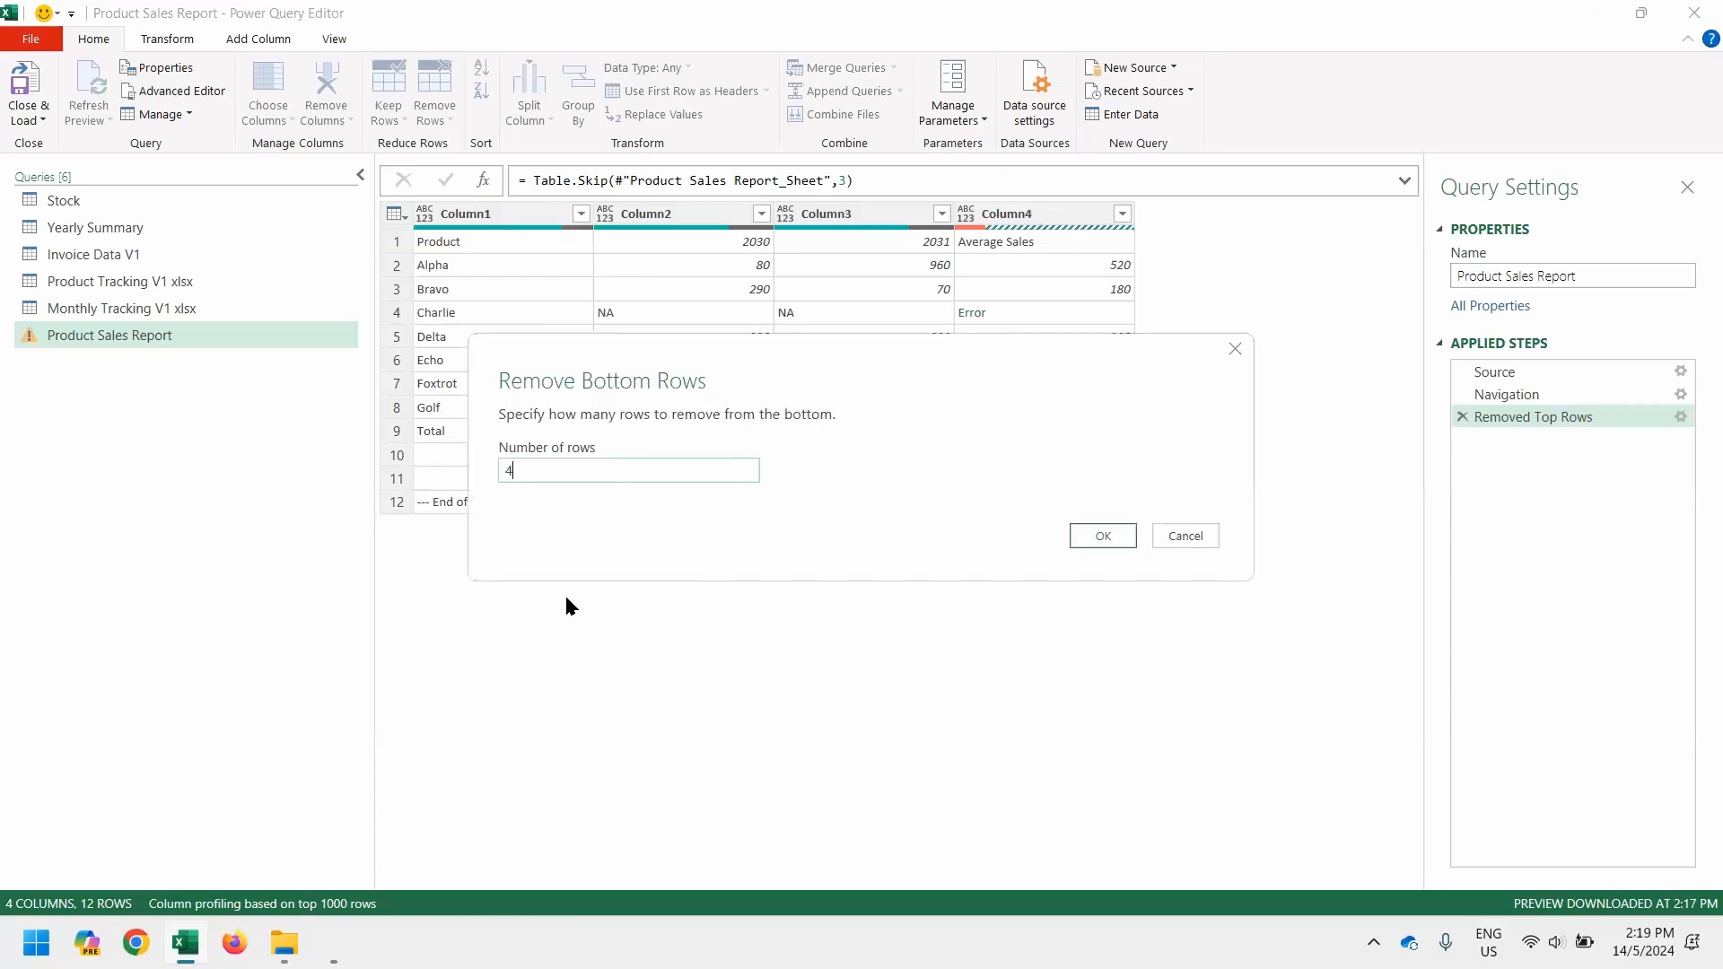
key(Return)
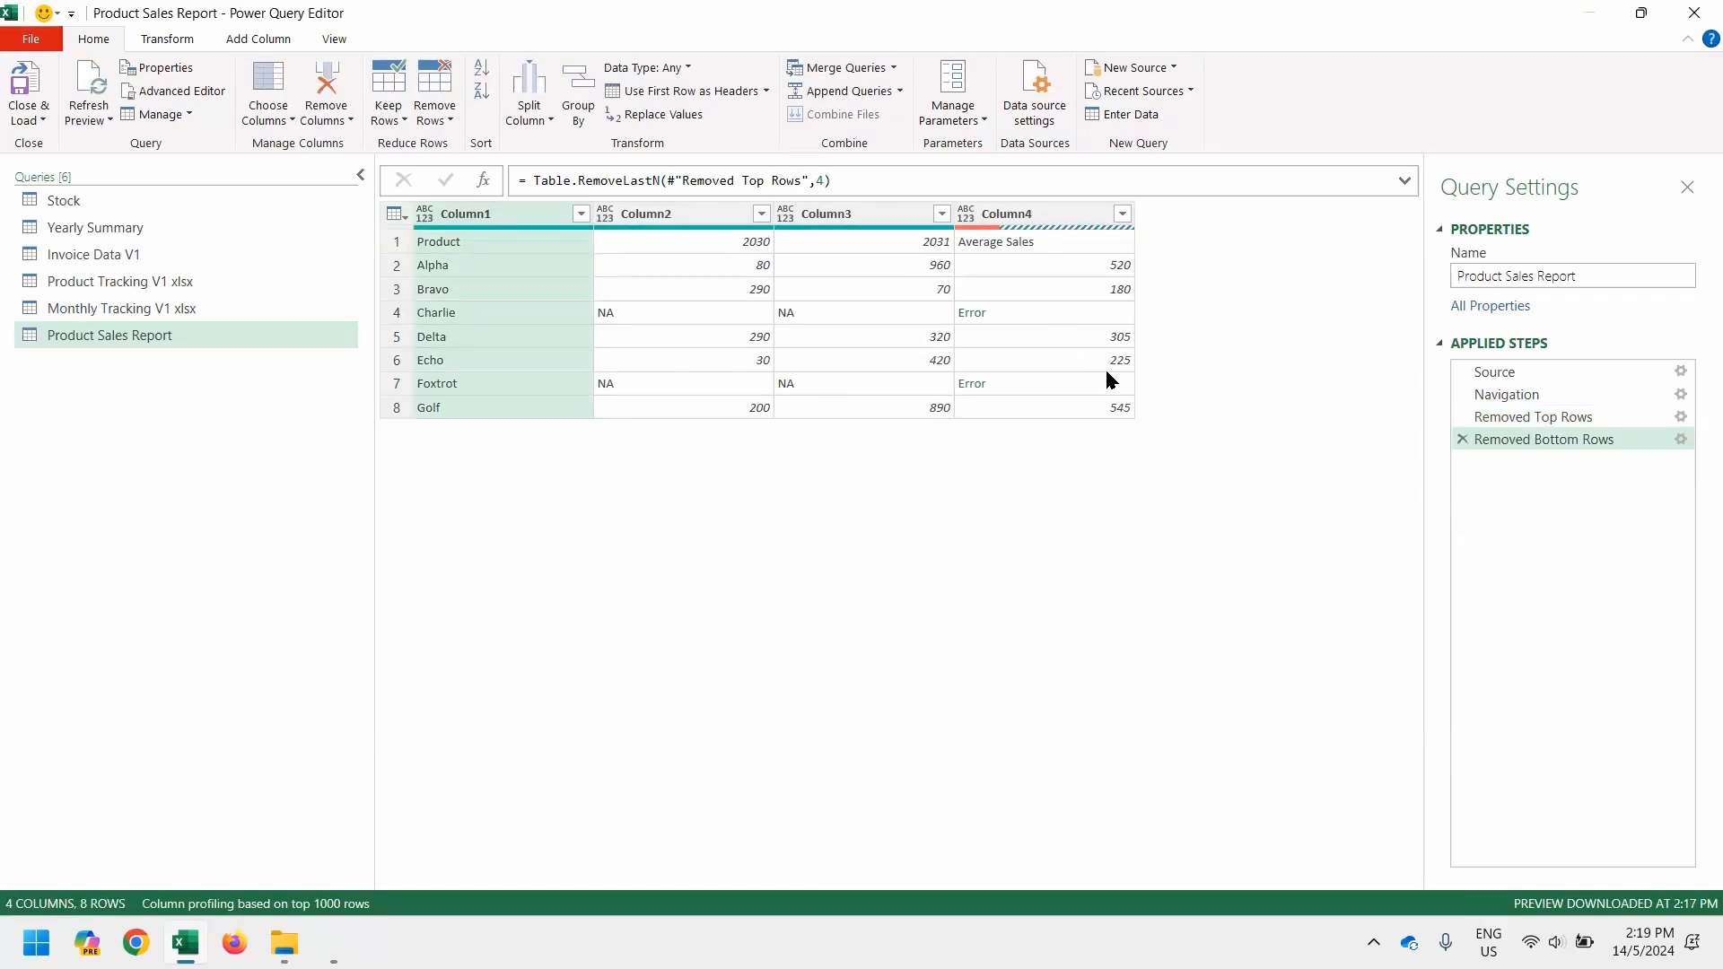
click(1029, 219)
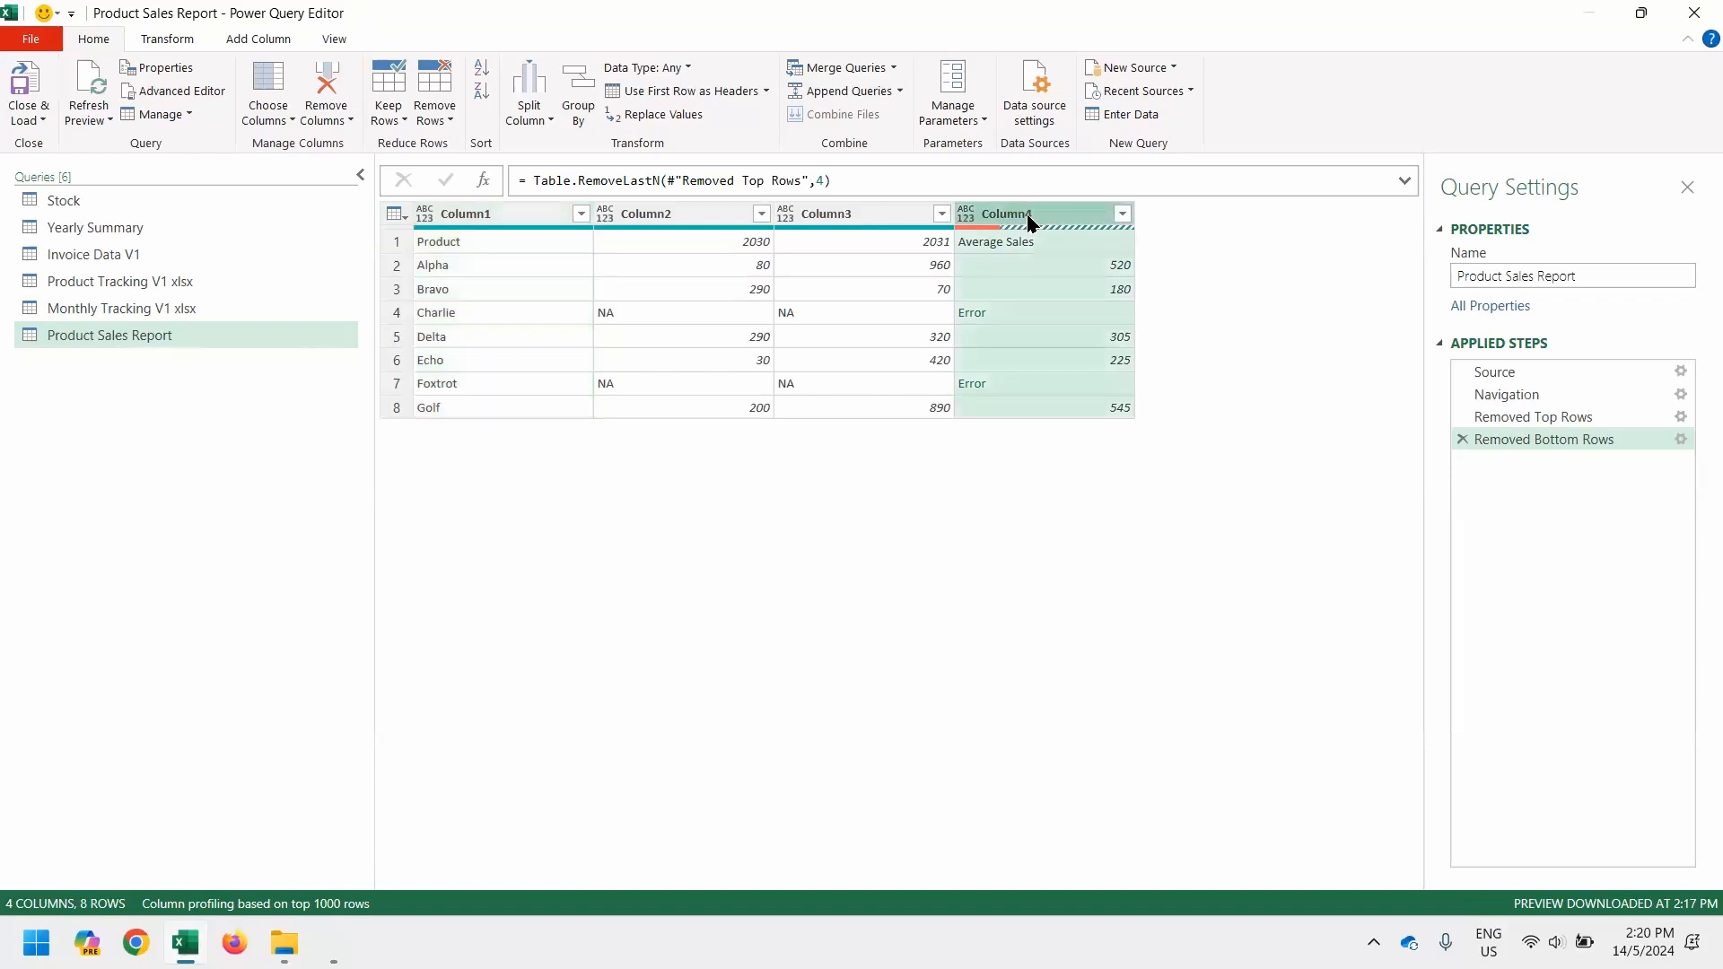
right_click(1030, 219)
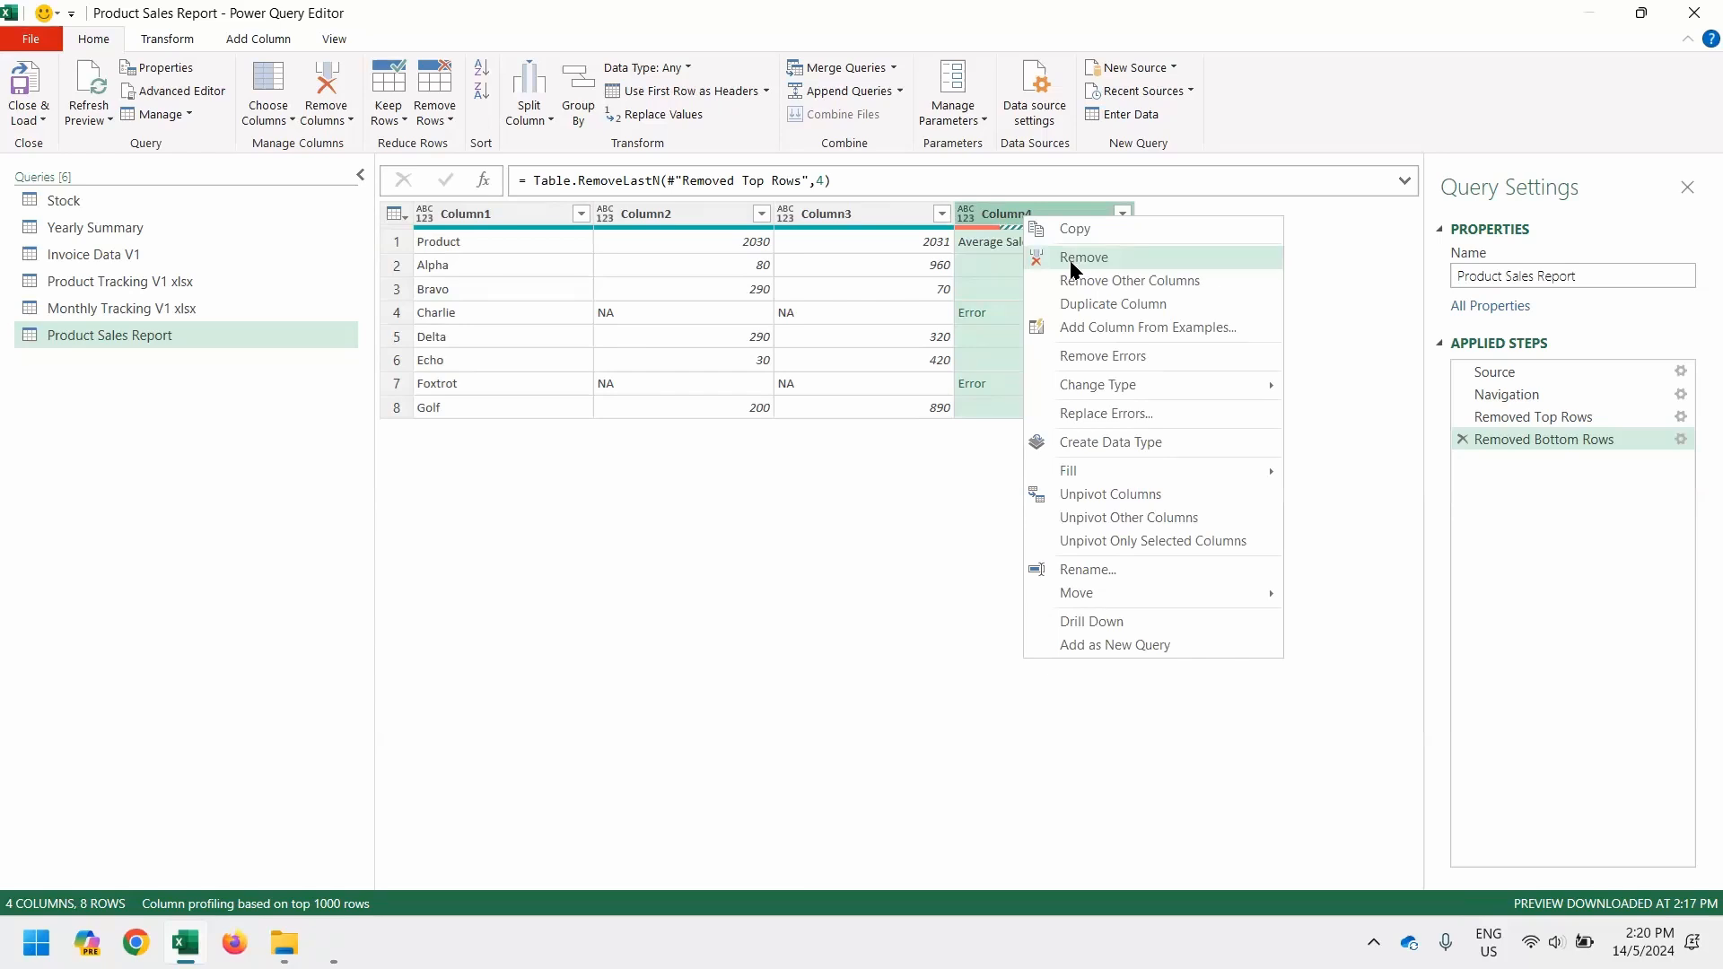
click(1075, 260)
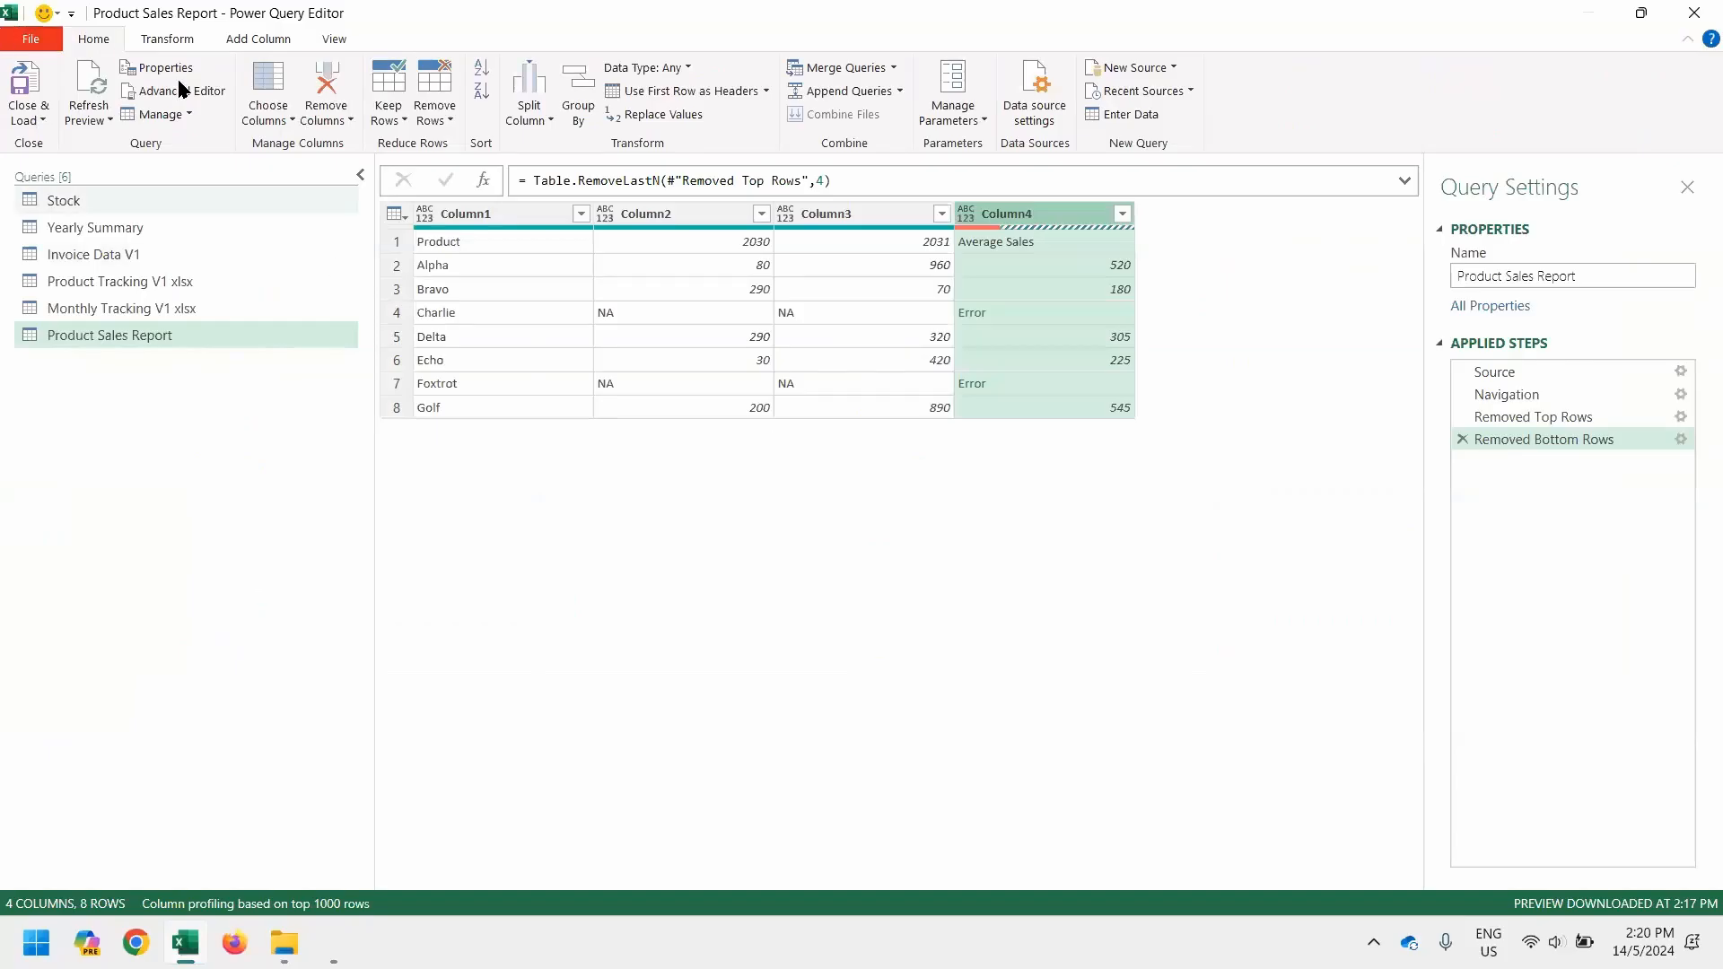
Promote the first row of the query to headers and delete the automatically added Changed Type step
click(393, 216)
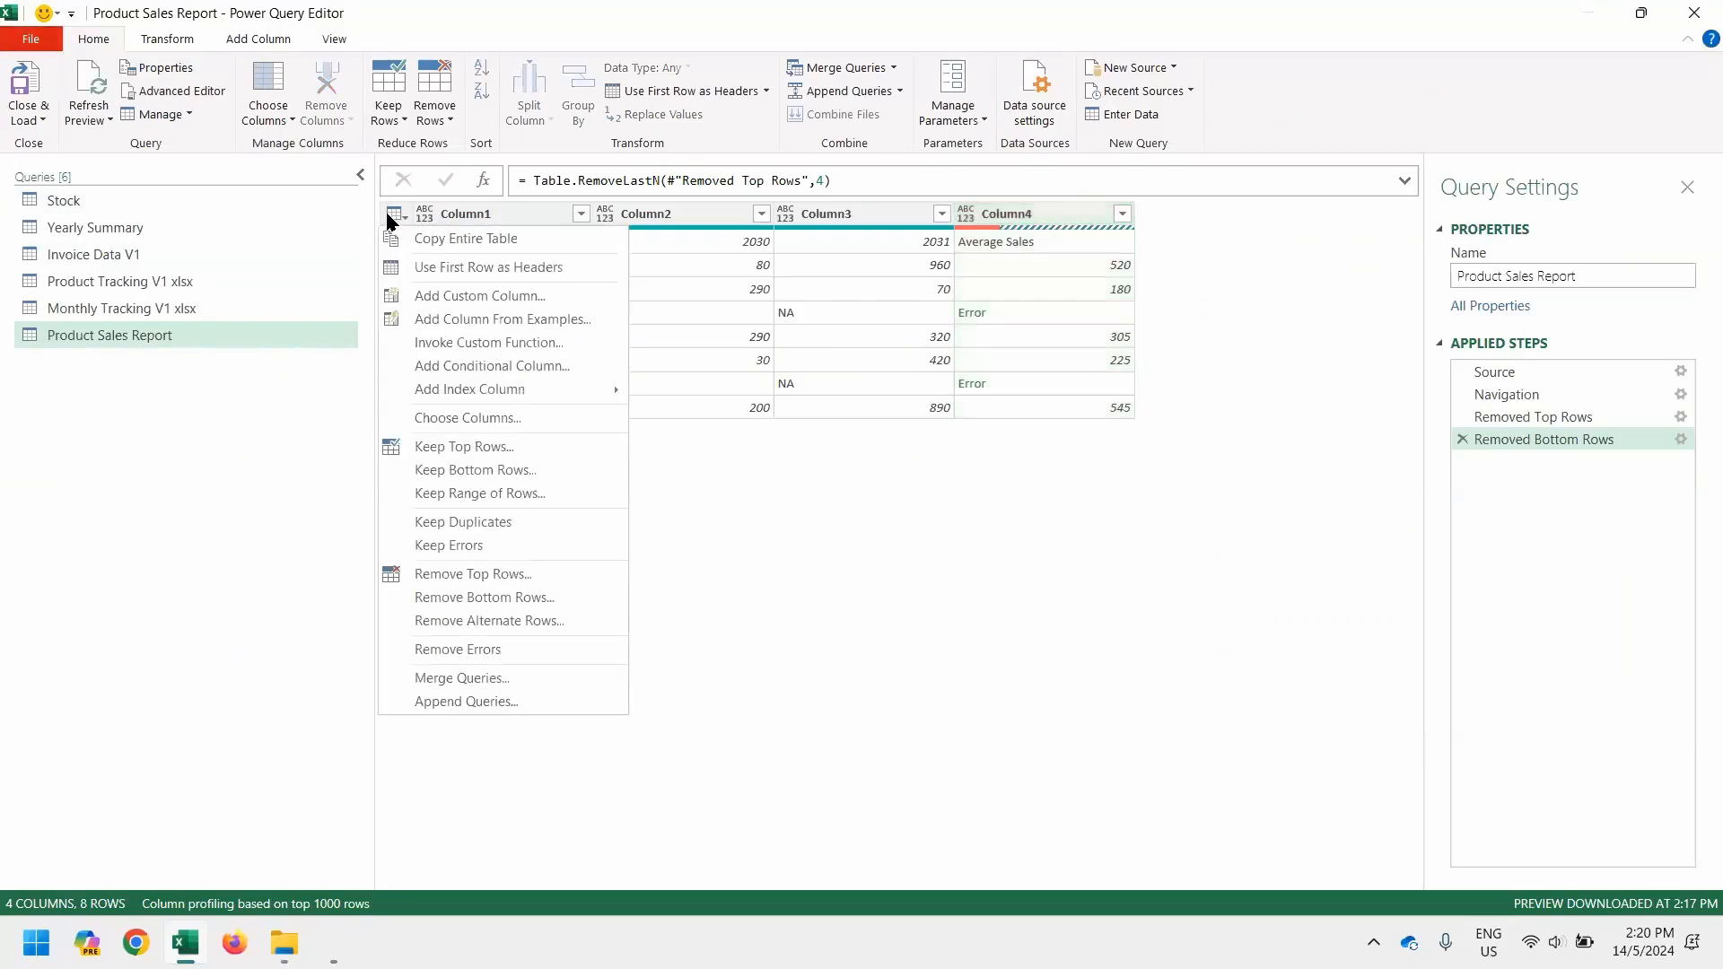
click(418, 268)
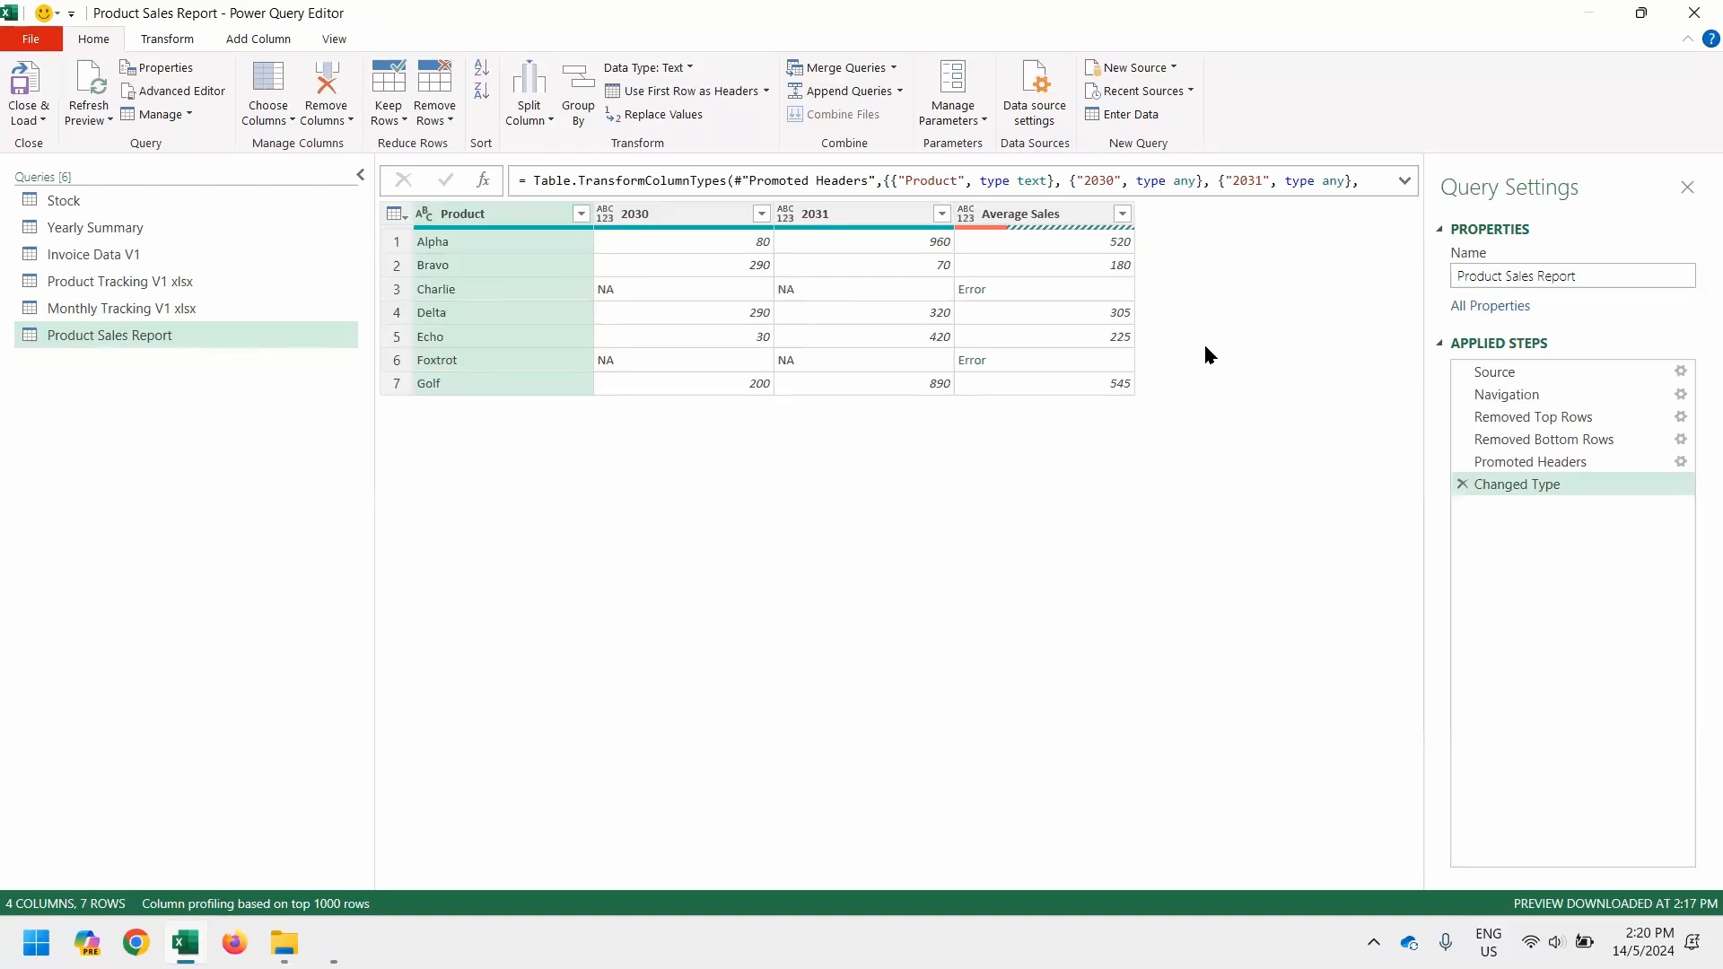
click(1462, 486)
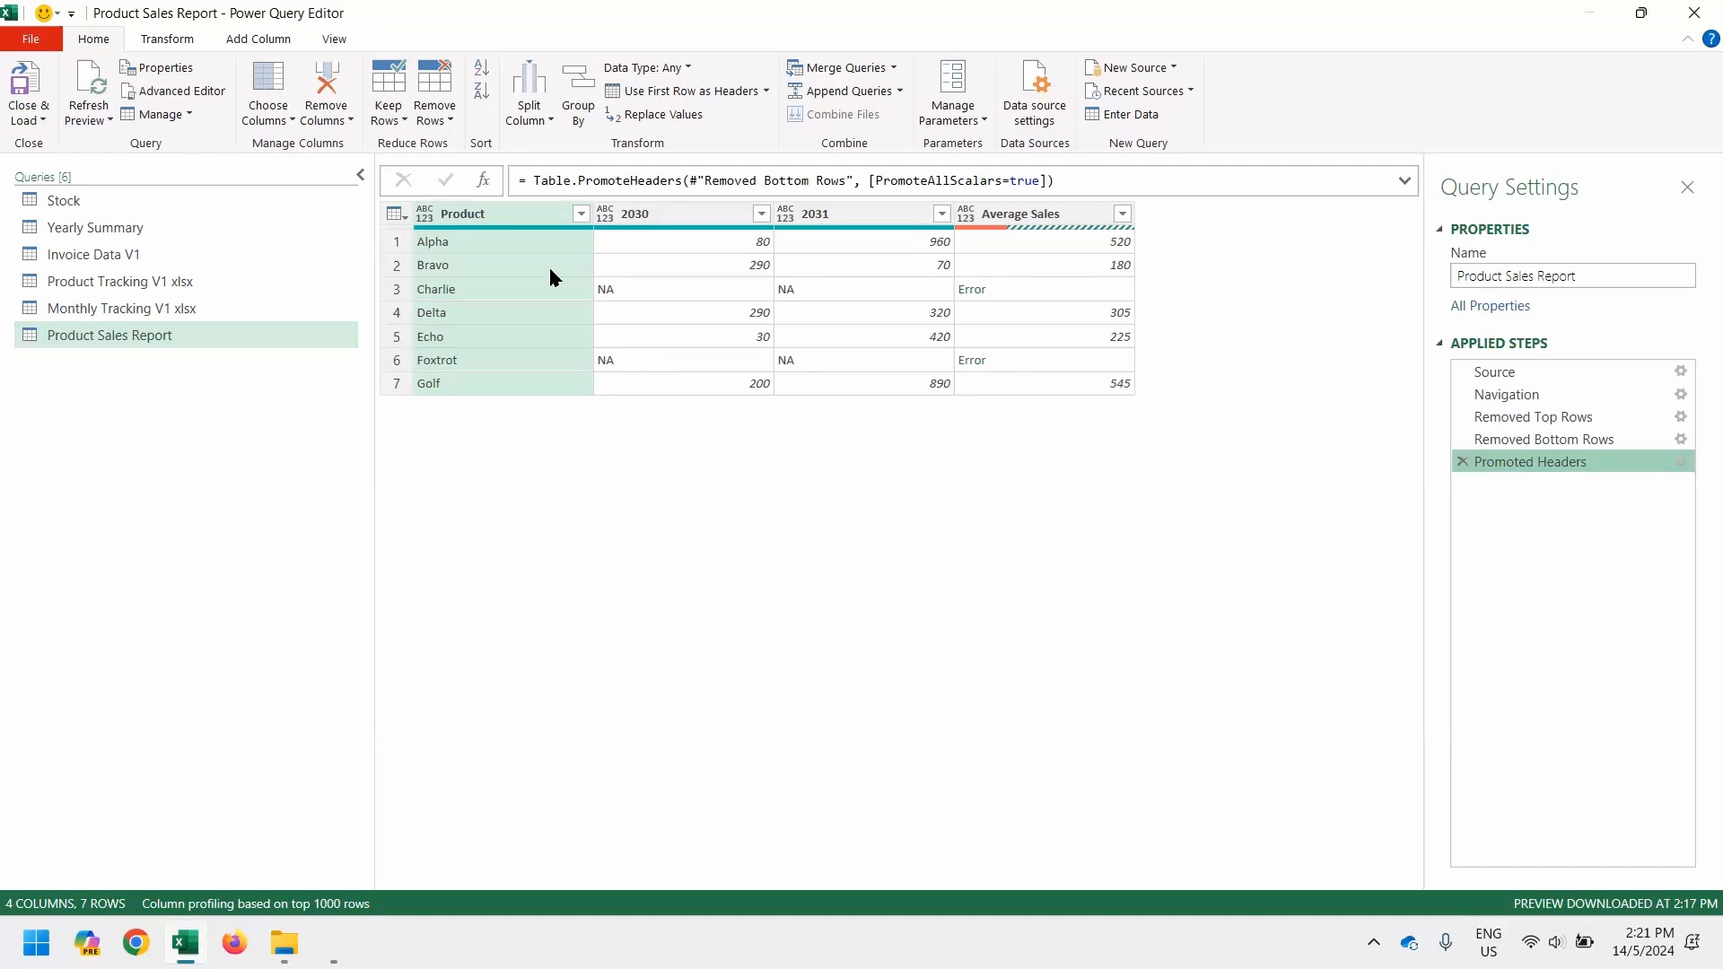
Unpivot all columns other than Product and filter Average Sales out of the Attribute column
right_click(496, 223)
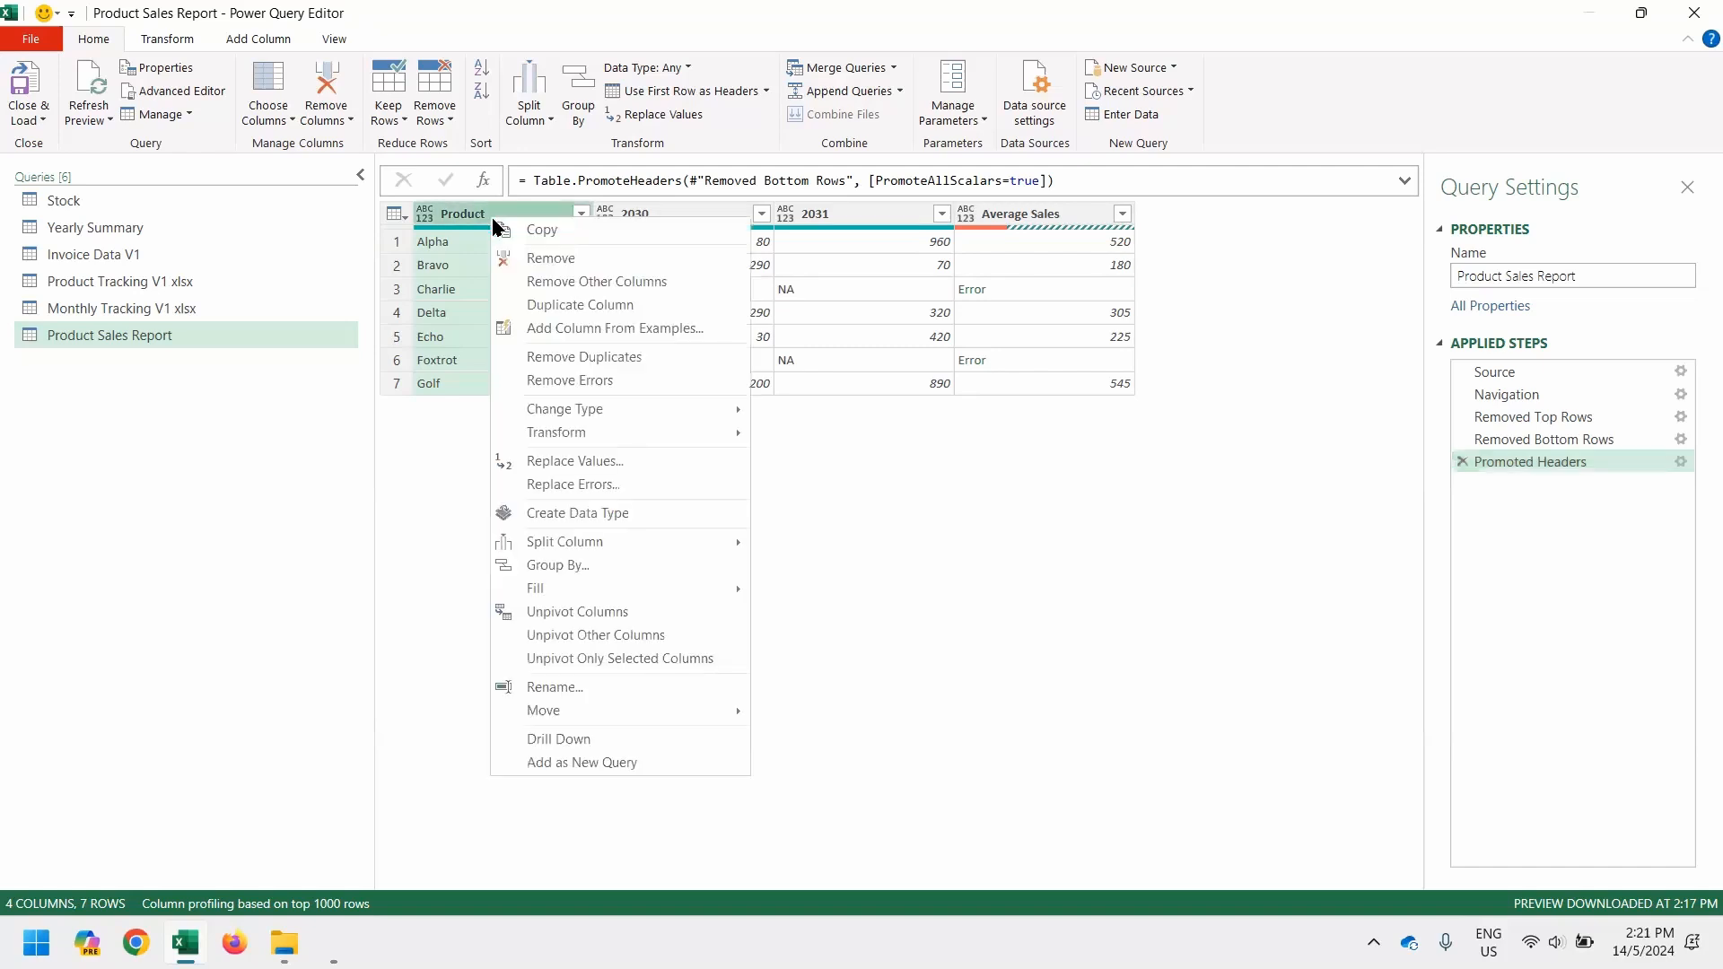
click(690, 635)
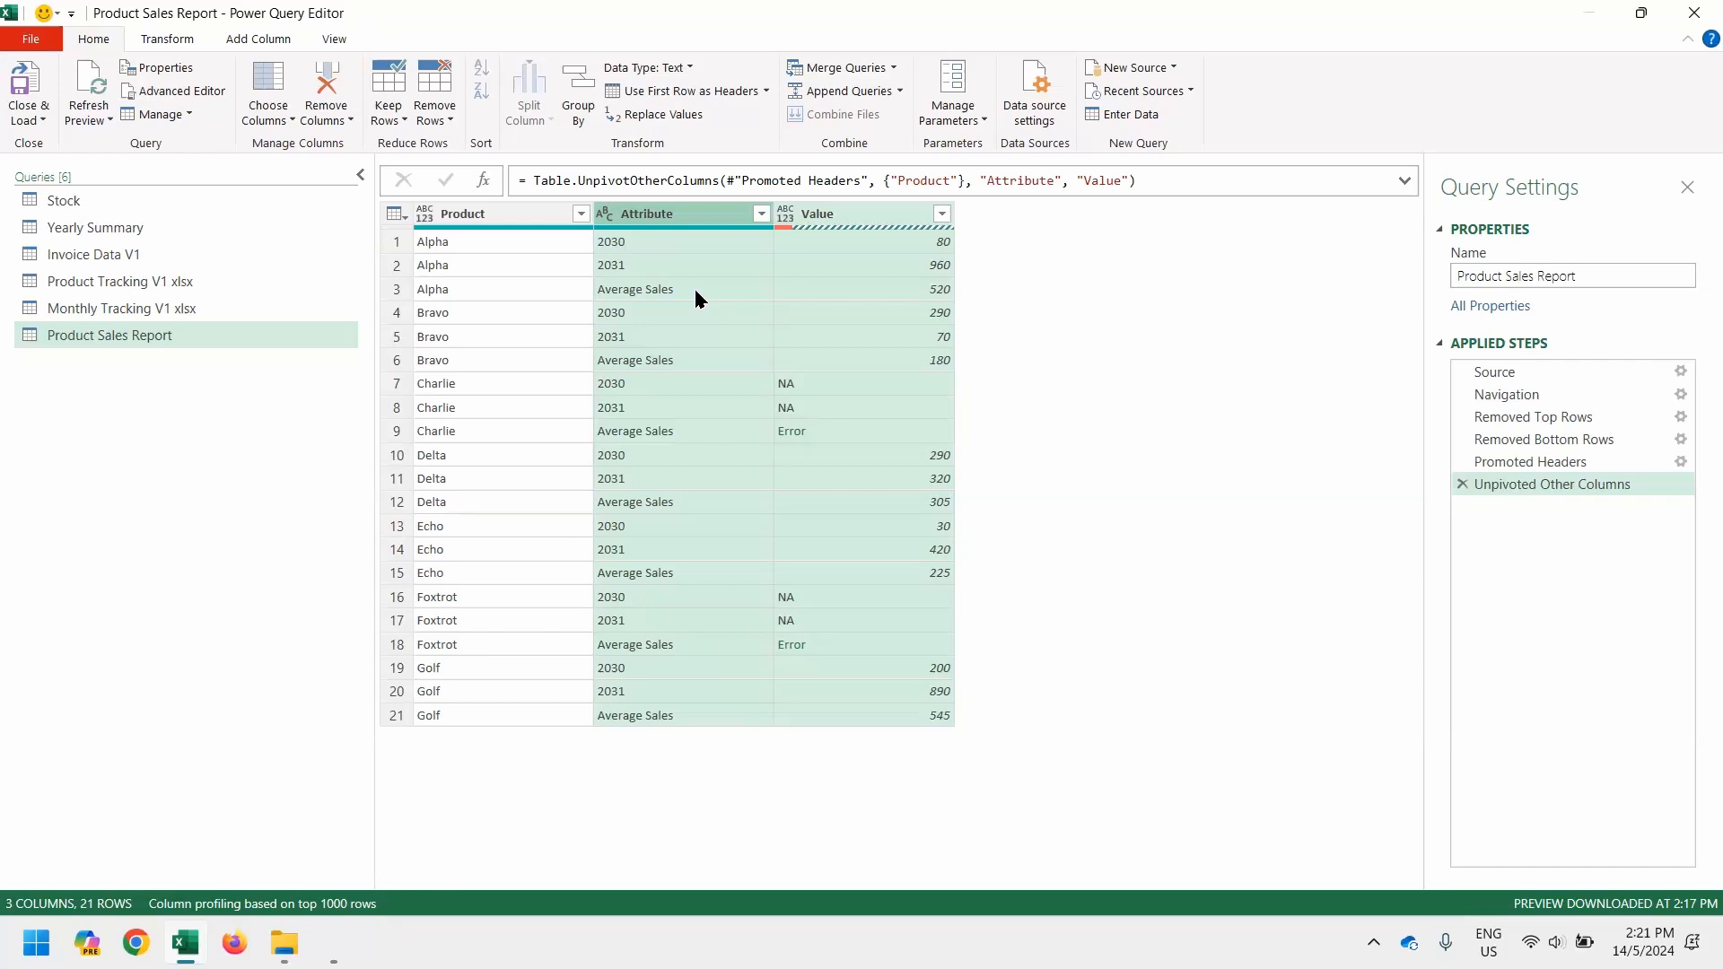
click(761, 215)
click(492, 520)
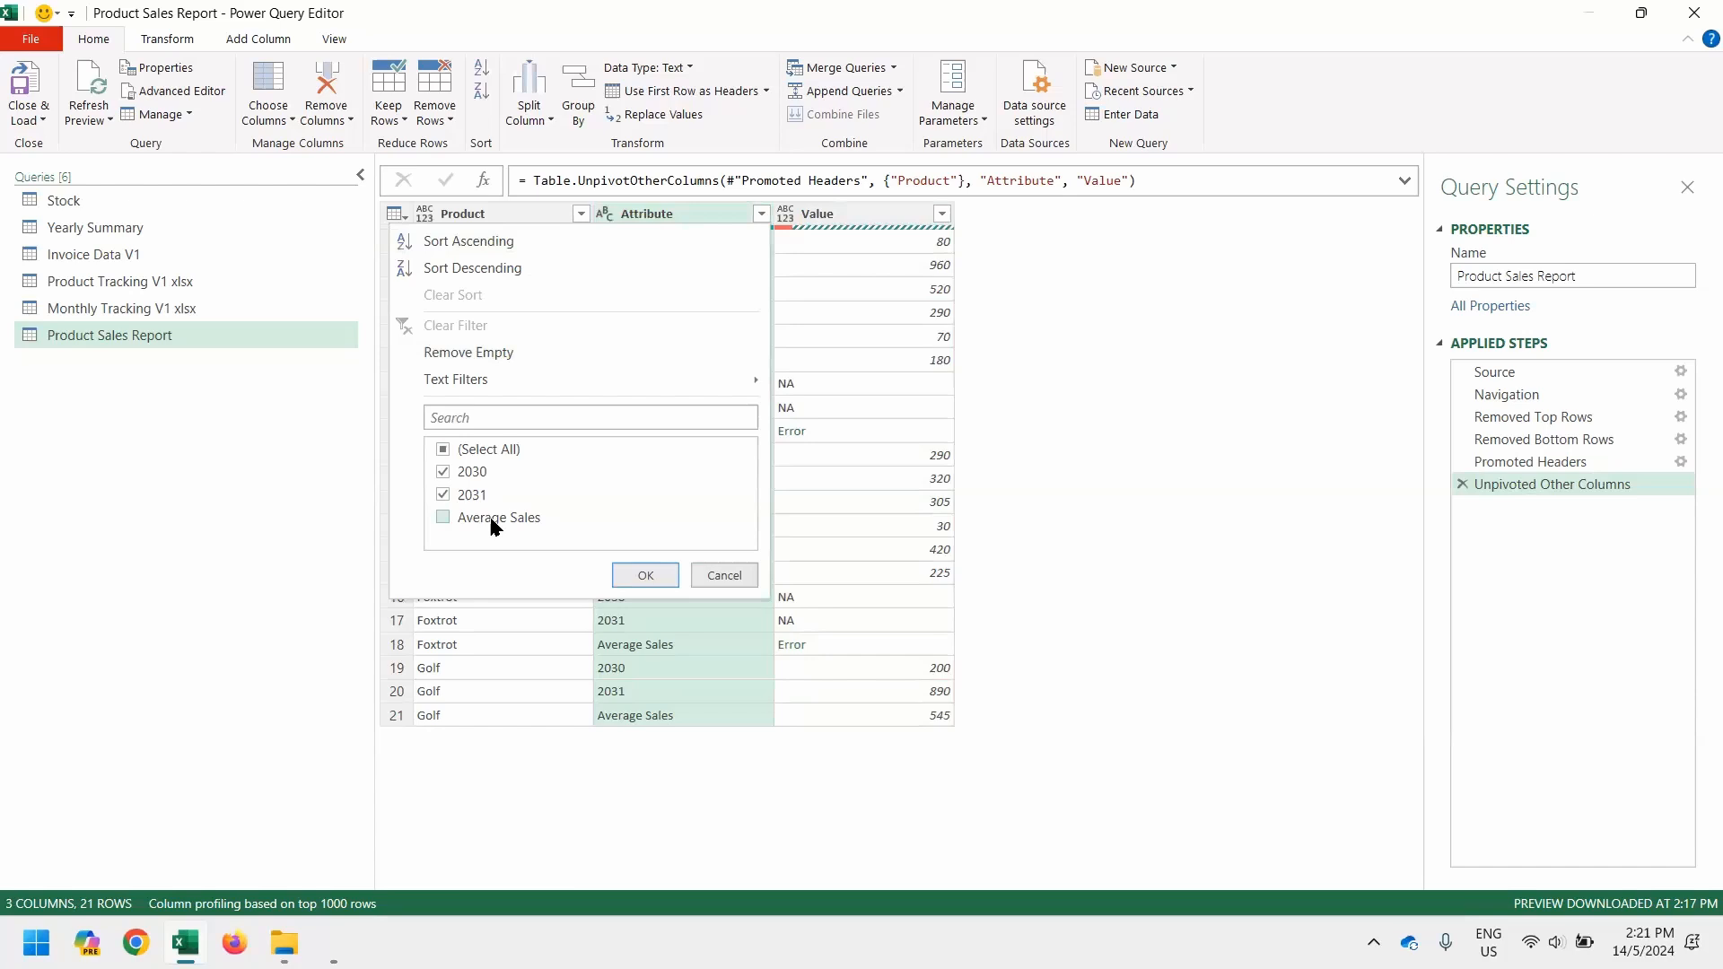
click(636, 575)
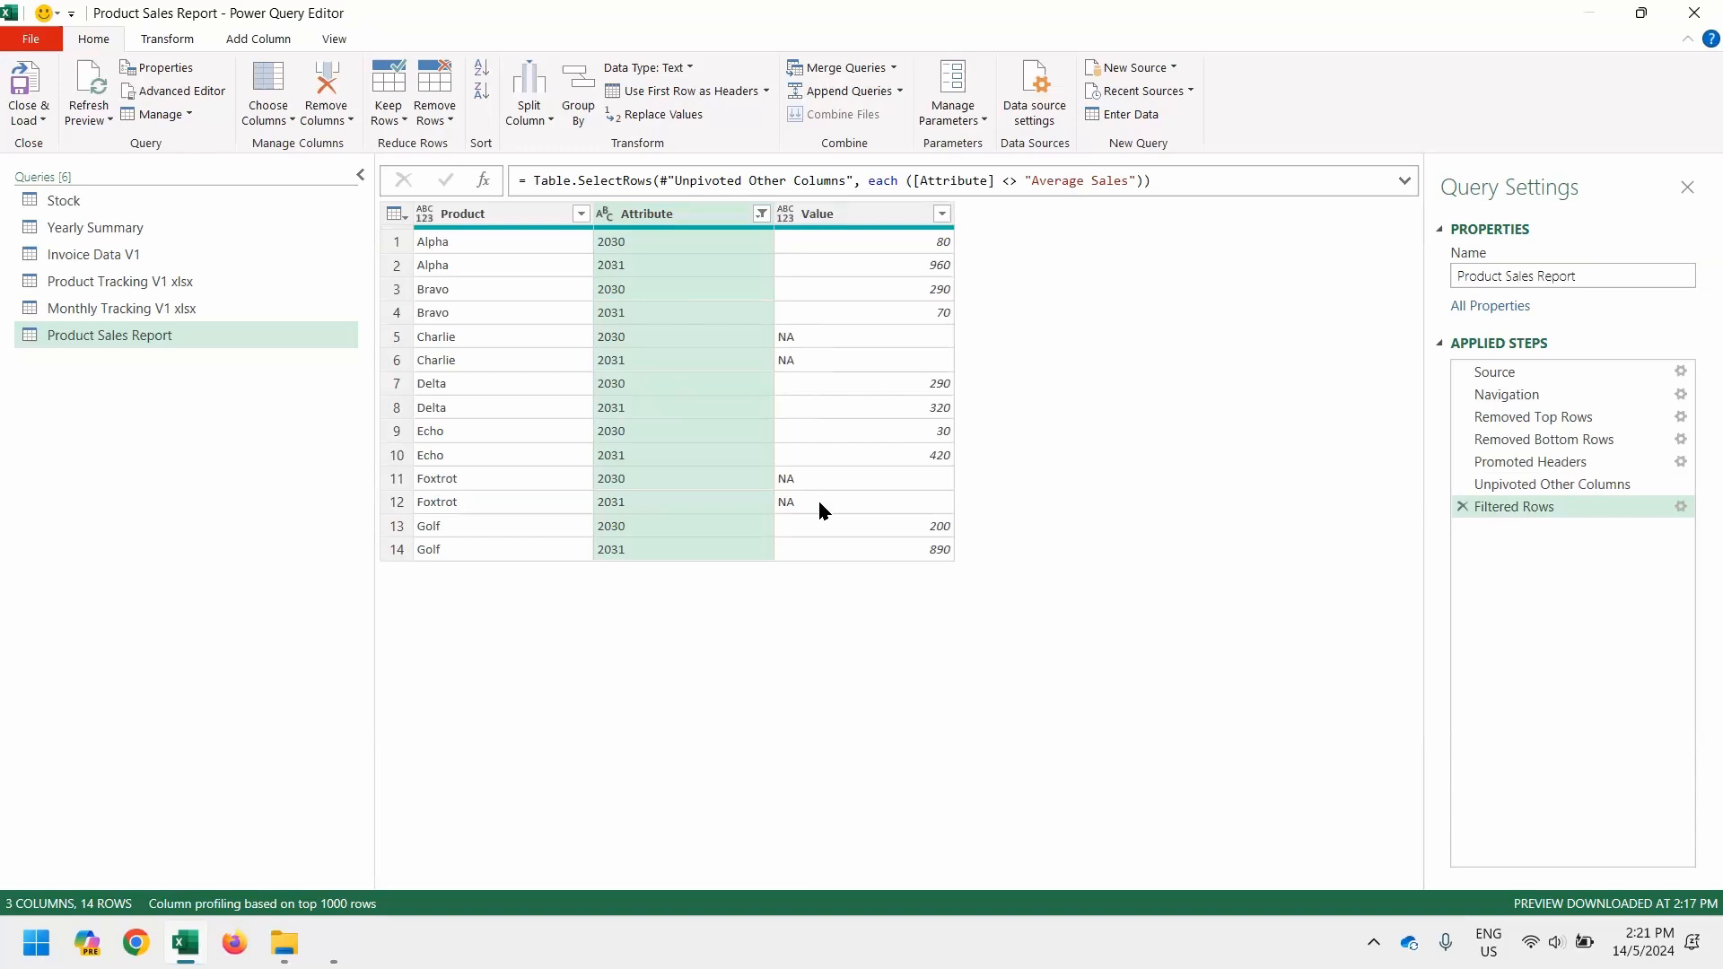
click(945, 219)
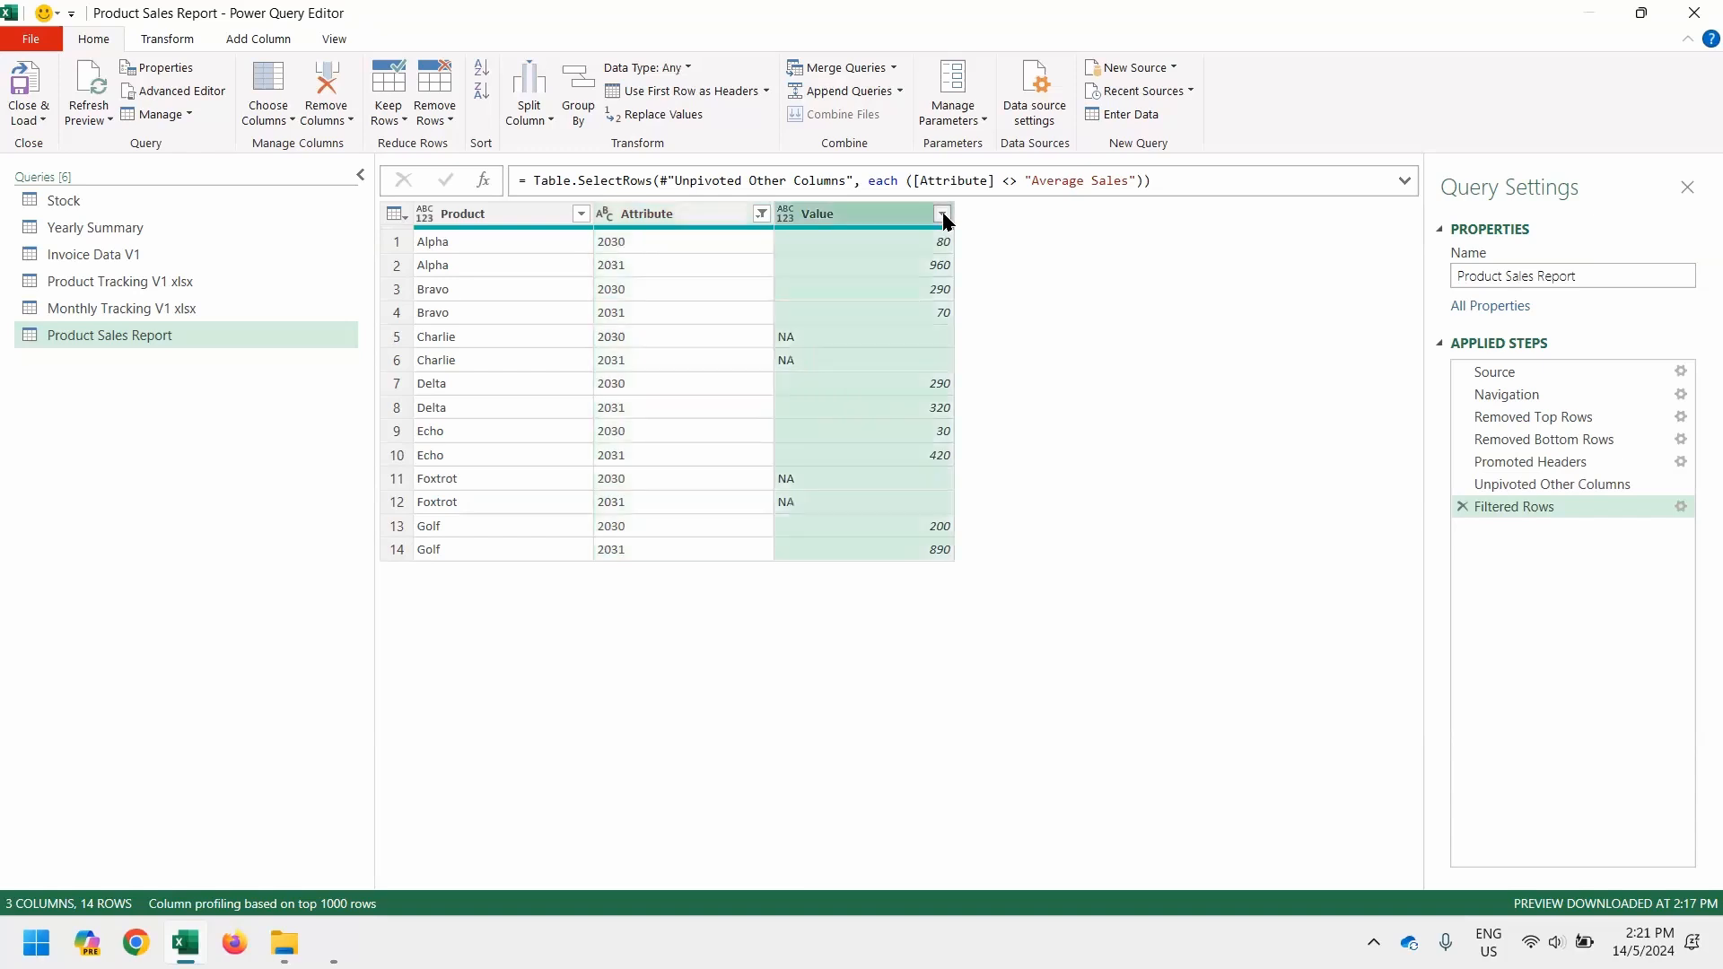
click(942, 215)
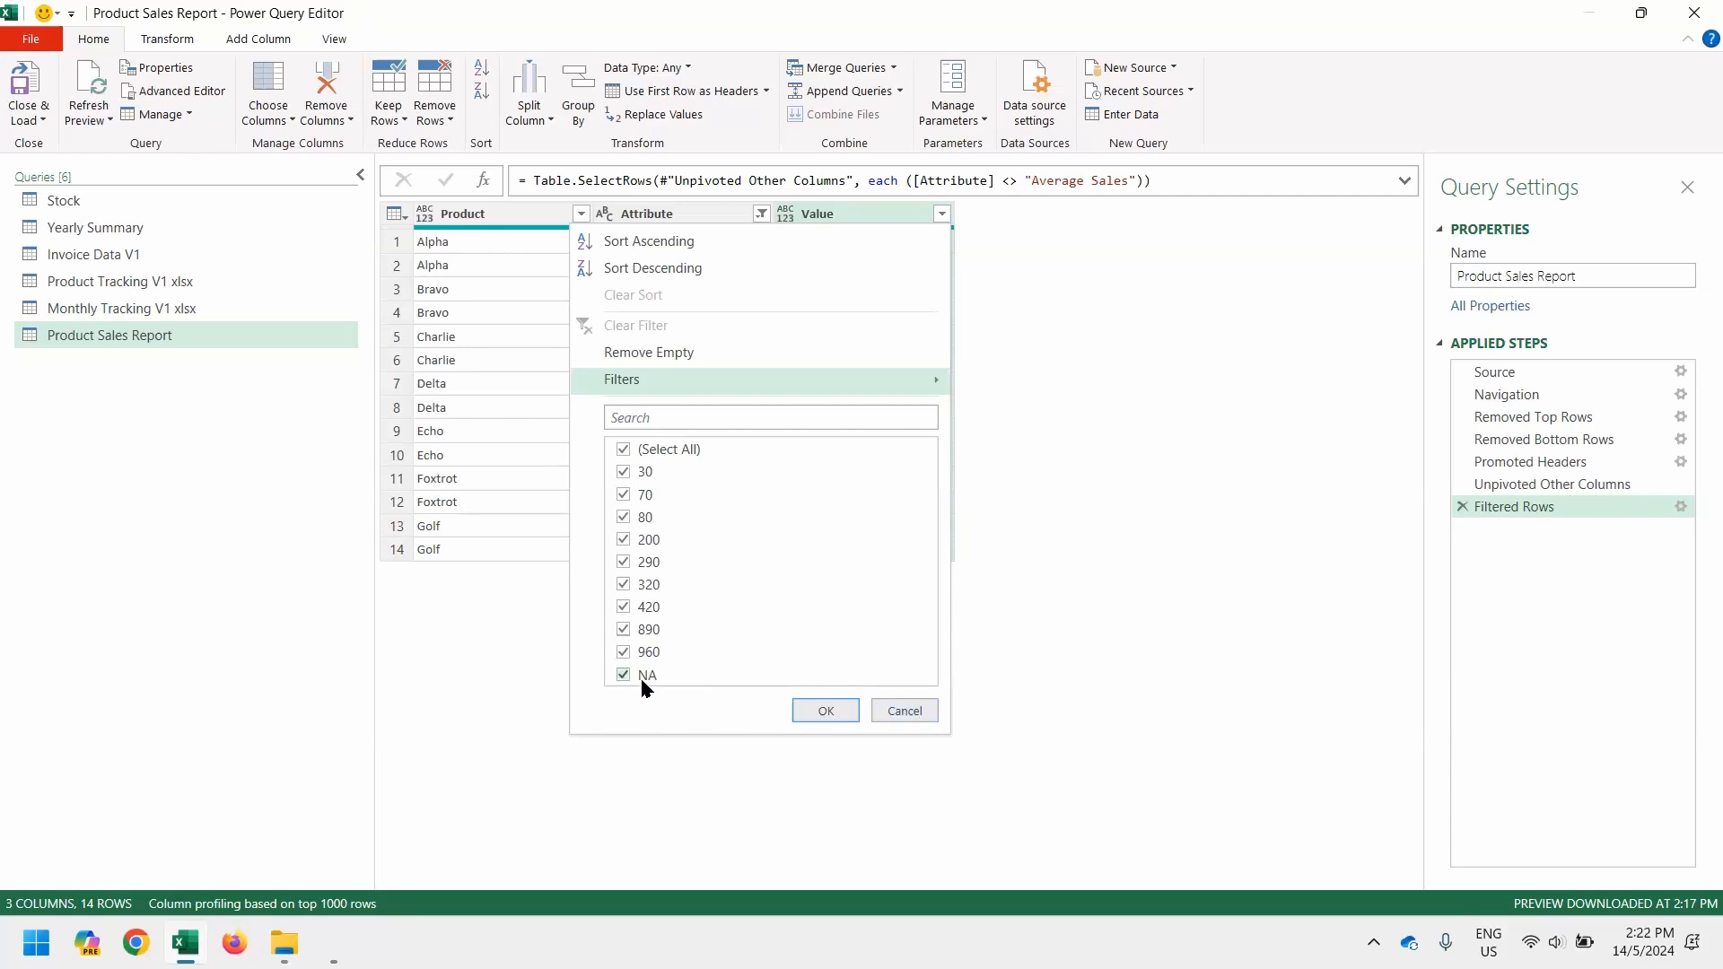
key(Escape)
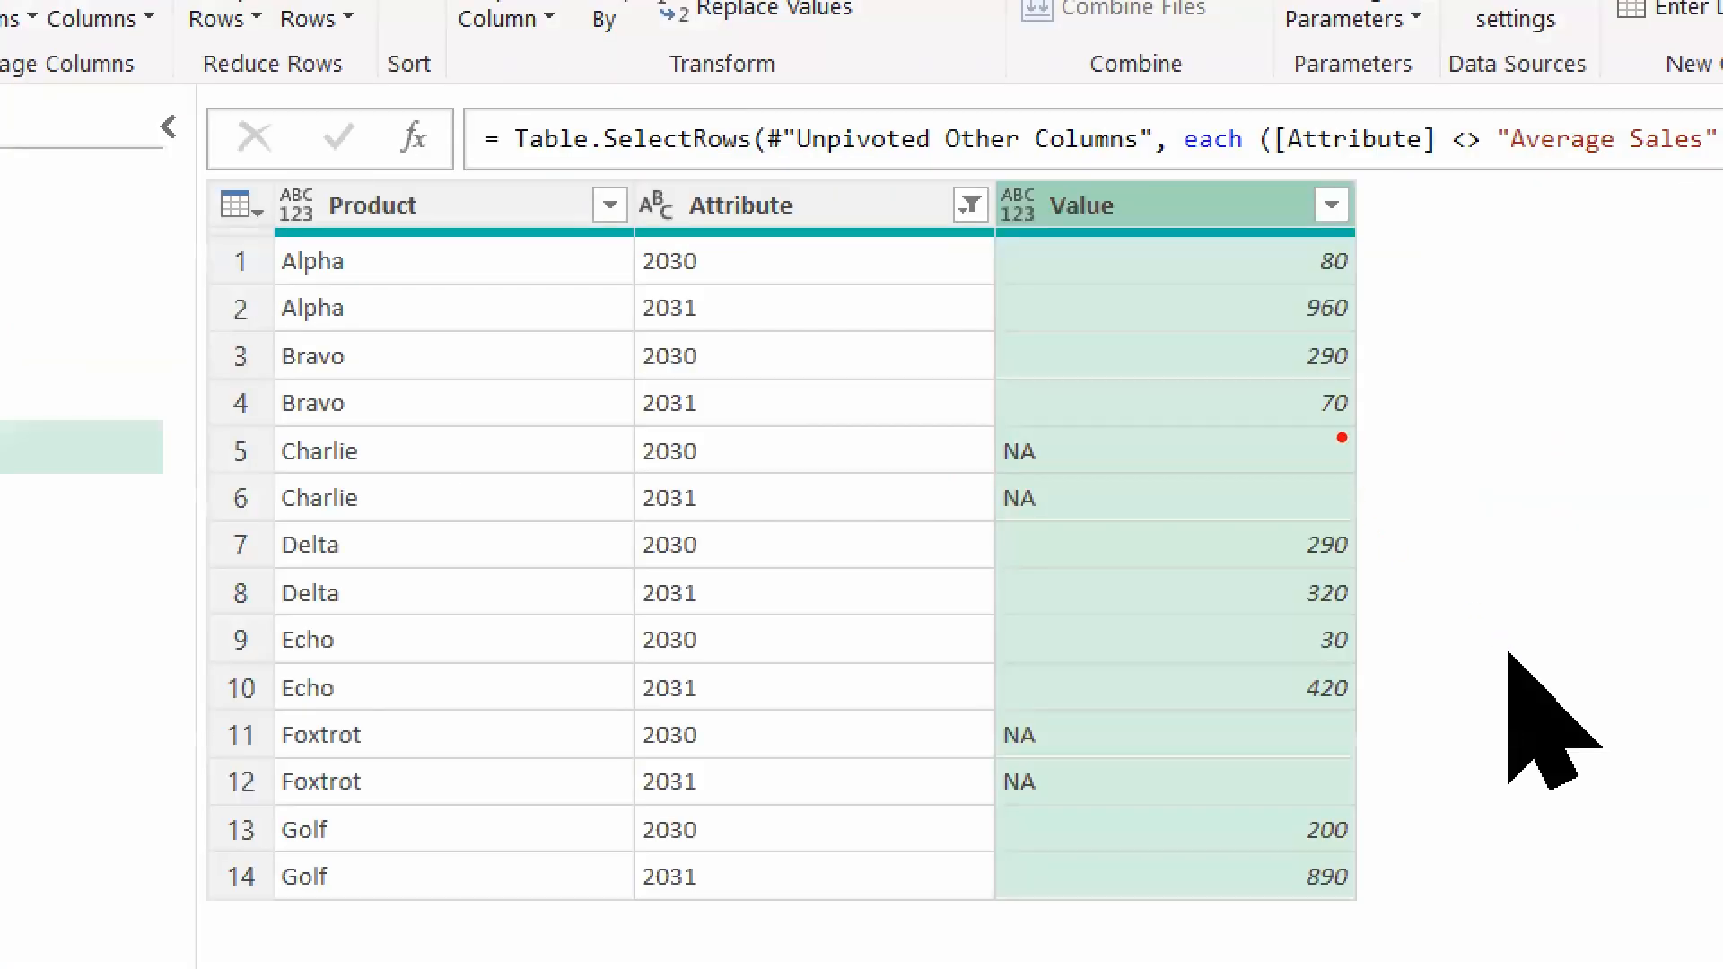
drag(1043, 246, 1043, 285)
text(TBD)
key(Return)
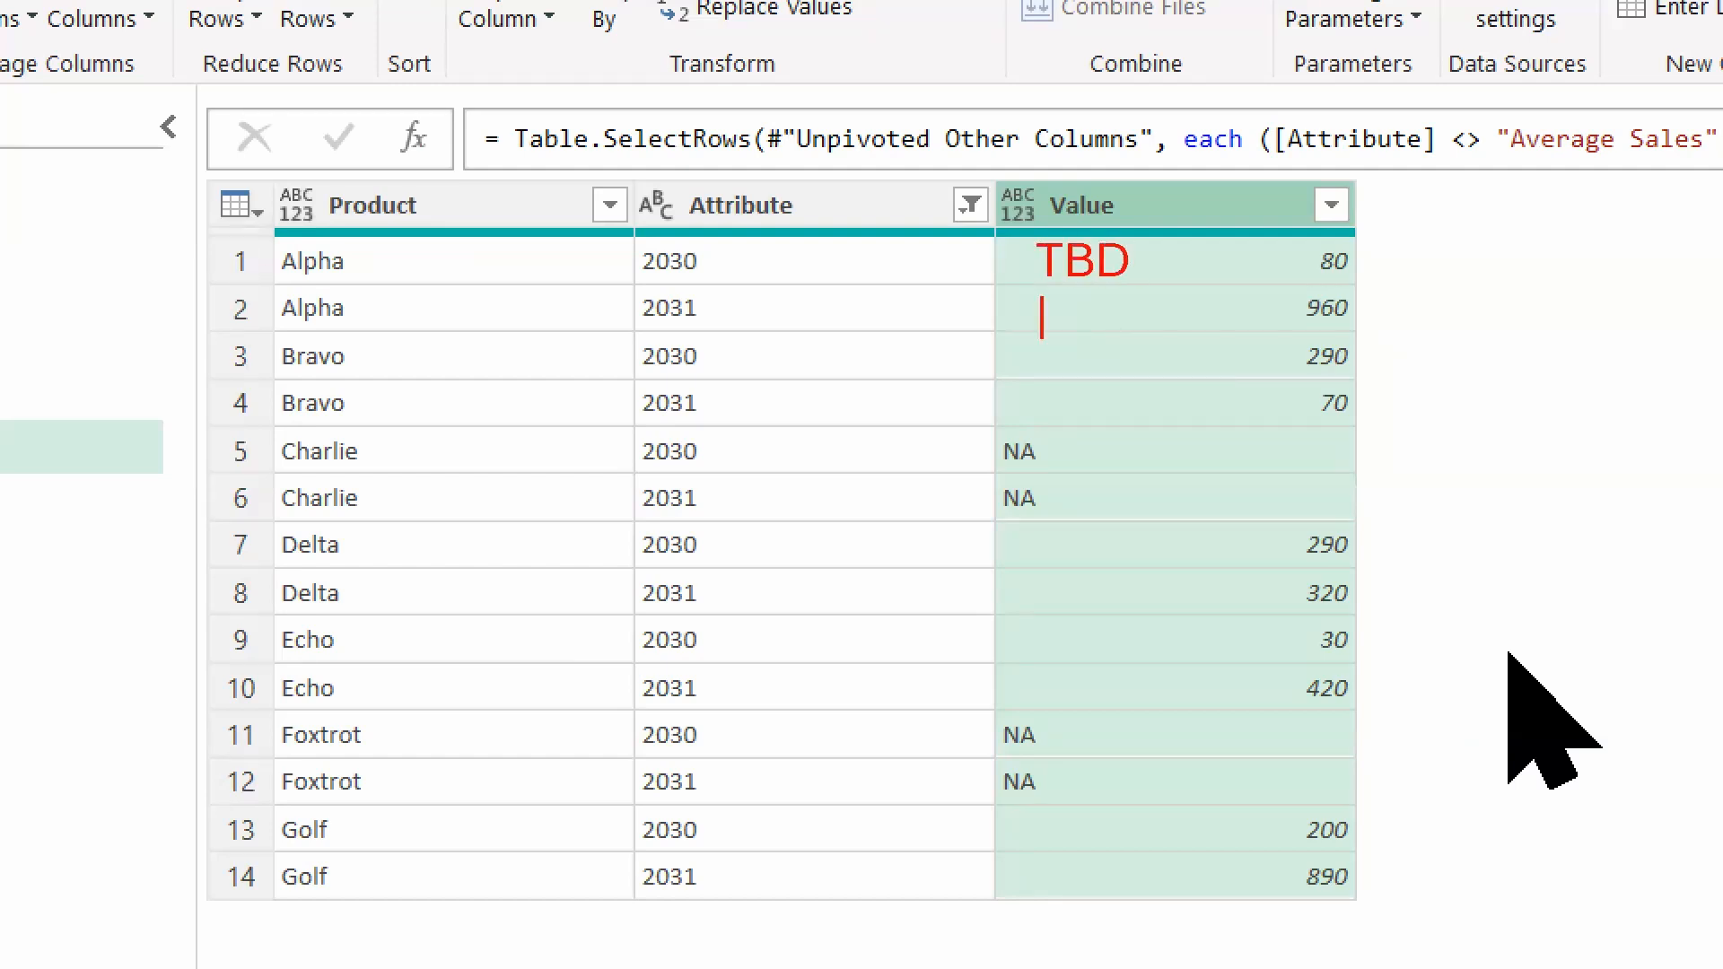
text(TBA)
key(Return)
text(TBC)
key(Return)
text(T)
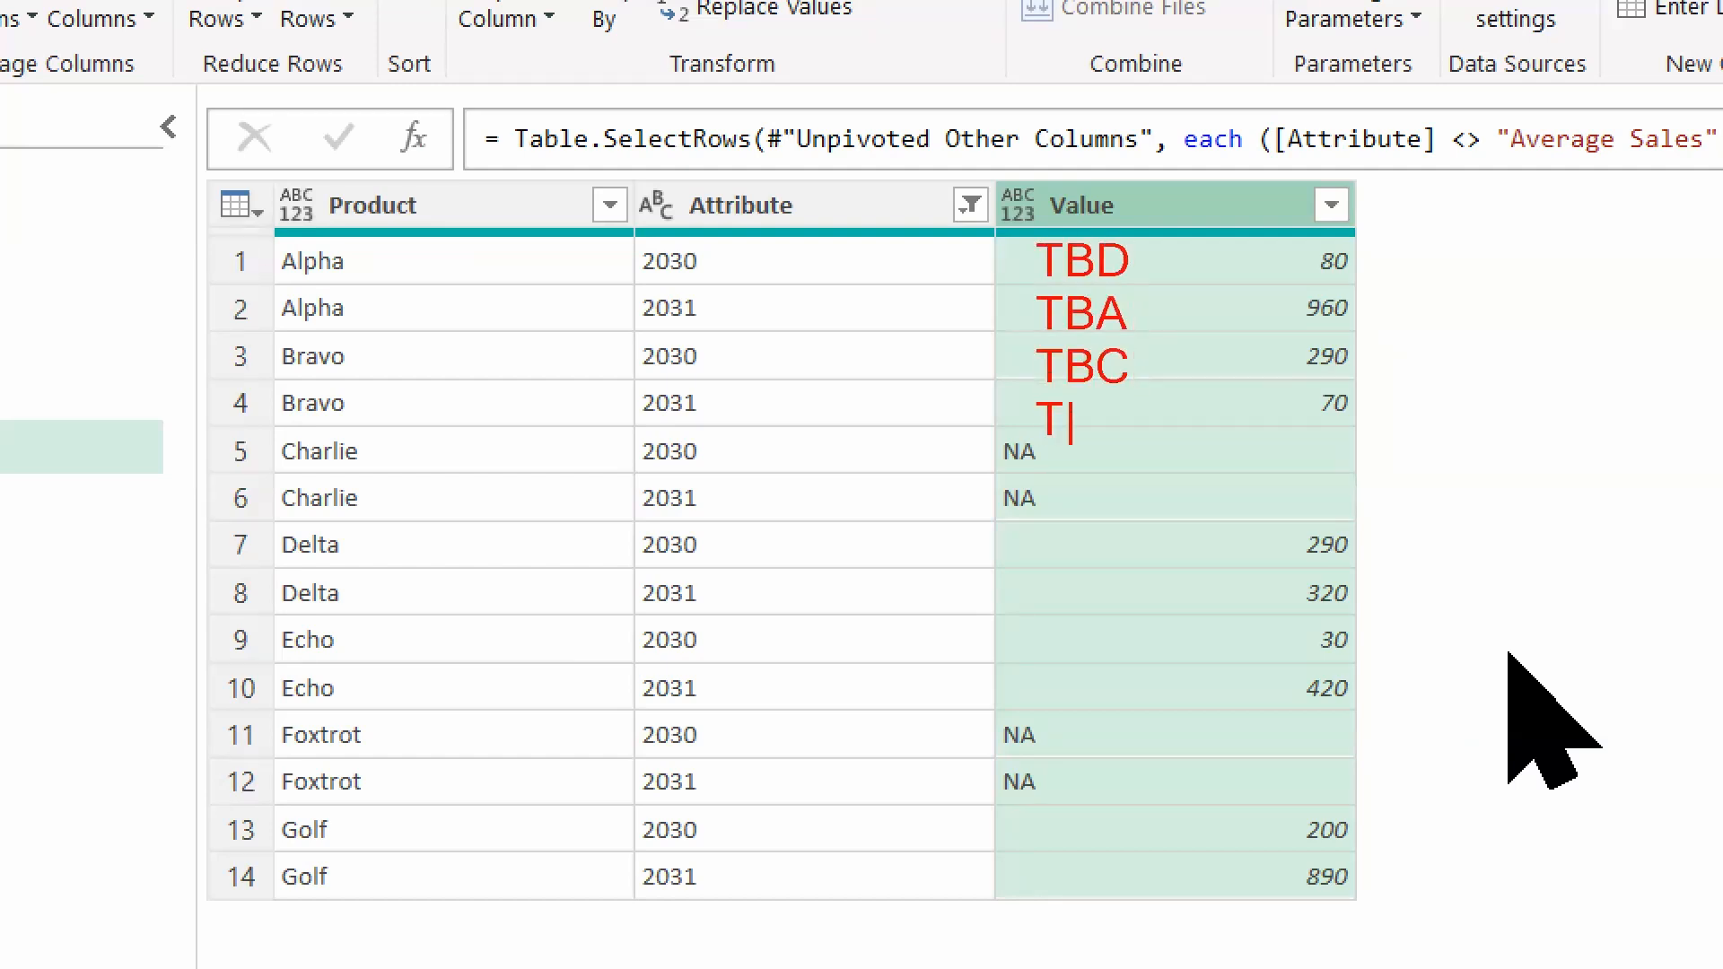
text(BDDDD)
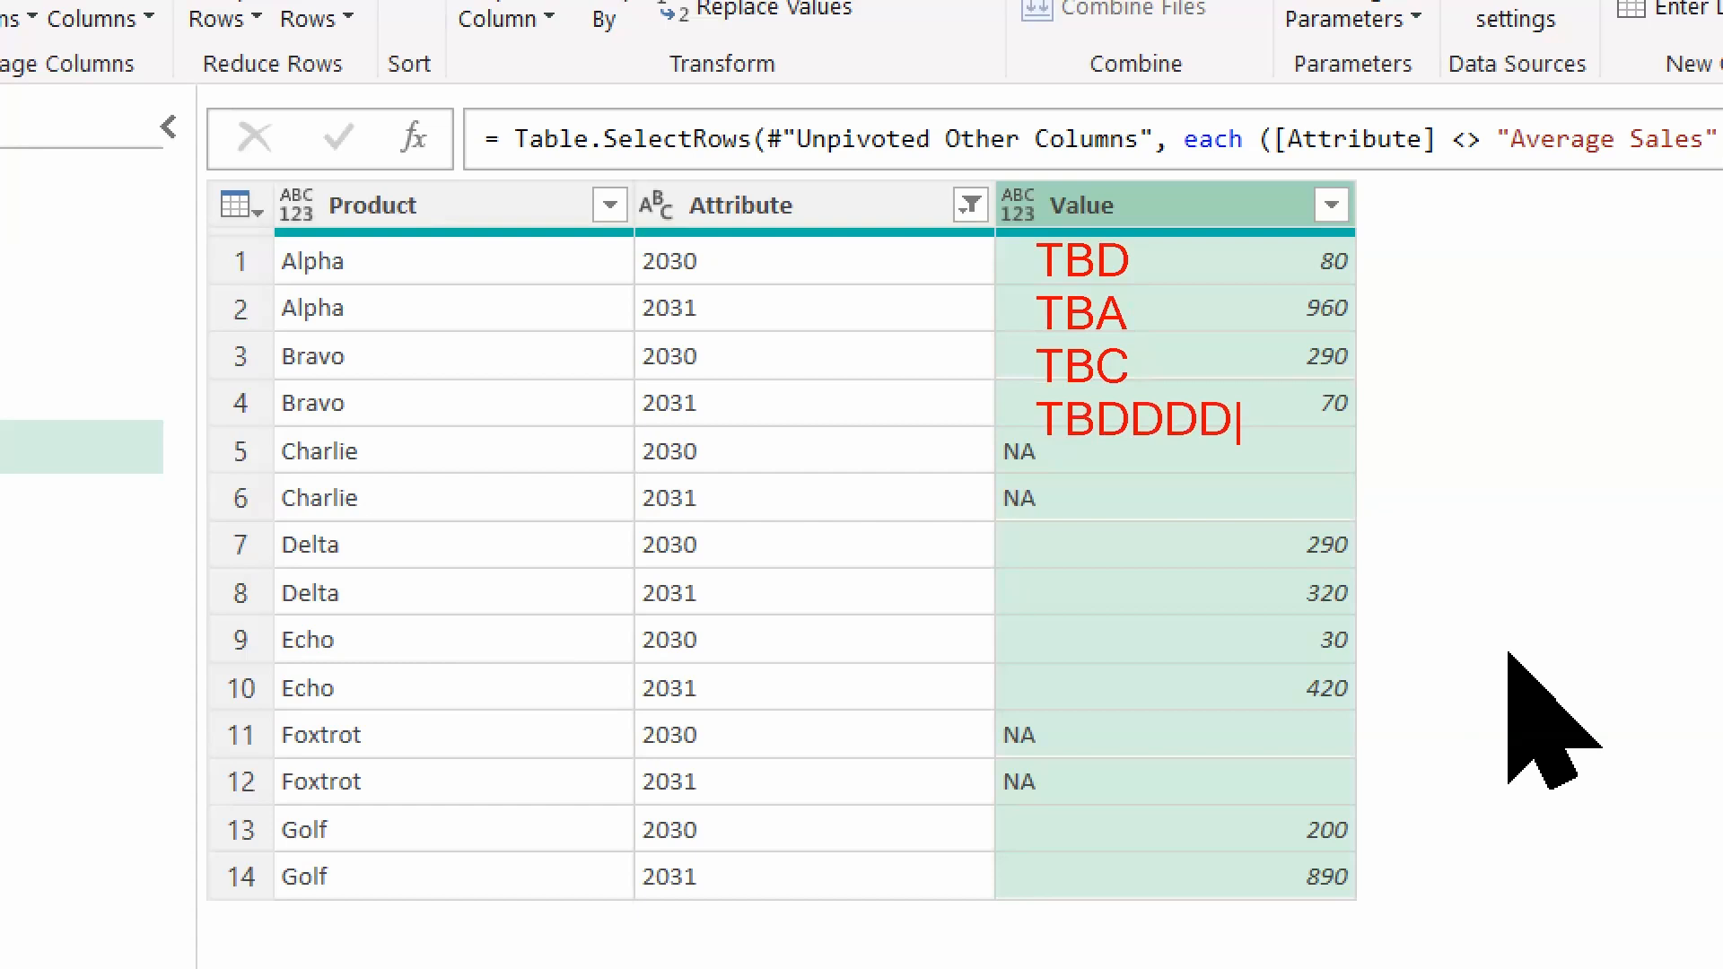
key(Escape)
key(Escape)
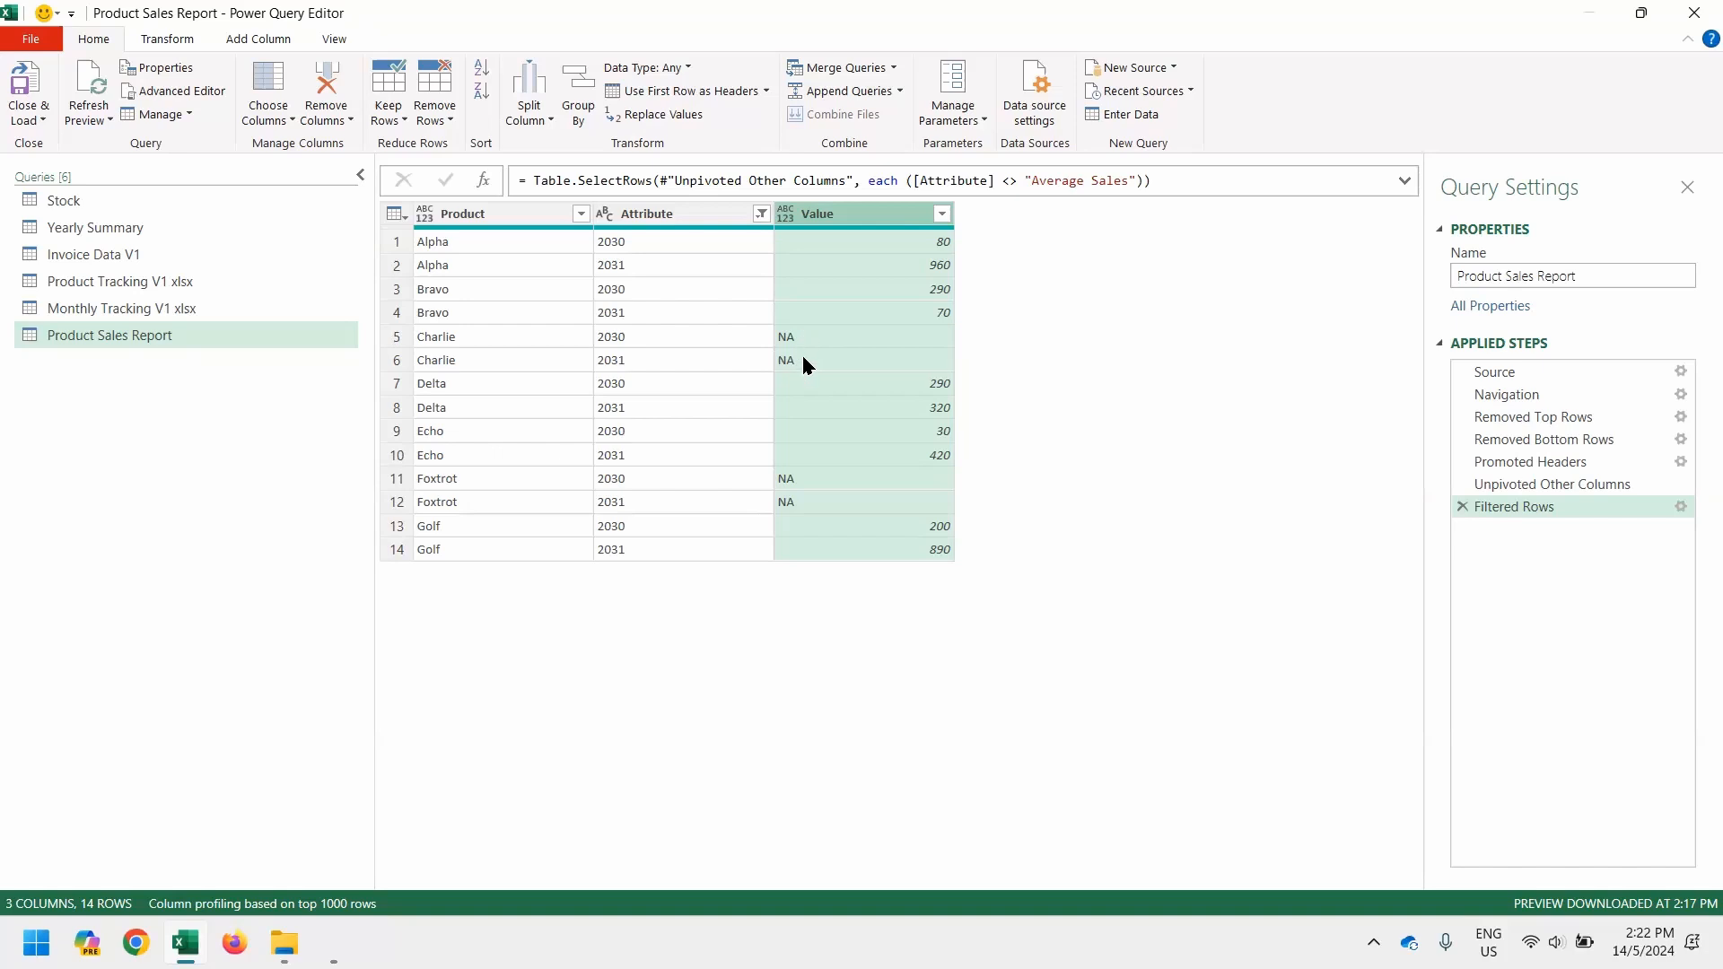
Change the Value column's data type to Whole Number and remove the rows with errors in that column
click(786, 215)
click(788, 216)
click(788, 216)
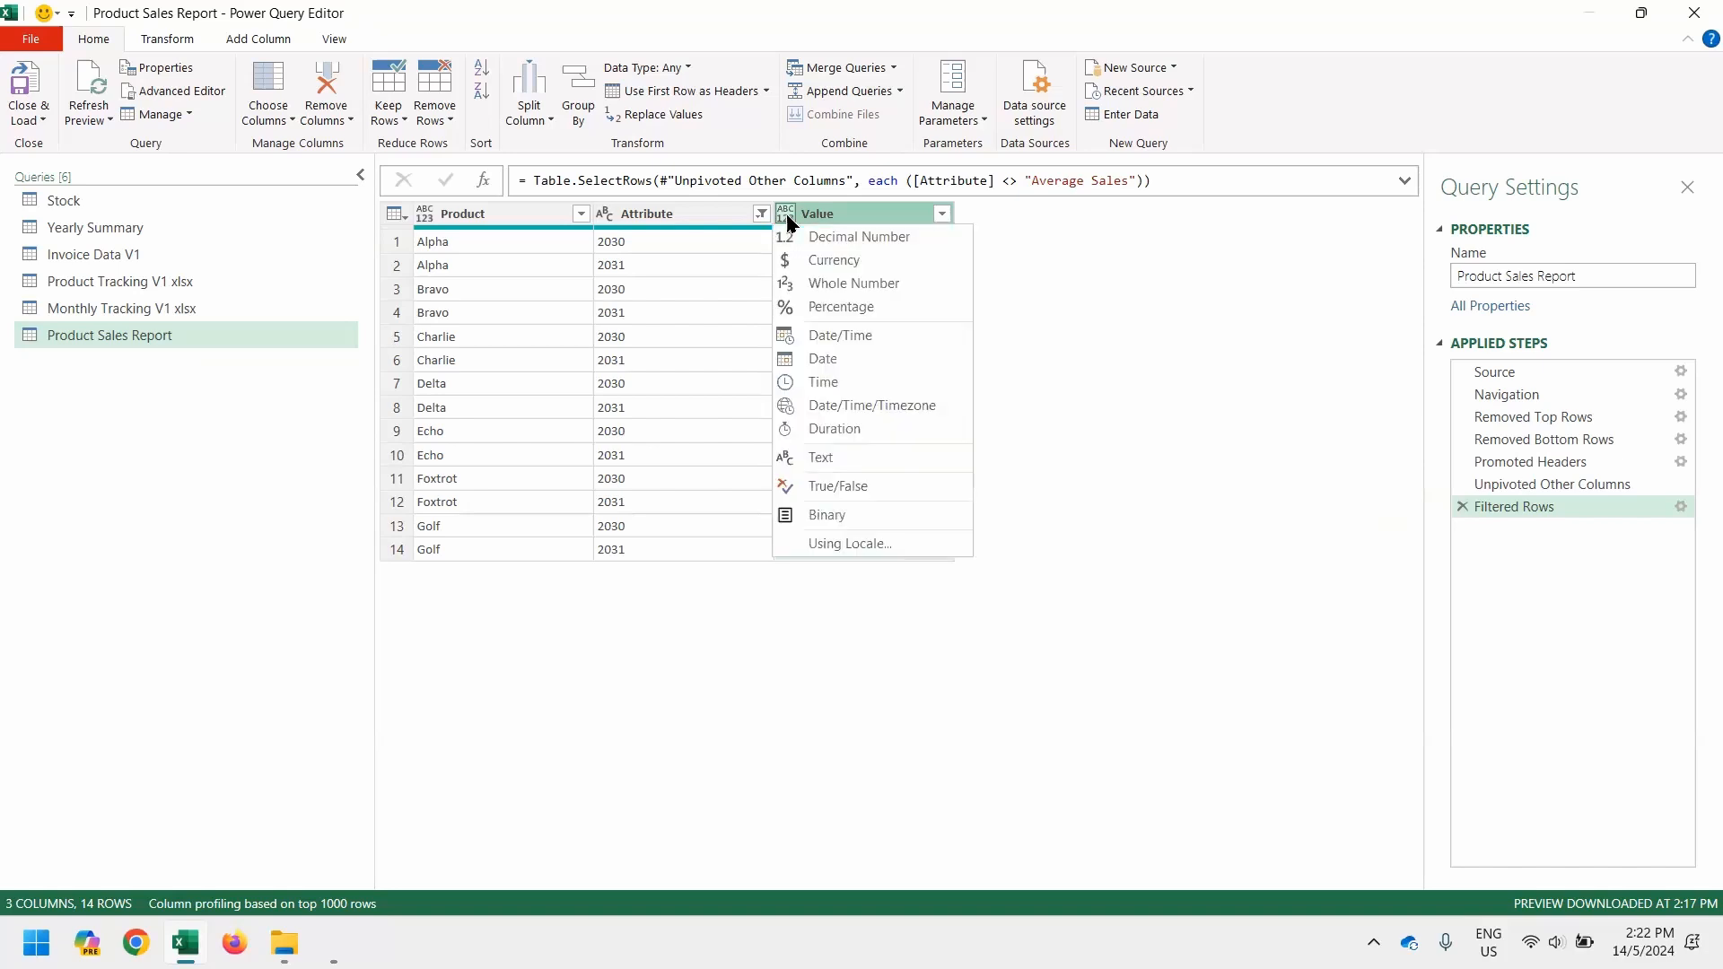
click(829, 283)
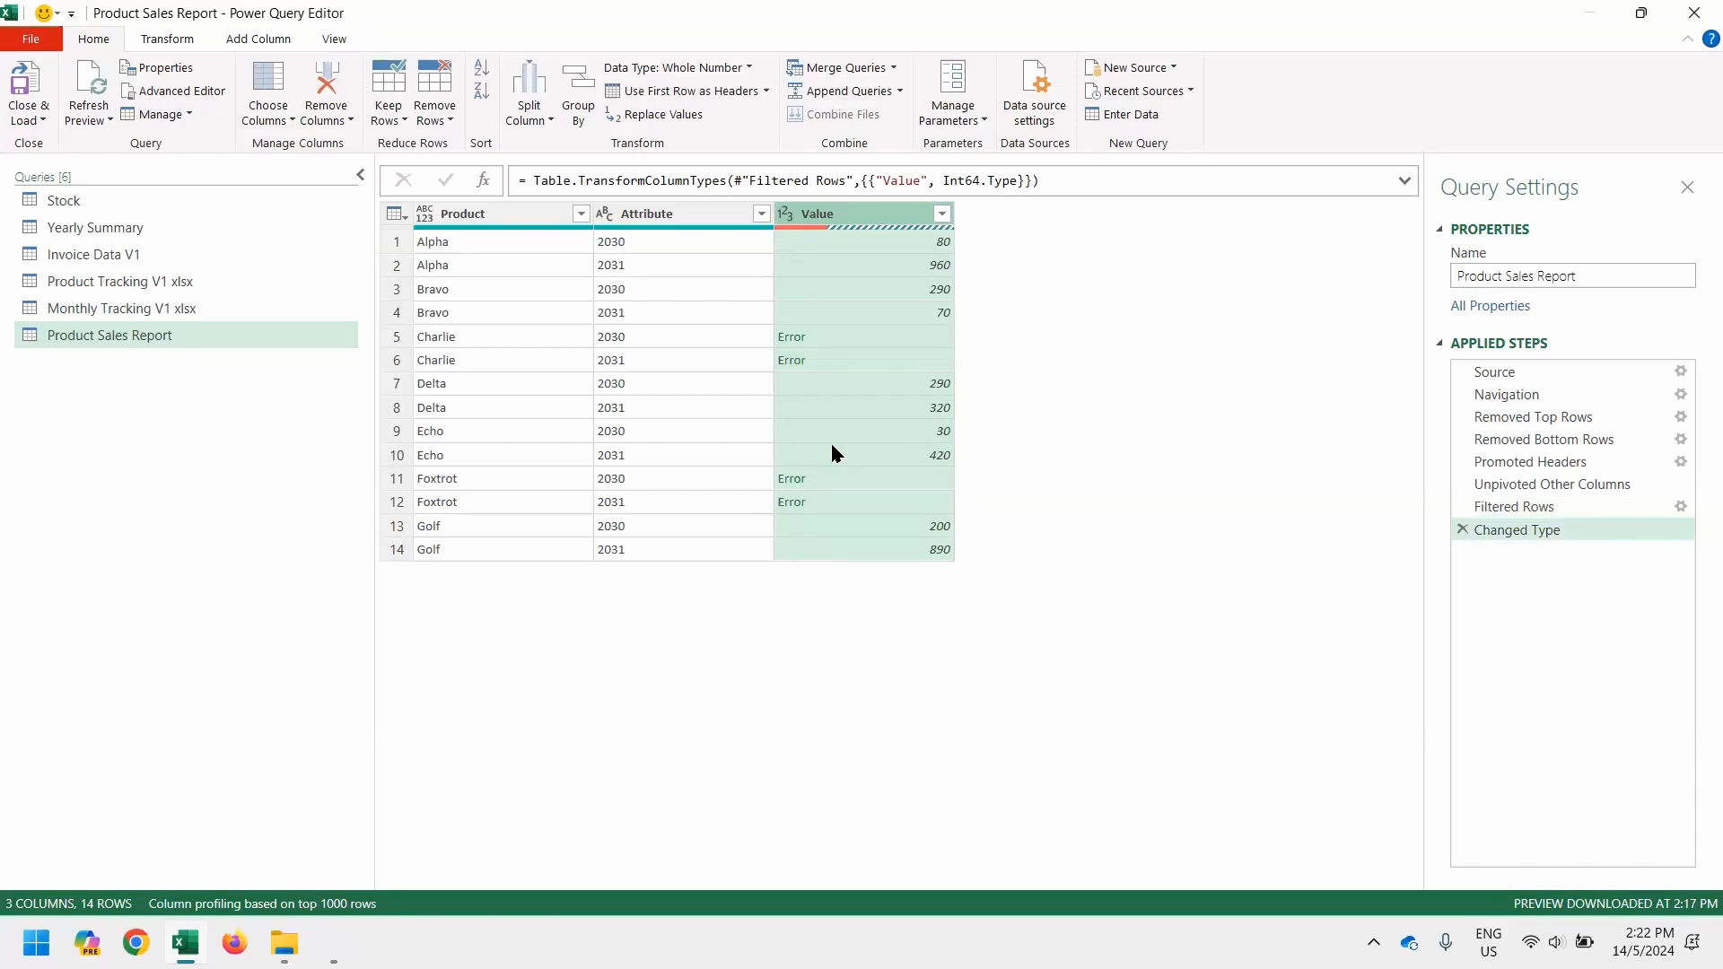
right_click(835, 225)
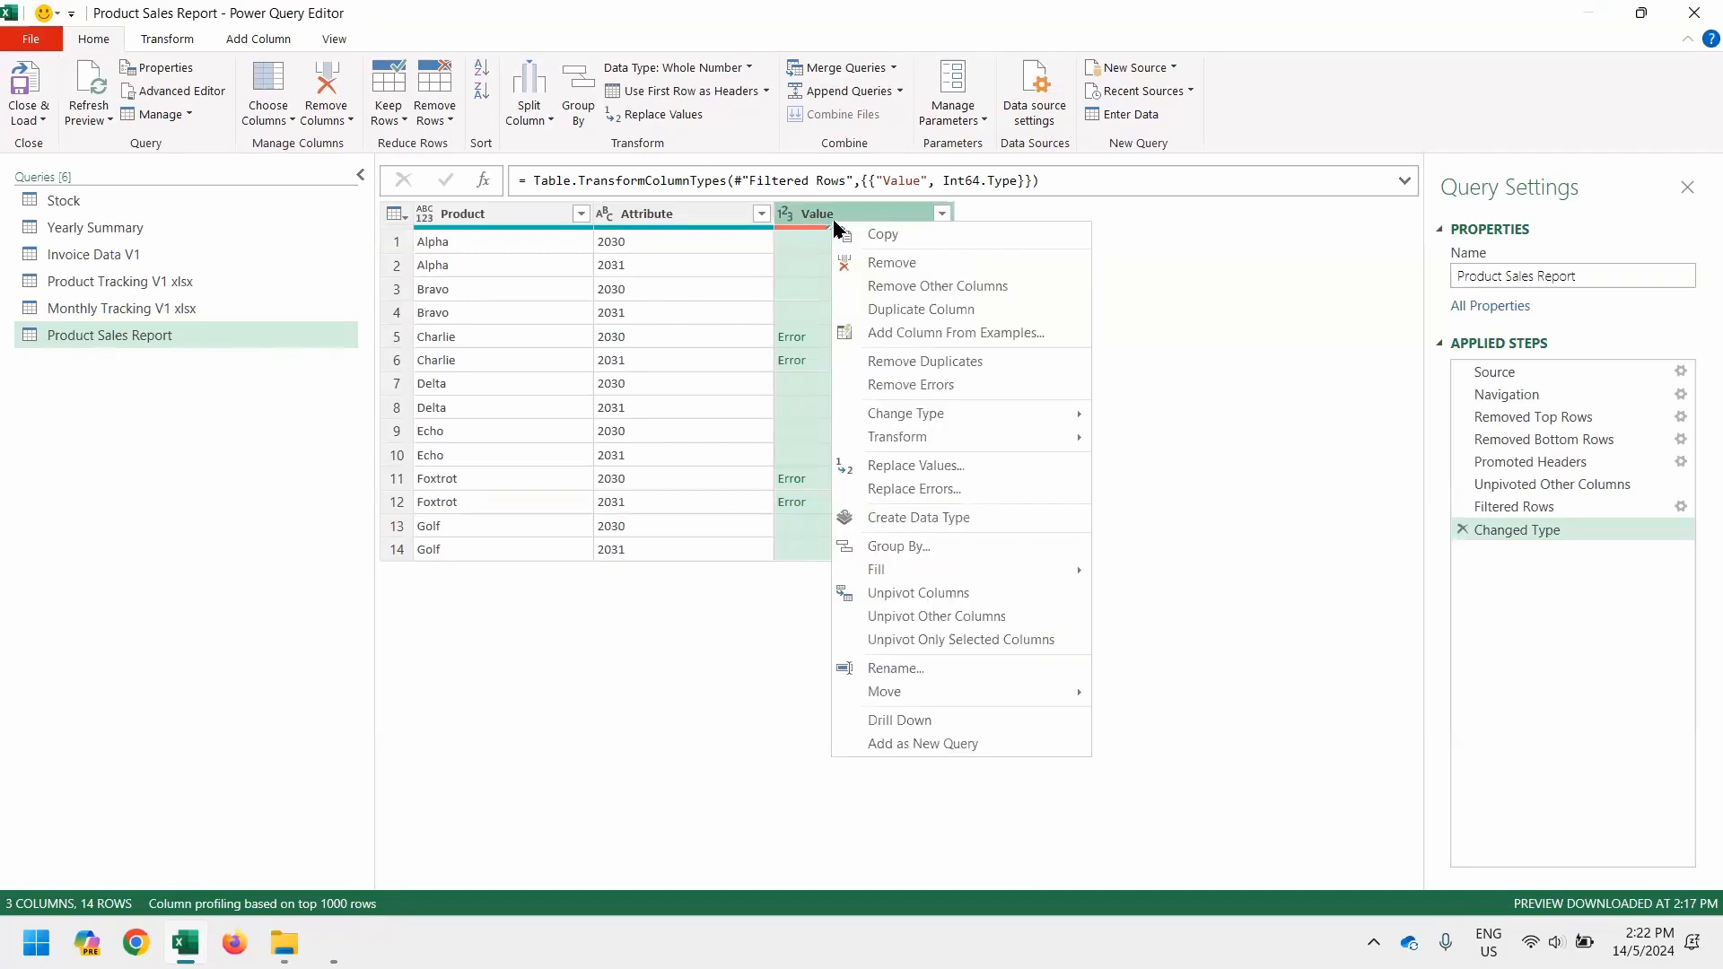
click(893, 384)
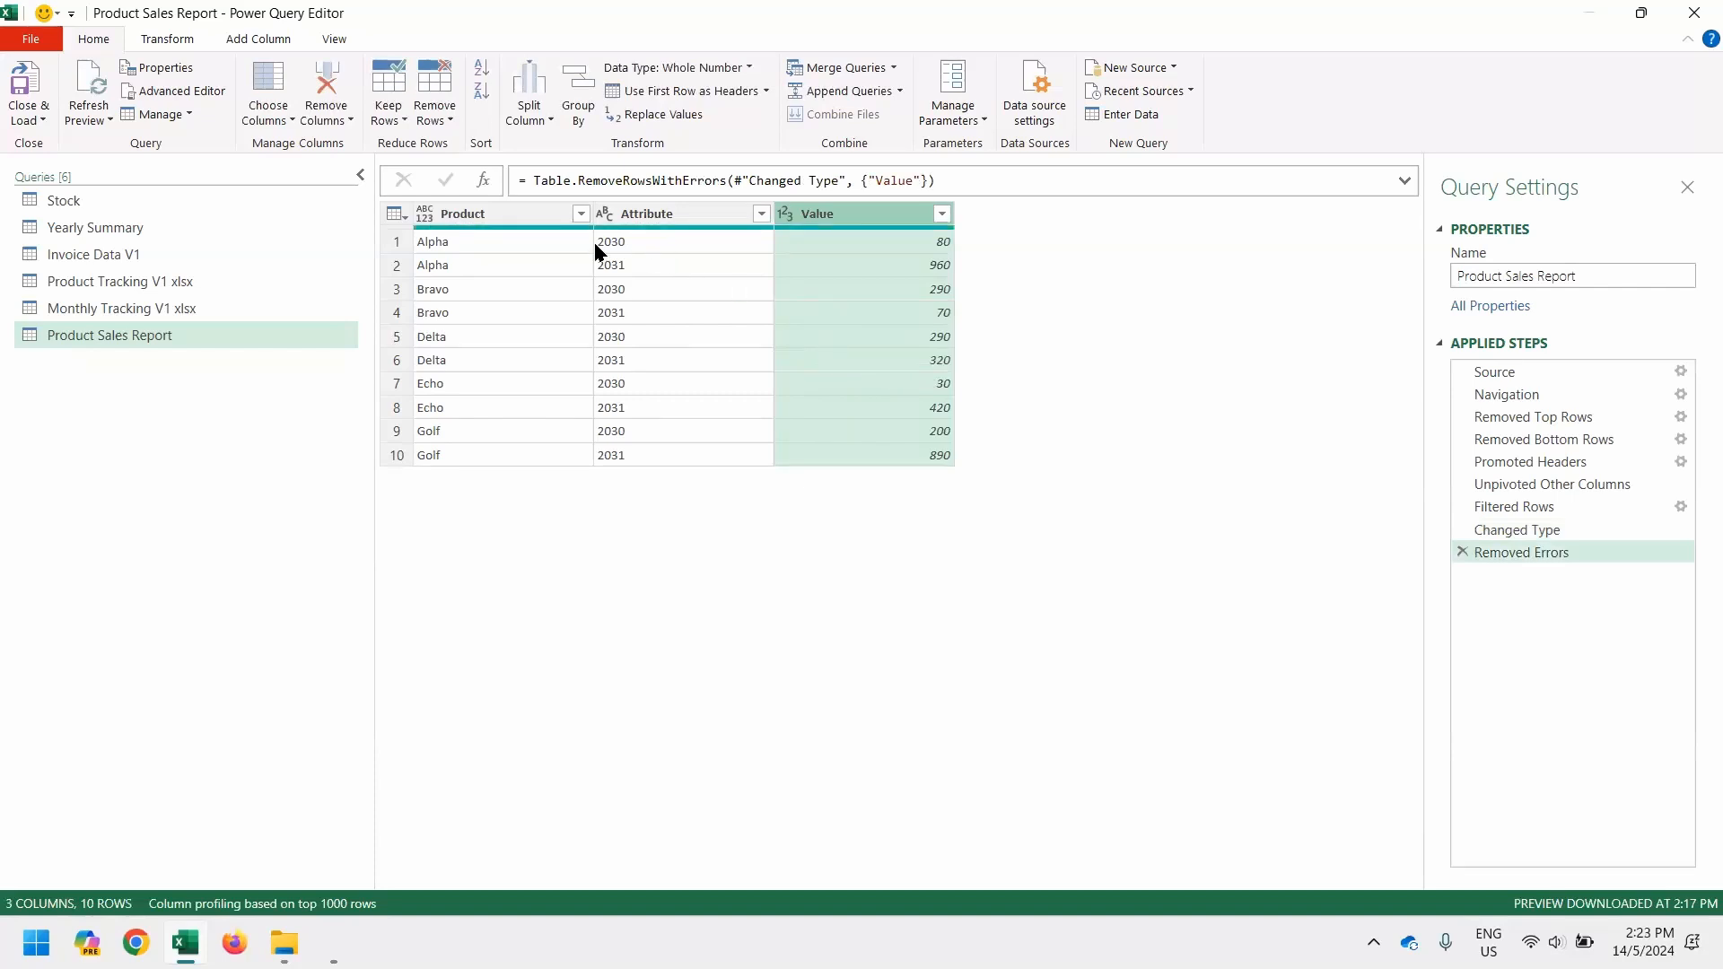
Rename the Attribute column as Year and the Value column as Sales
double_click(645, 213)
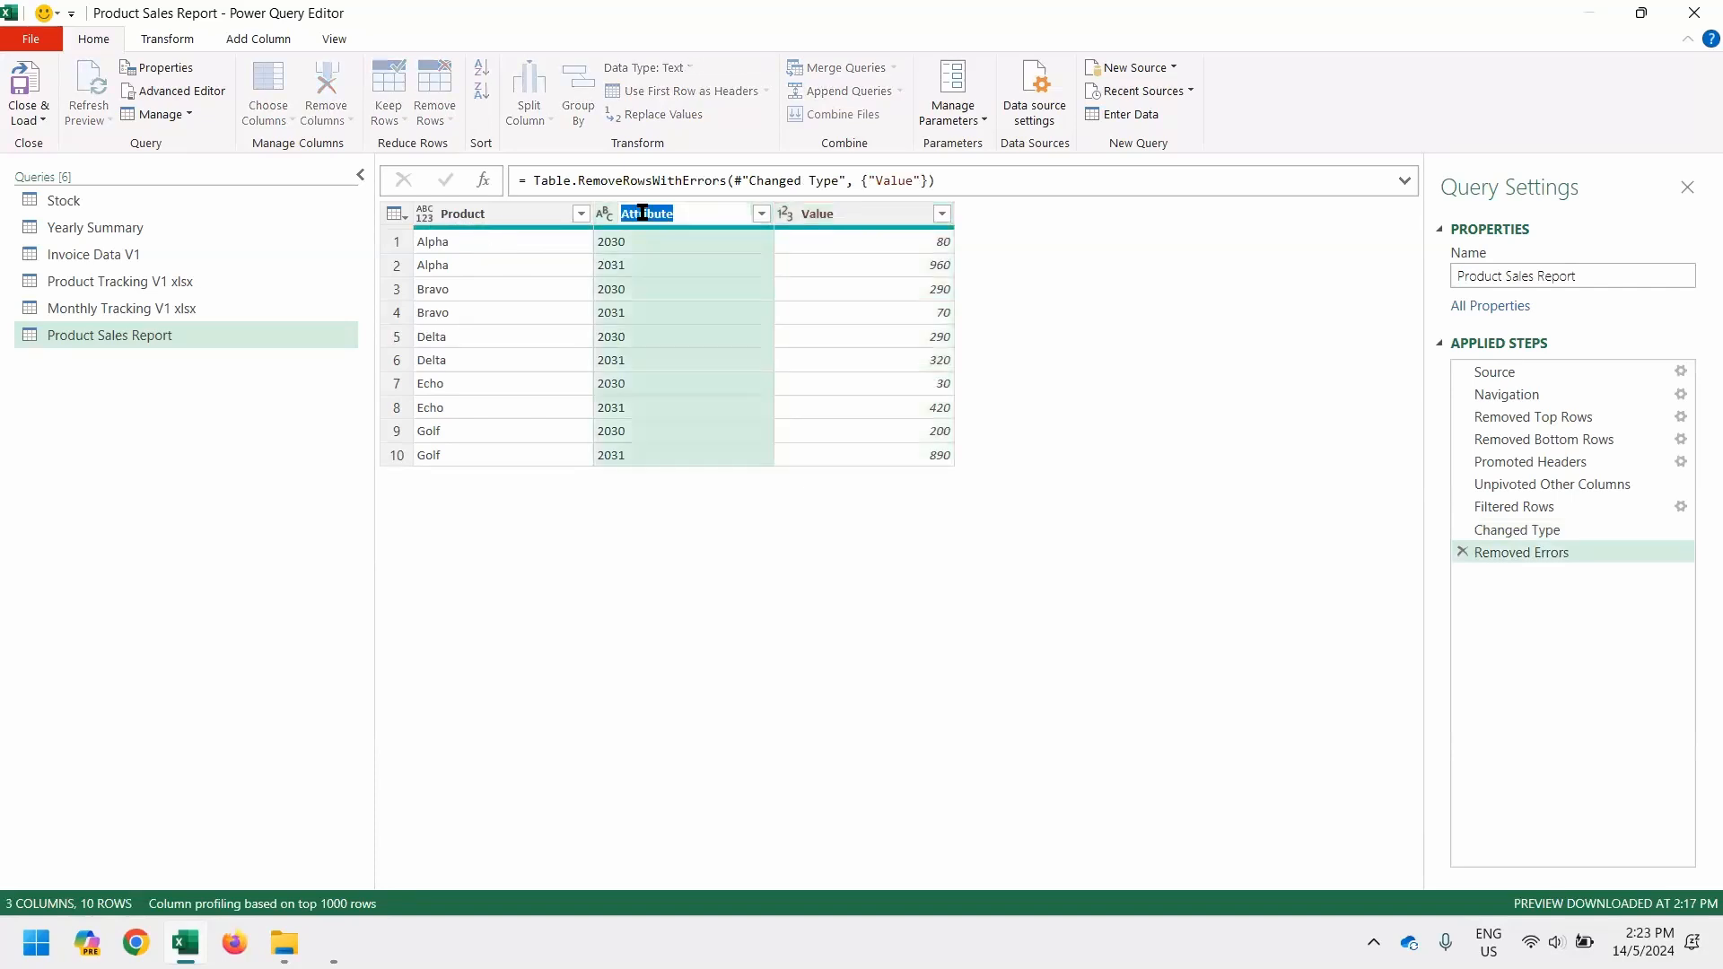
text(Year)
key(Return)
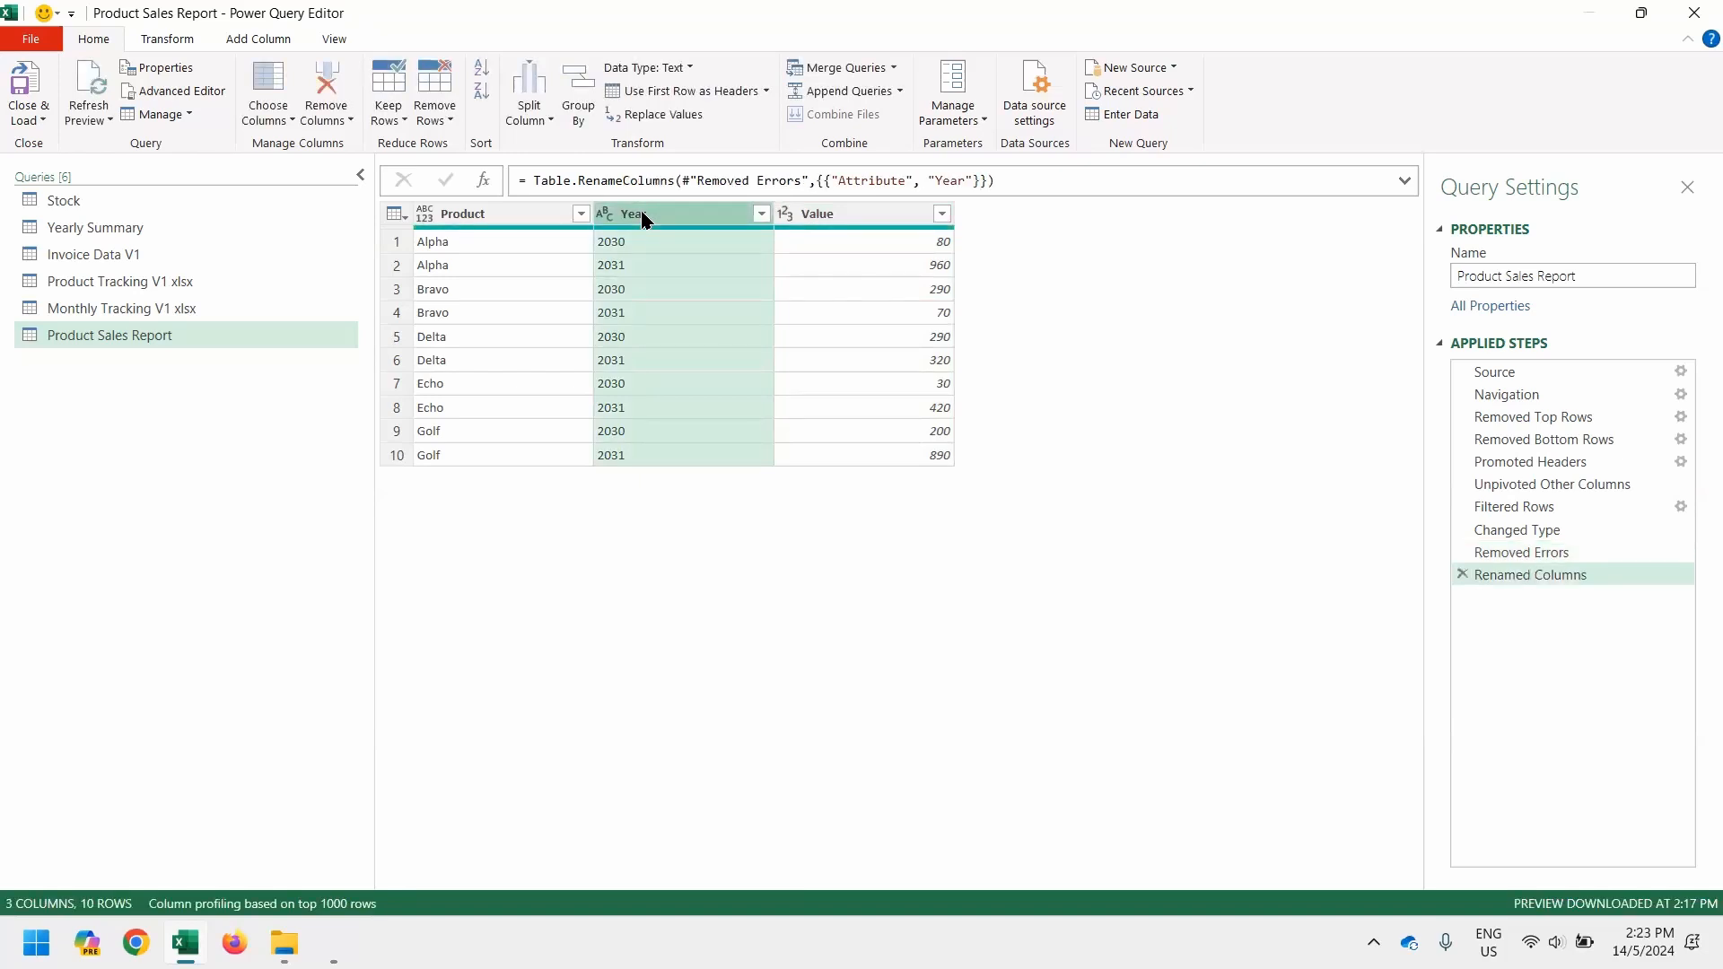
double_click(845, 213)
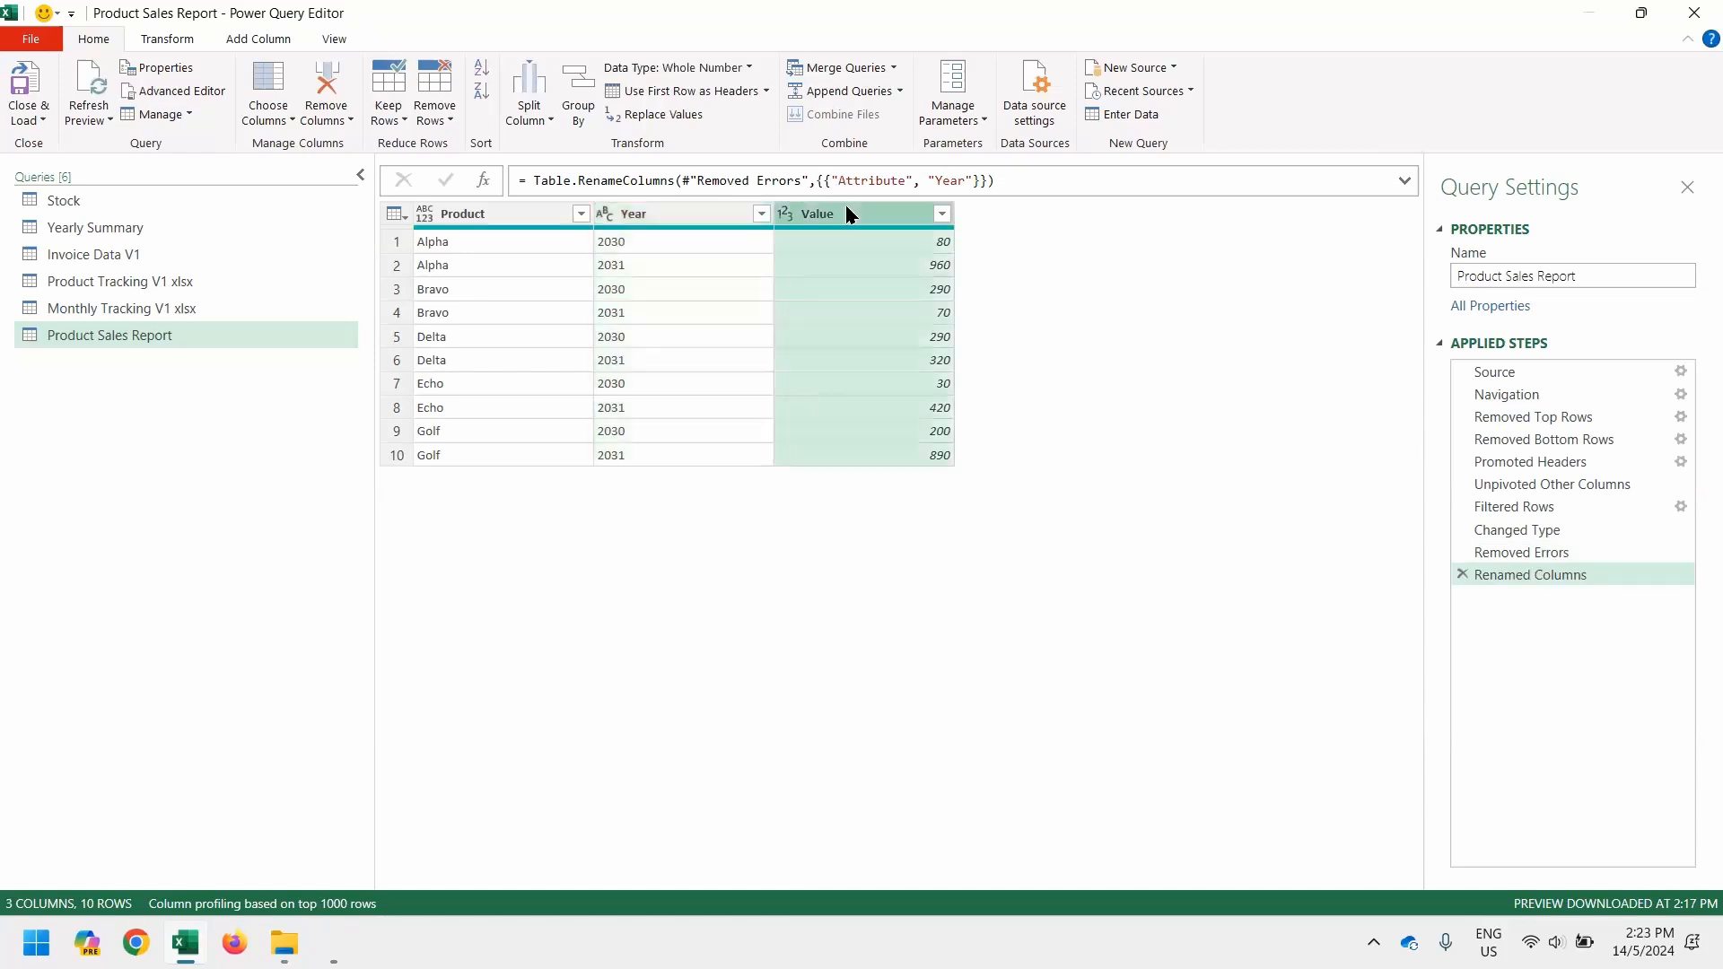
text(Sales)
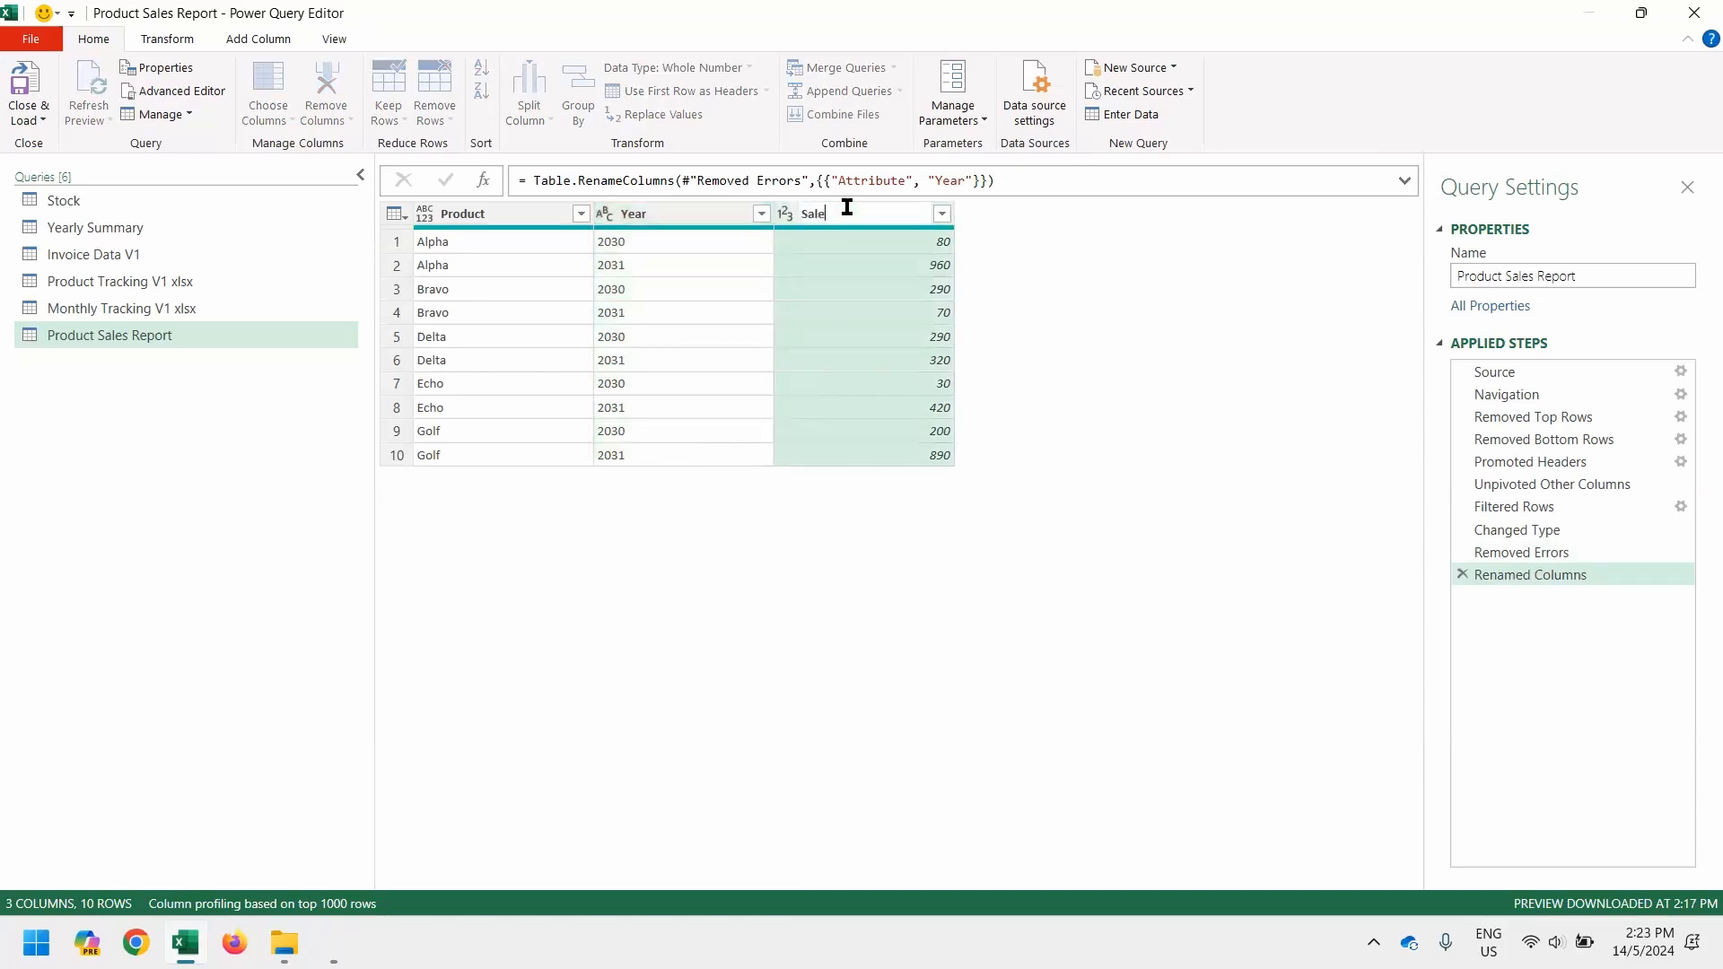
key(Return)
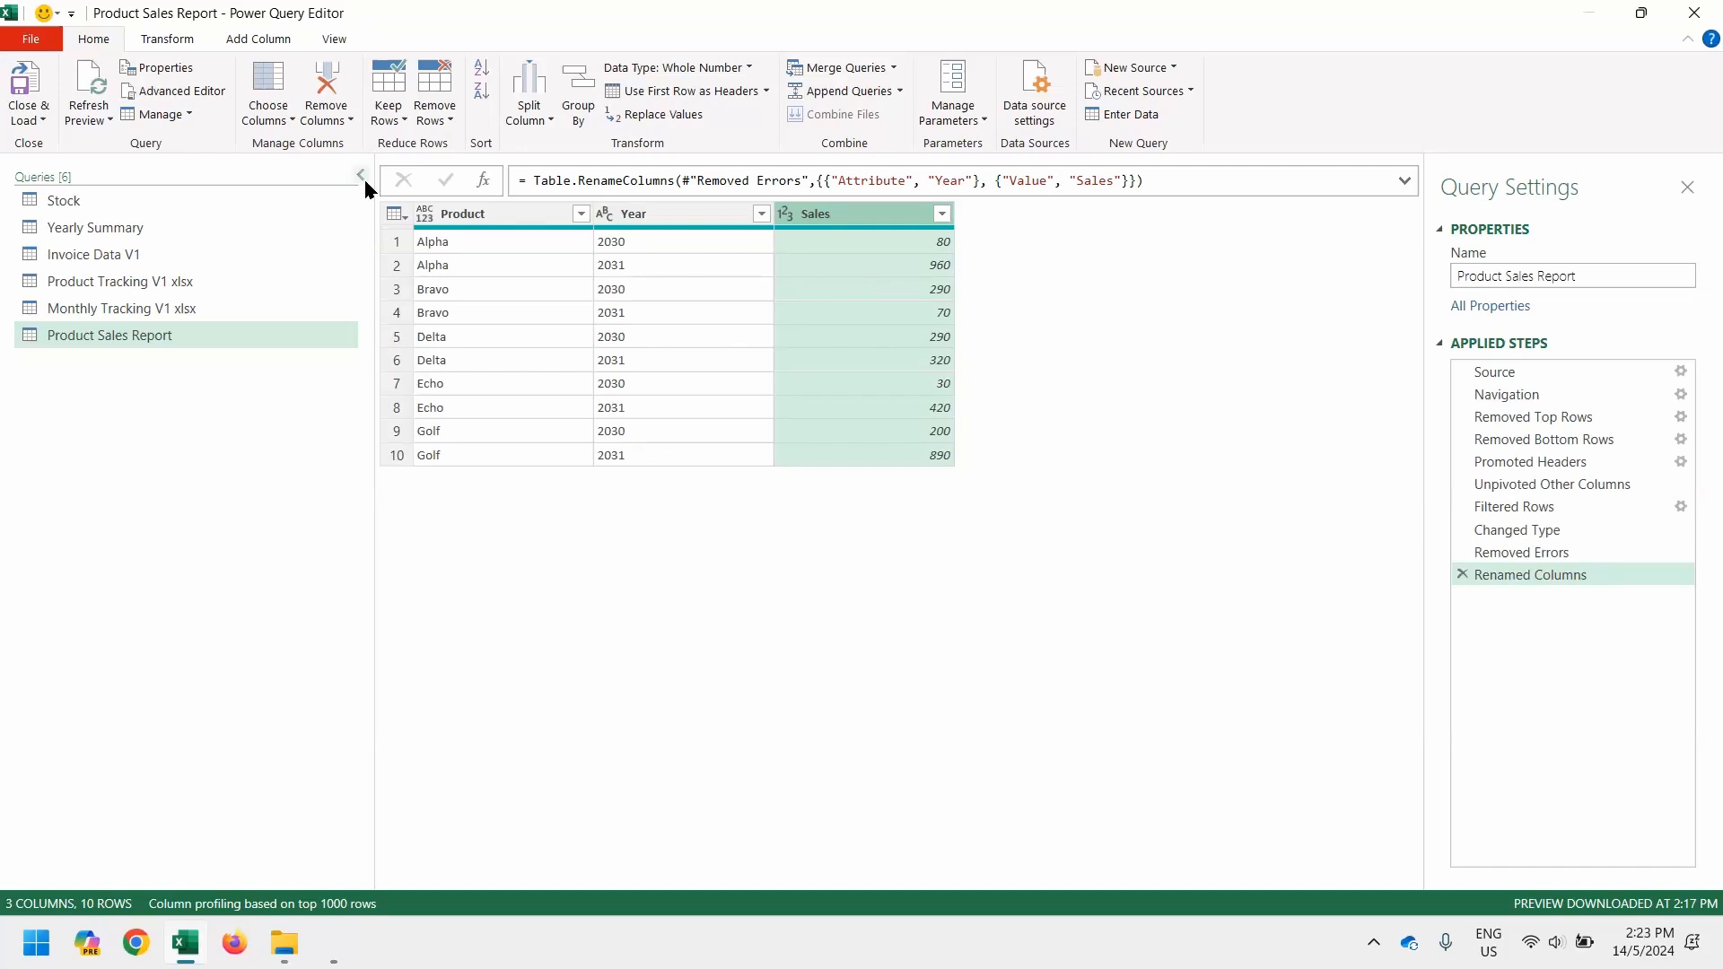
Close and load the Product Sales Report query into the workbook, then switch to the Remove Header and Footer folder in File Explorer
click(18, 88)
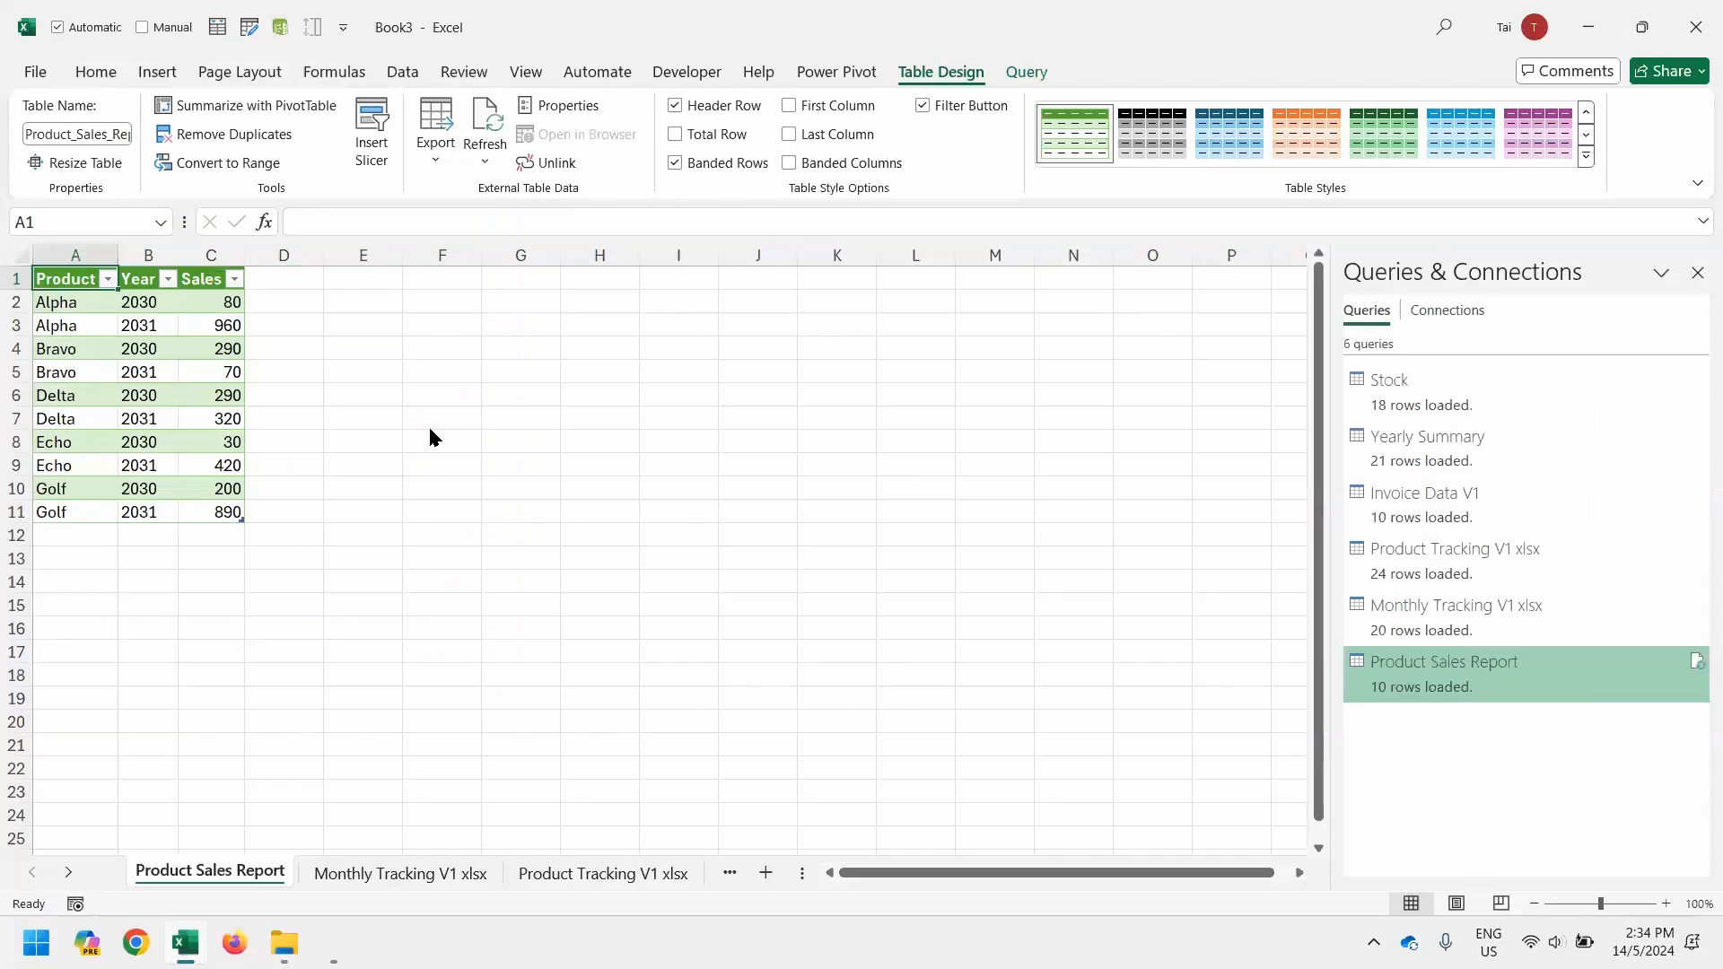
key(alt+Tab)
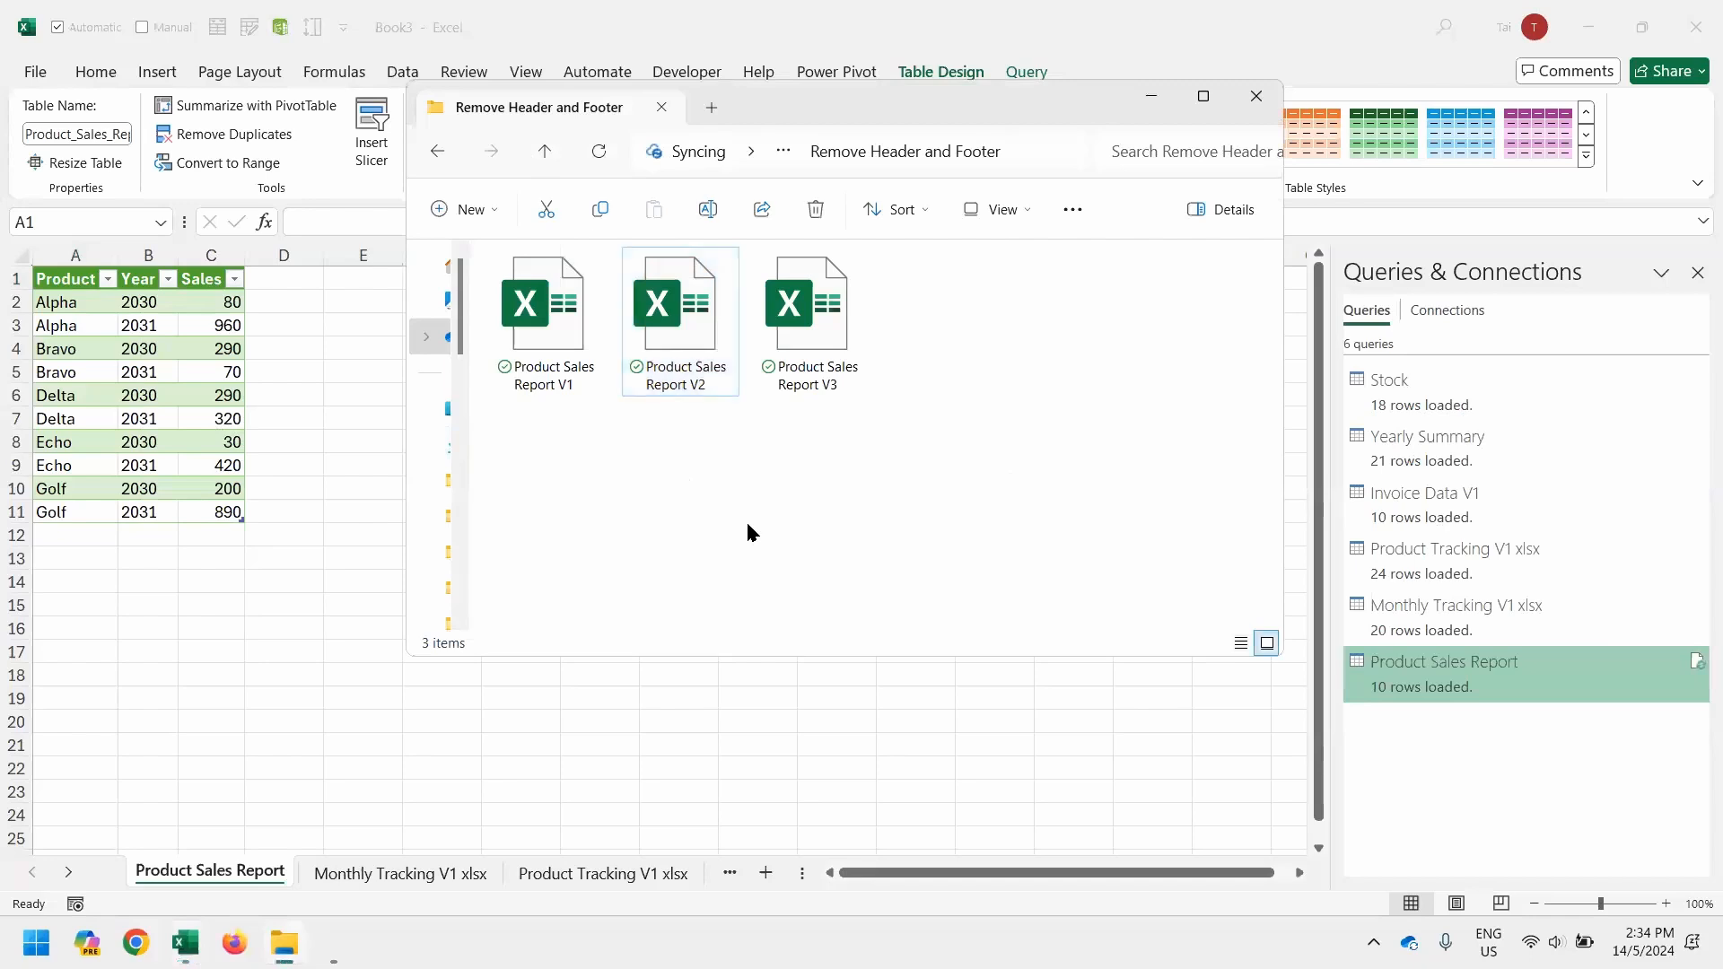